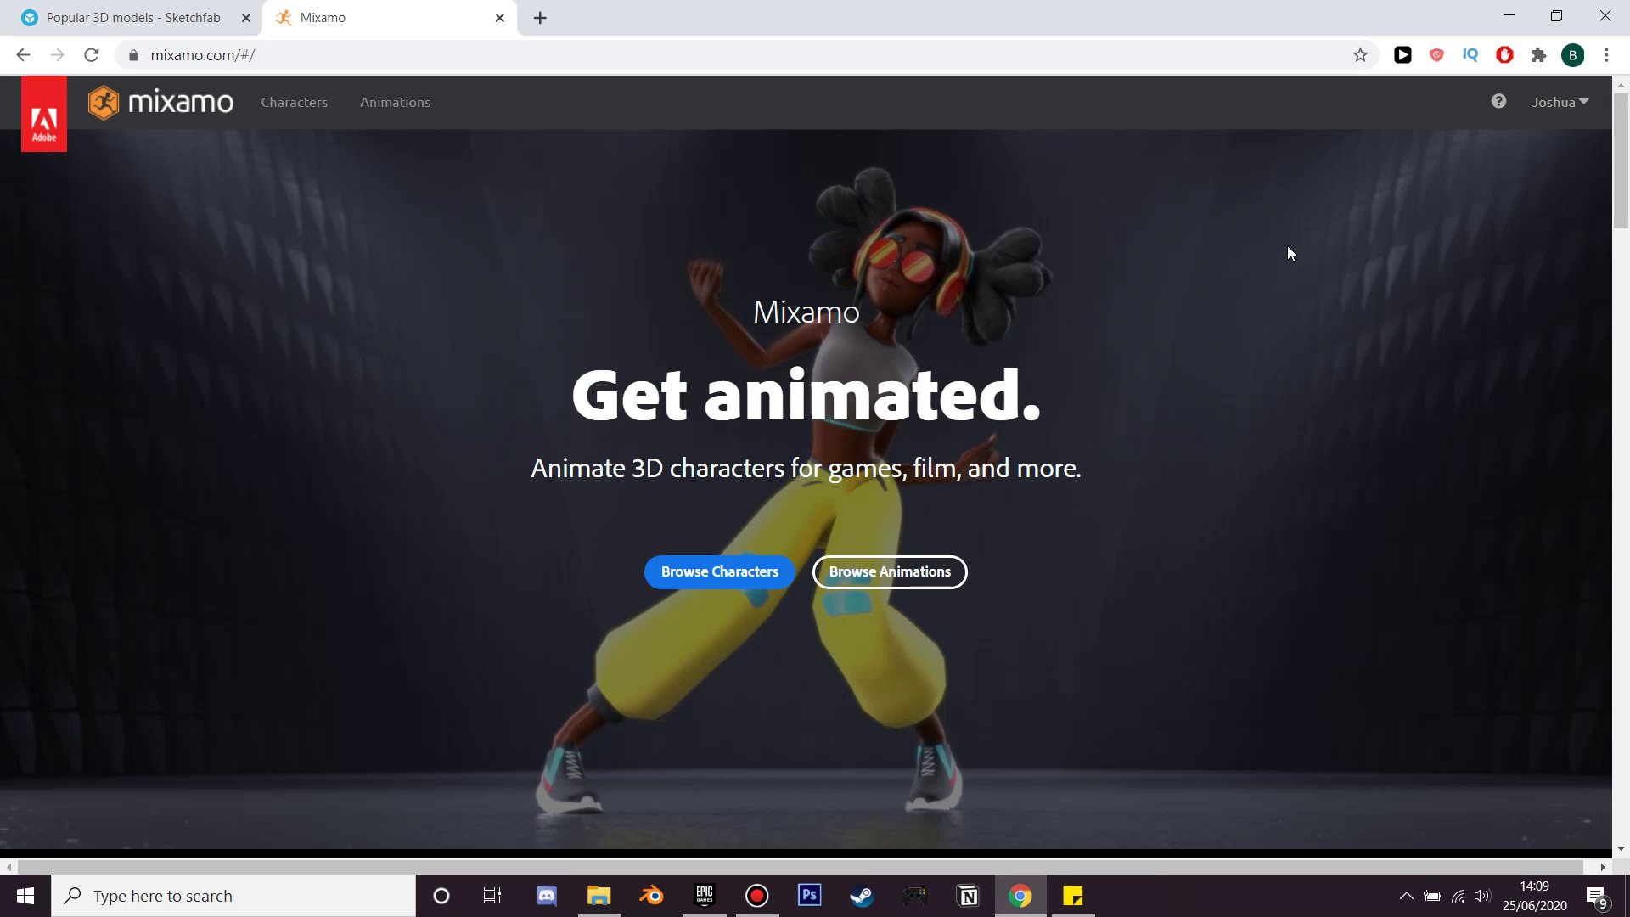
# Step: Browse the Mixamo character library and load the Mutant character in place of the current one
pyautogui.click(713, 580)
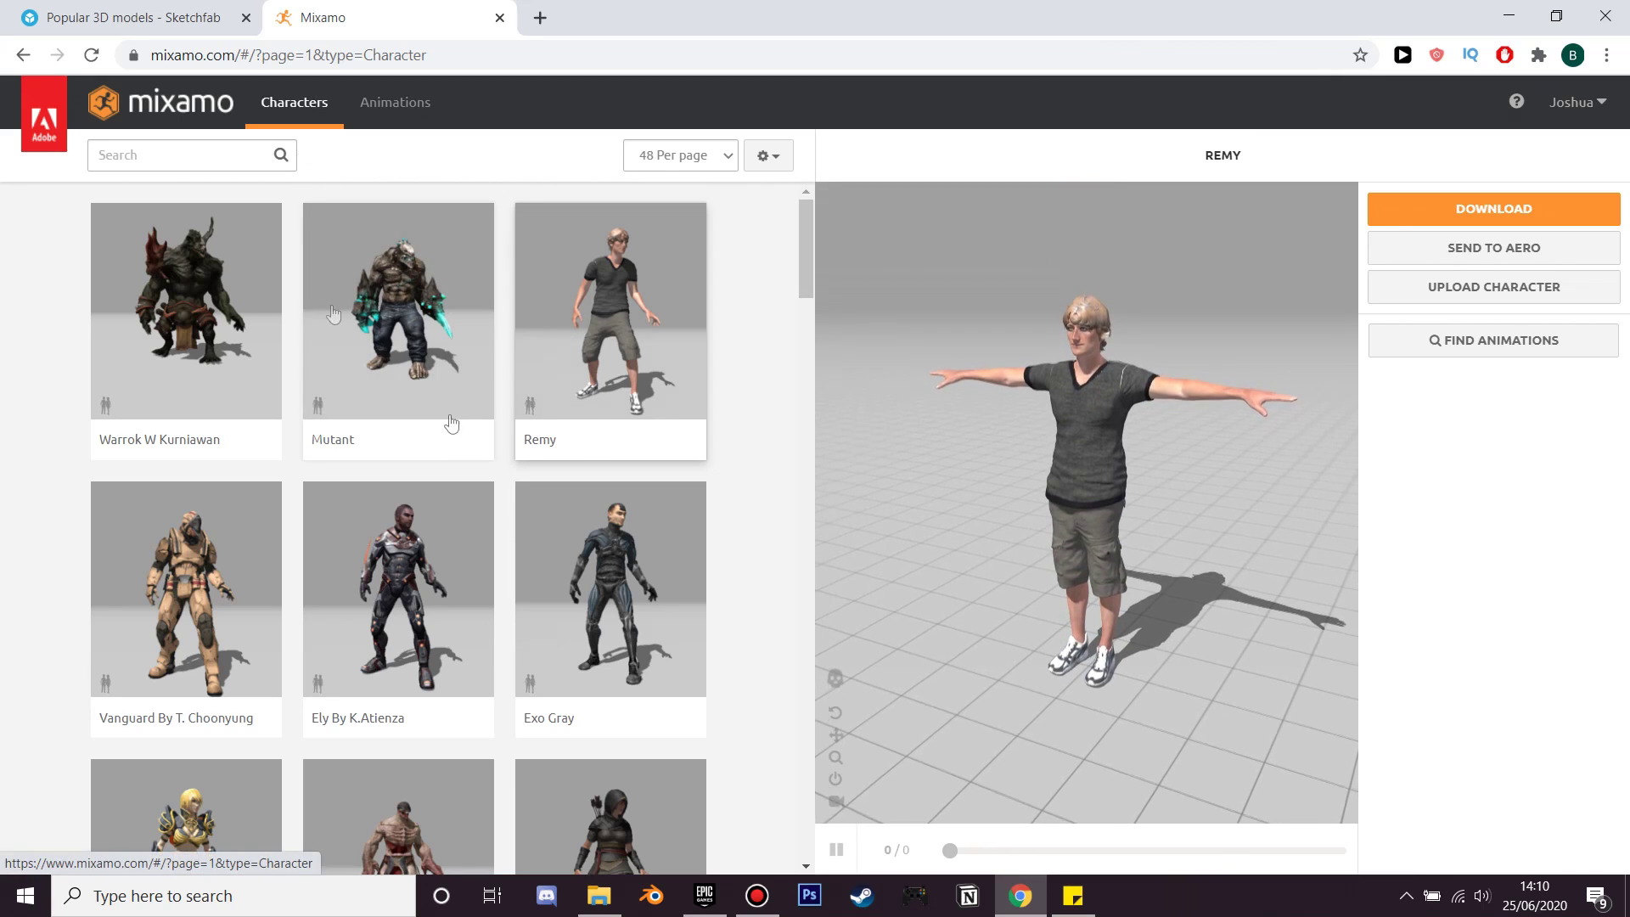
pyautogui.scroll(-8, 535, 424)
pyautogui.scroll(-20, 546, 404)
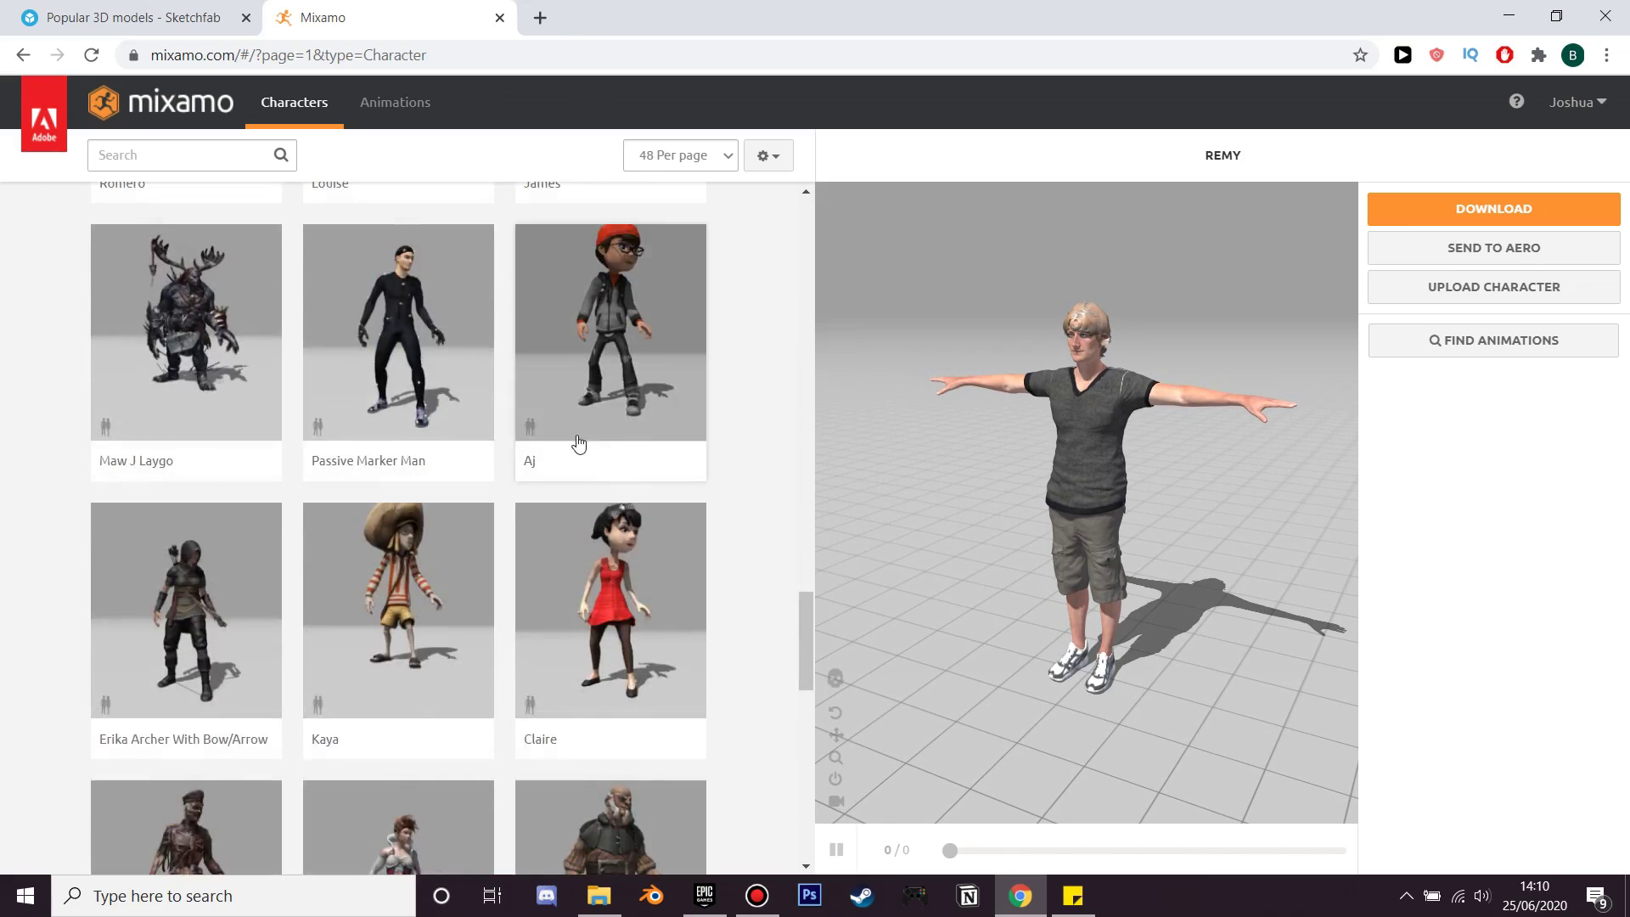
pyautogui.scroll(20, 547, 426)
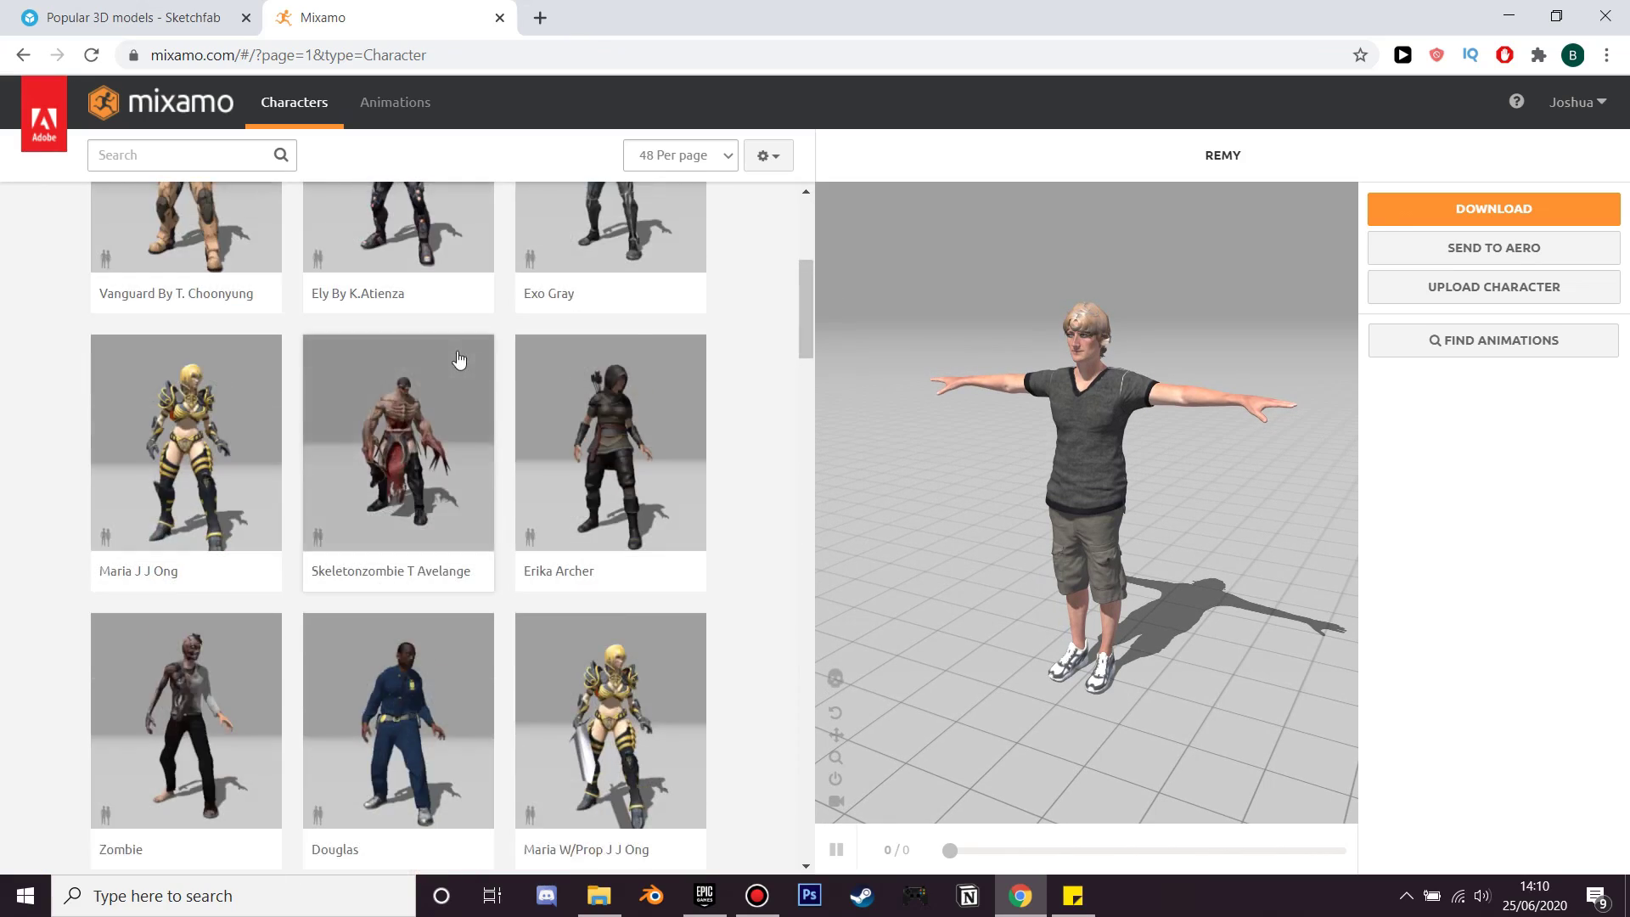
pyautogui.click(458, 358)
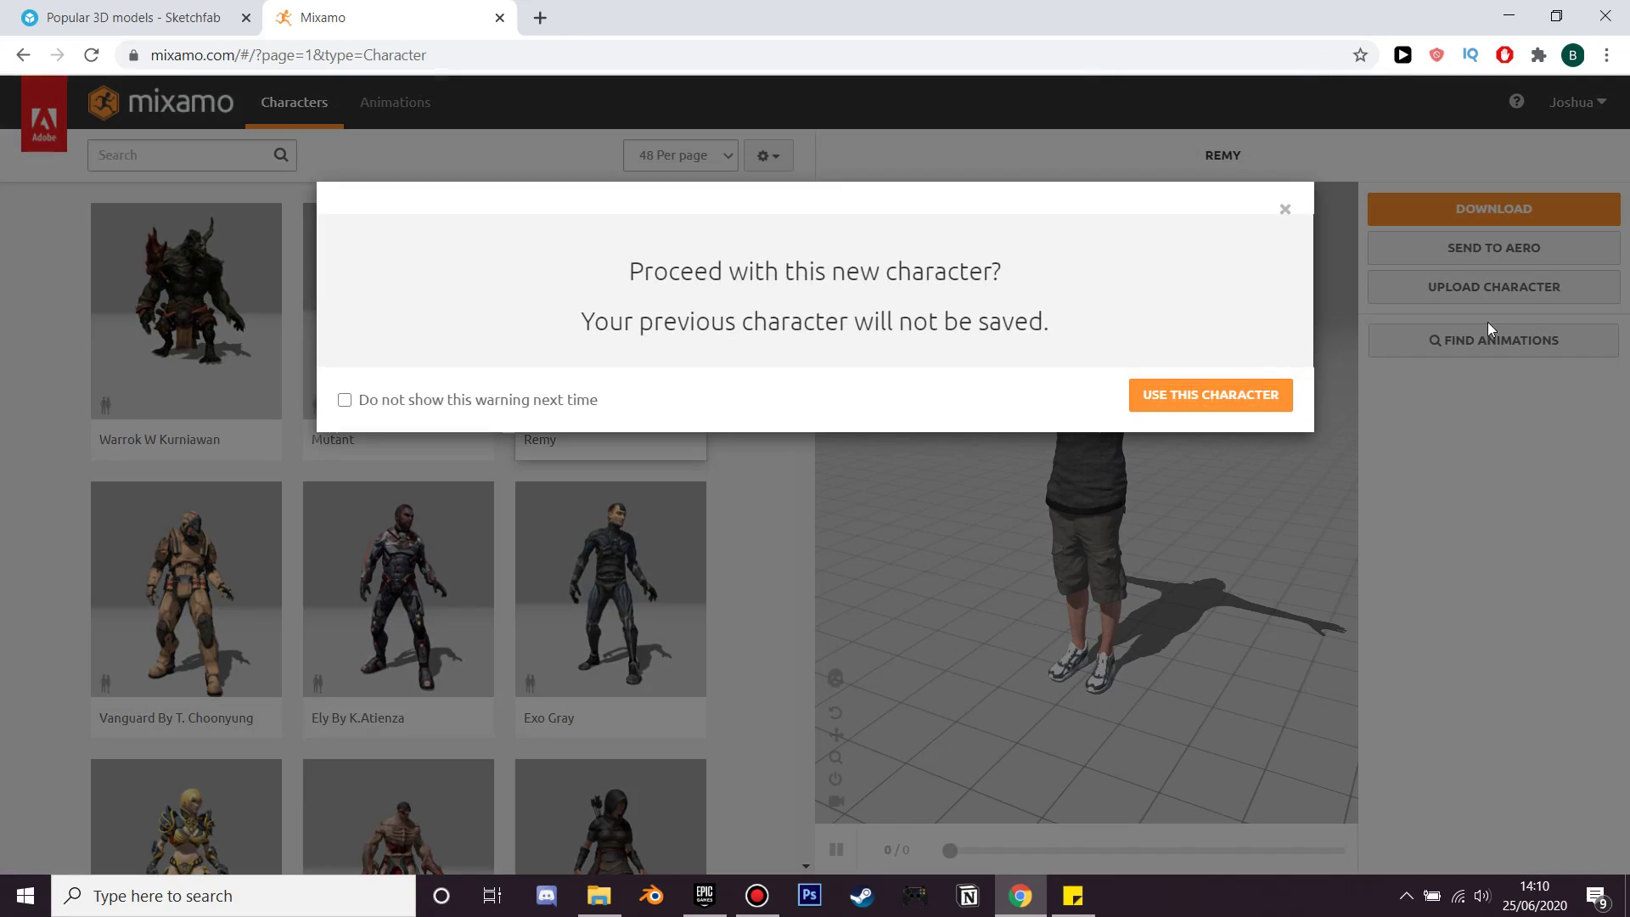
pyautogui.click(1261, 395)
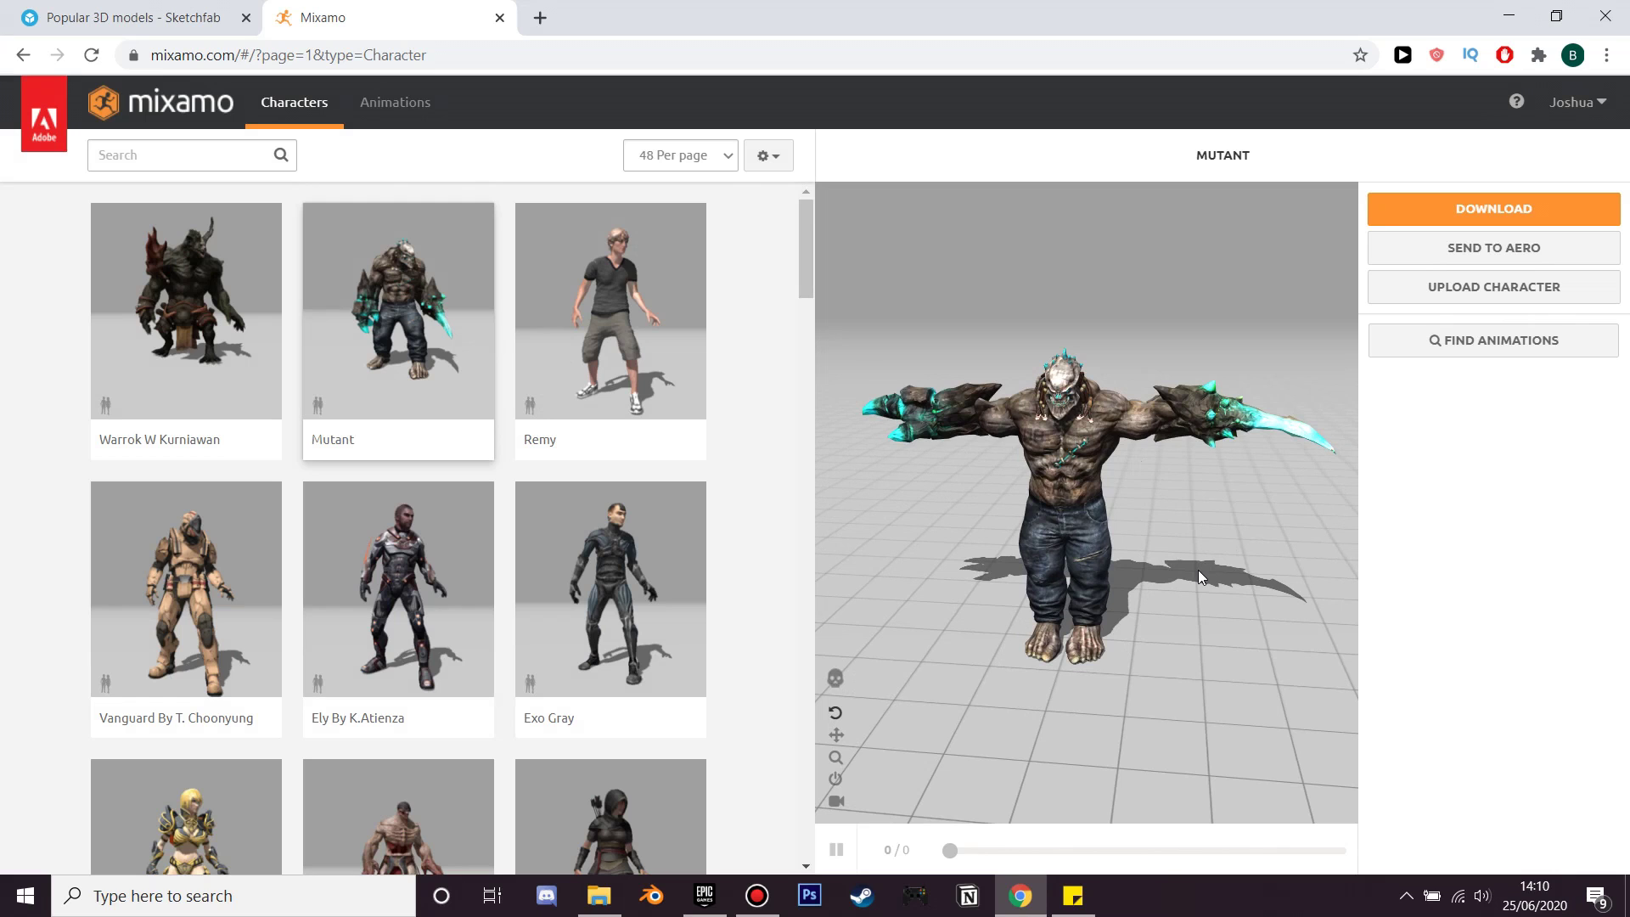
# Step: Switch to Sketchfab and look over The Amazing Spiderman model page, including its download option
pyautogui.click(109, 18)
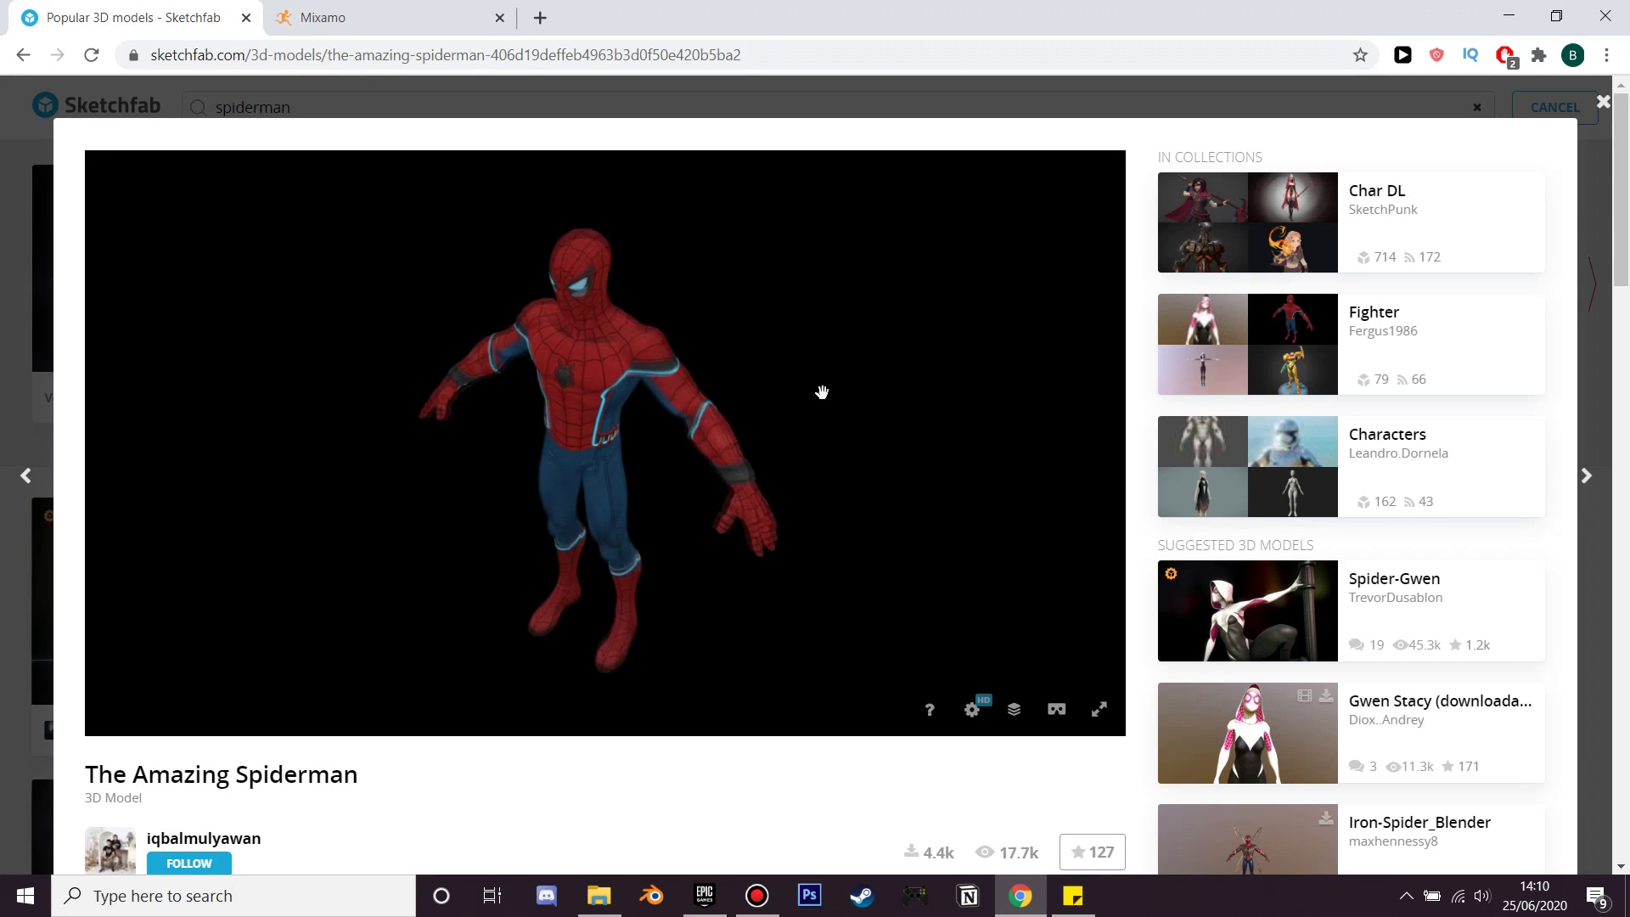
pyautogui.scroll(-2, 1460, 477)
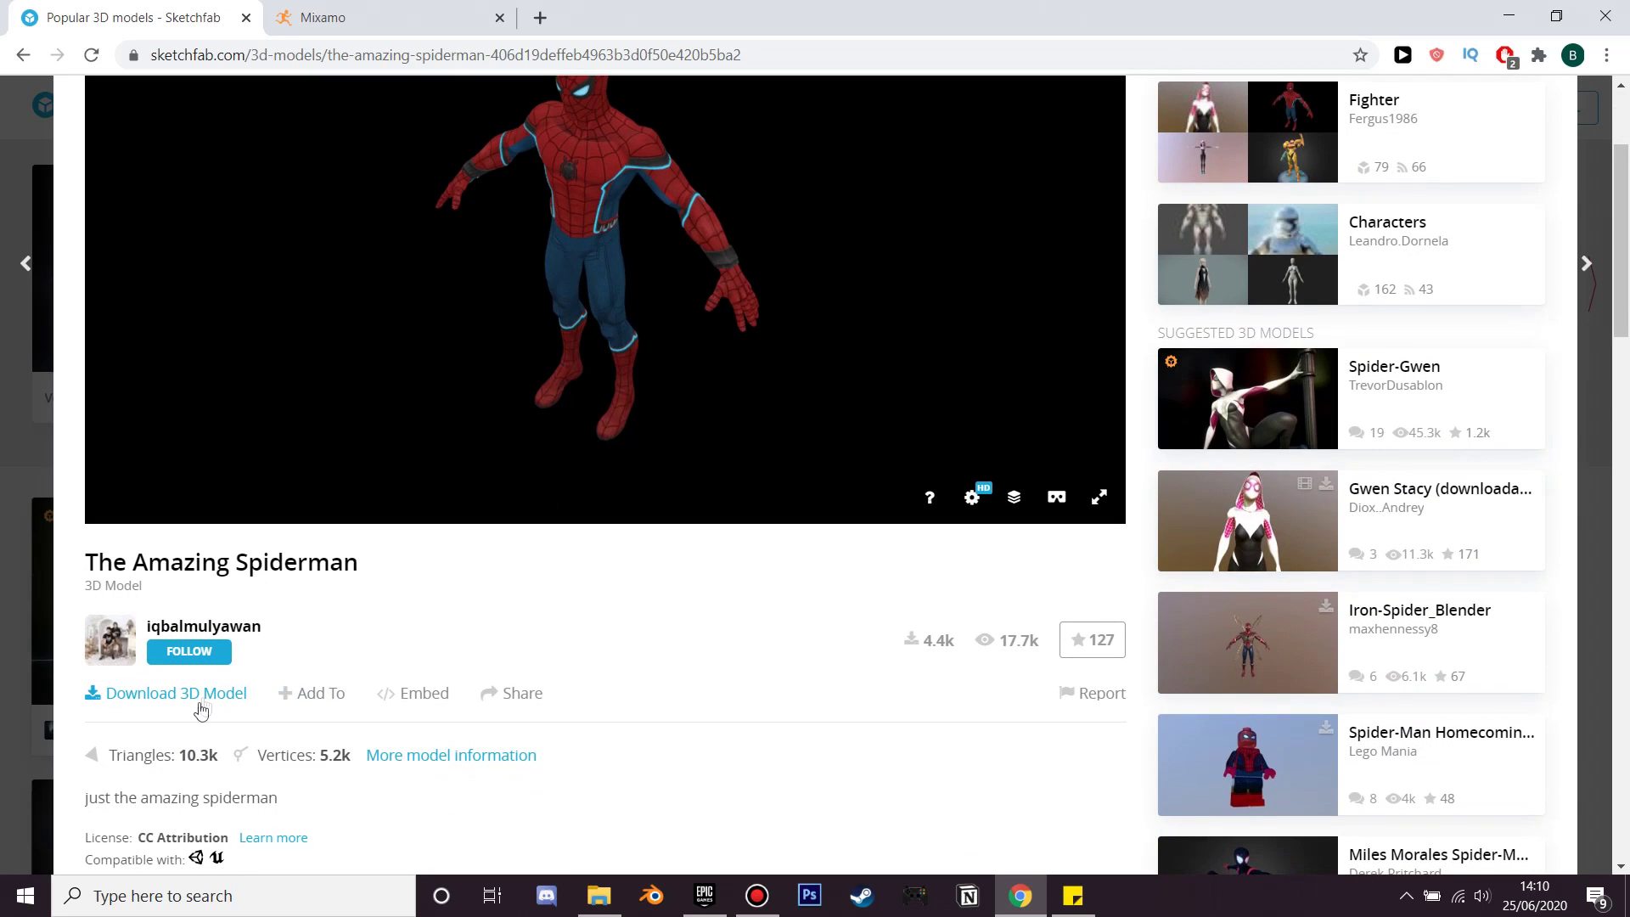
pyautogui.scroll(2, 651, 562)
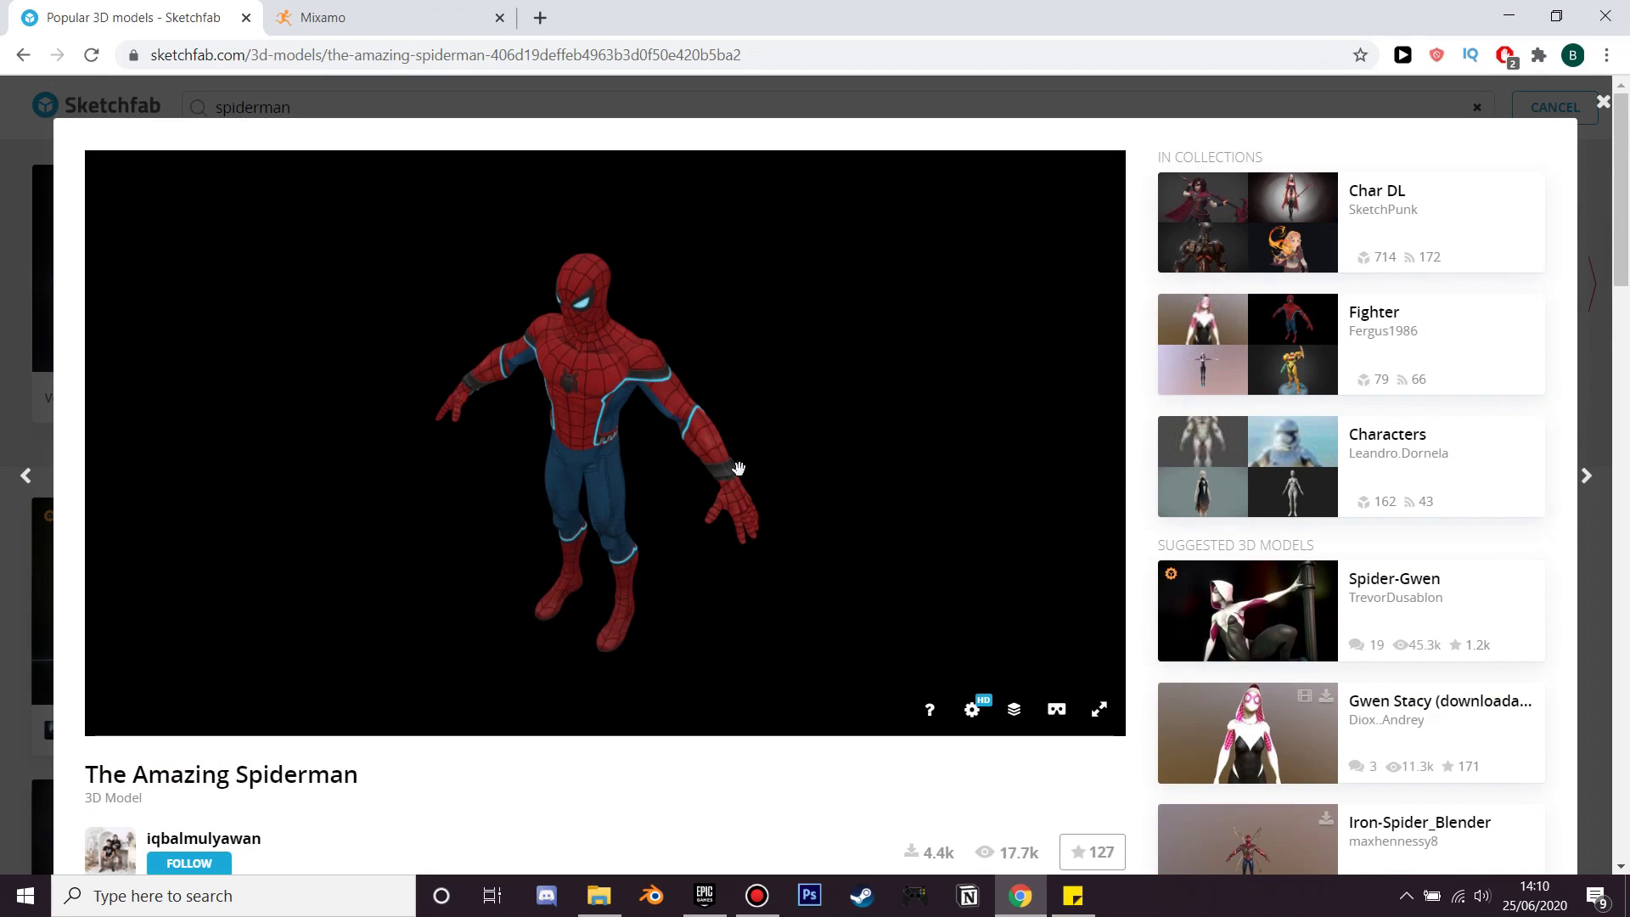
# Step: Return to Mixamo and upload the spiderman file from the Desktop as a new character
pyautogui.click(357, 12)
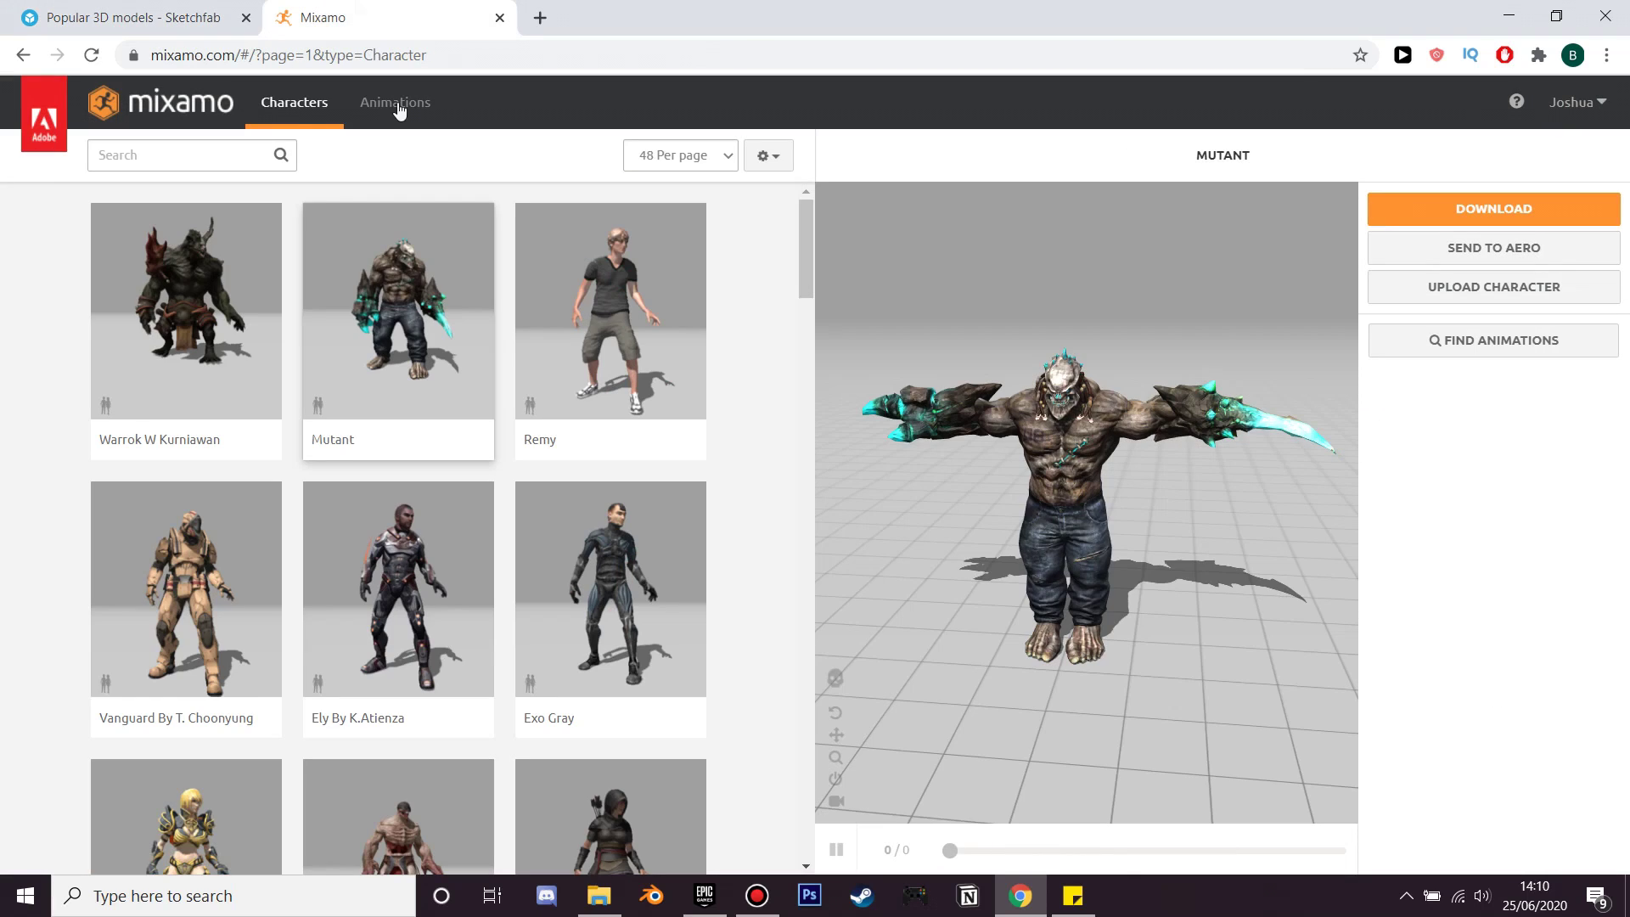
pyautogui.click(1519, 297)
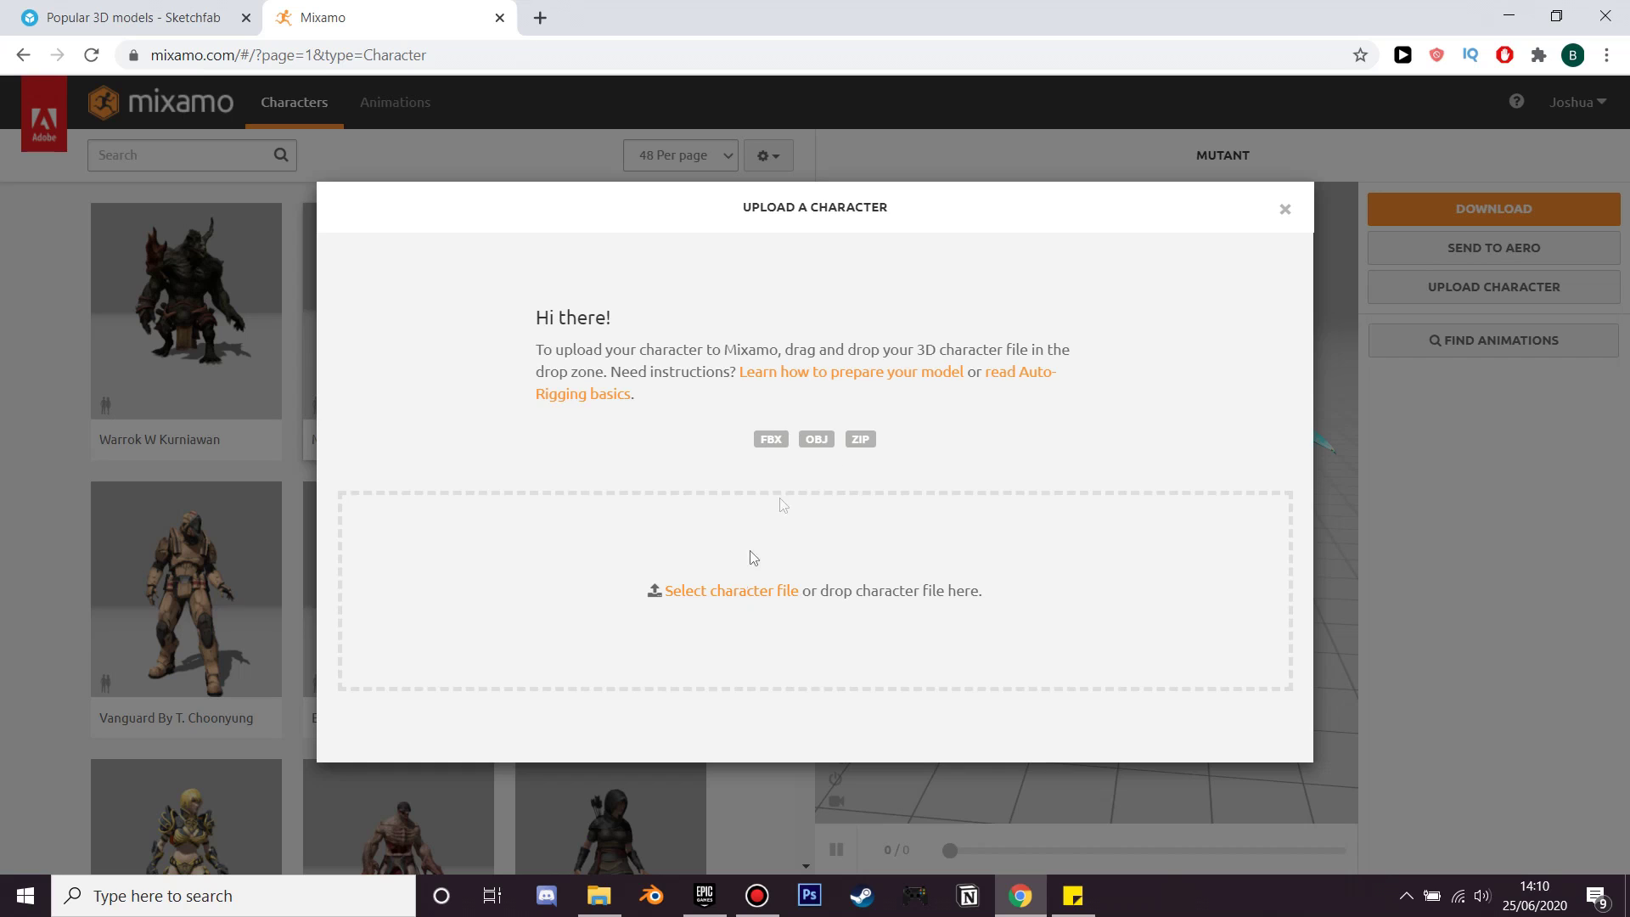
pyautogui.click(734, 594)
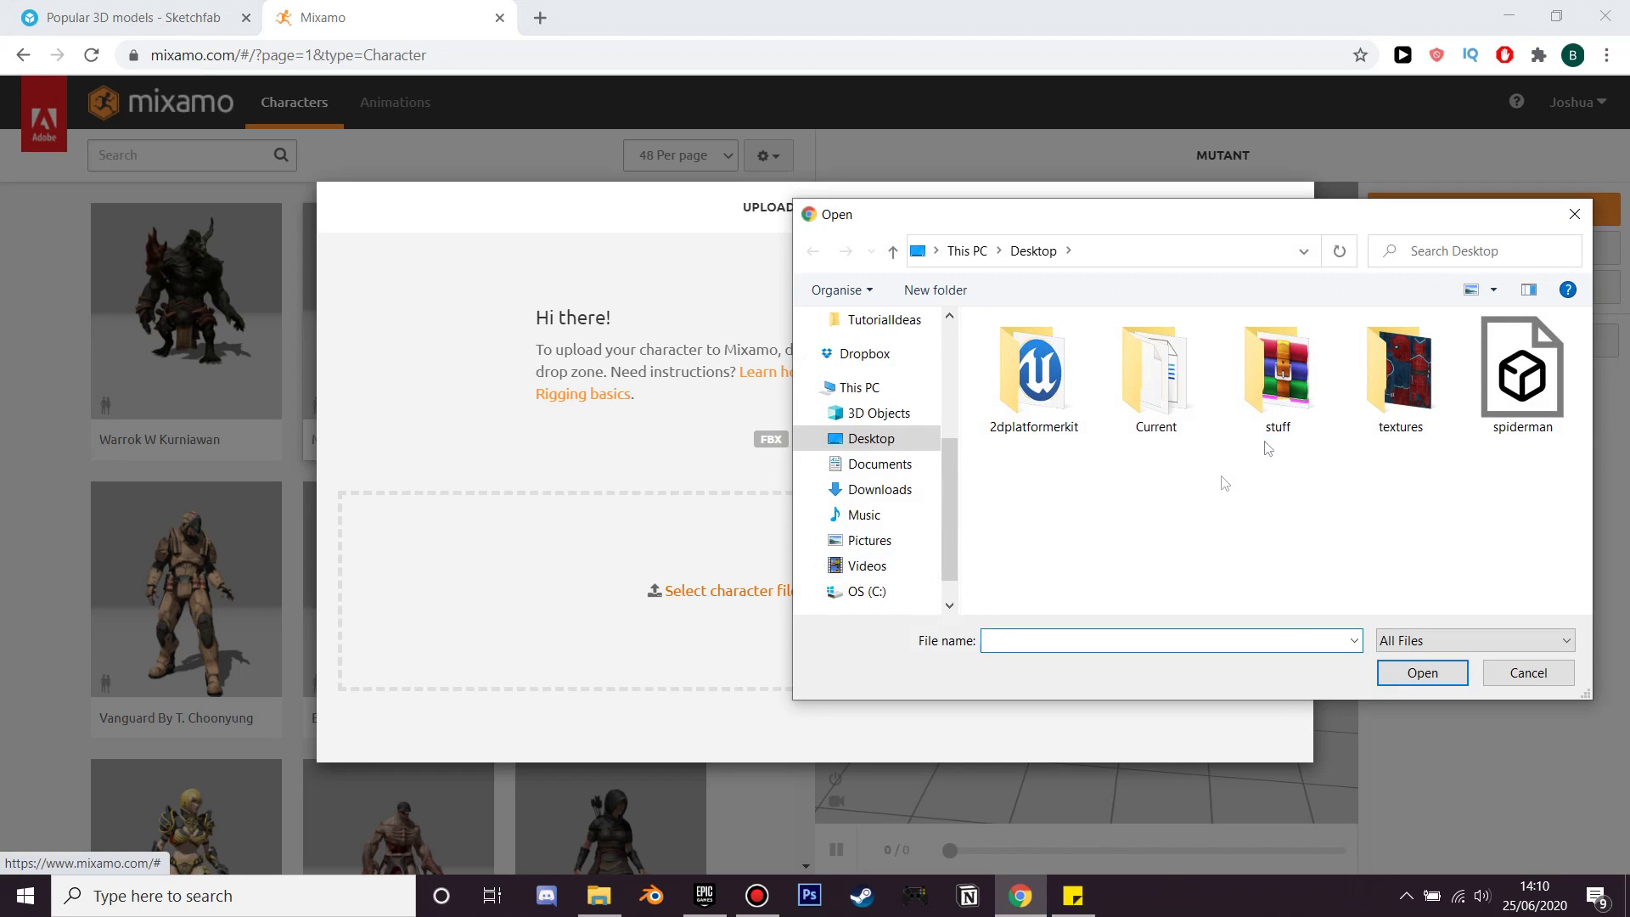
pyautogui.doubleClick(1518, 392)
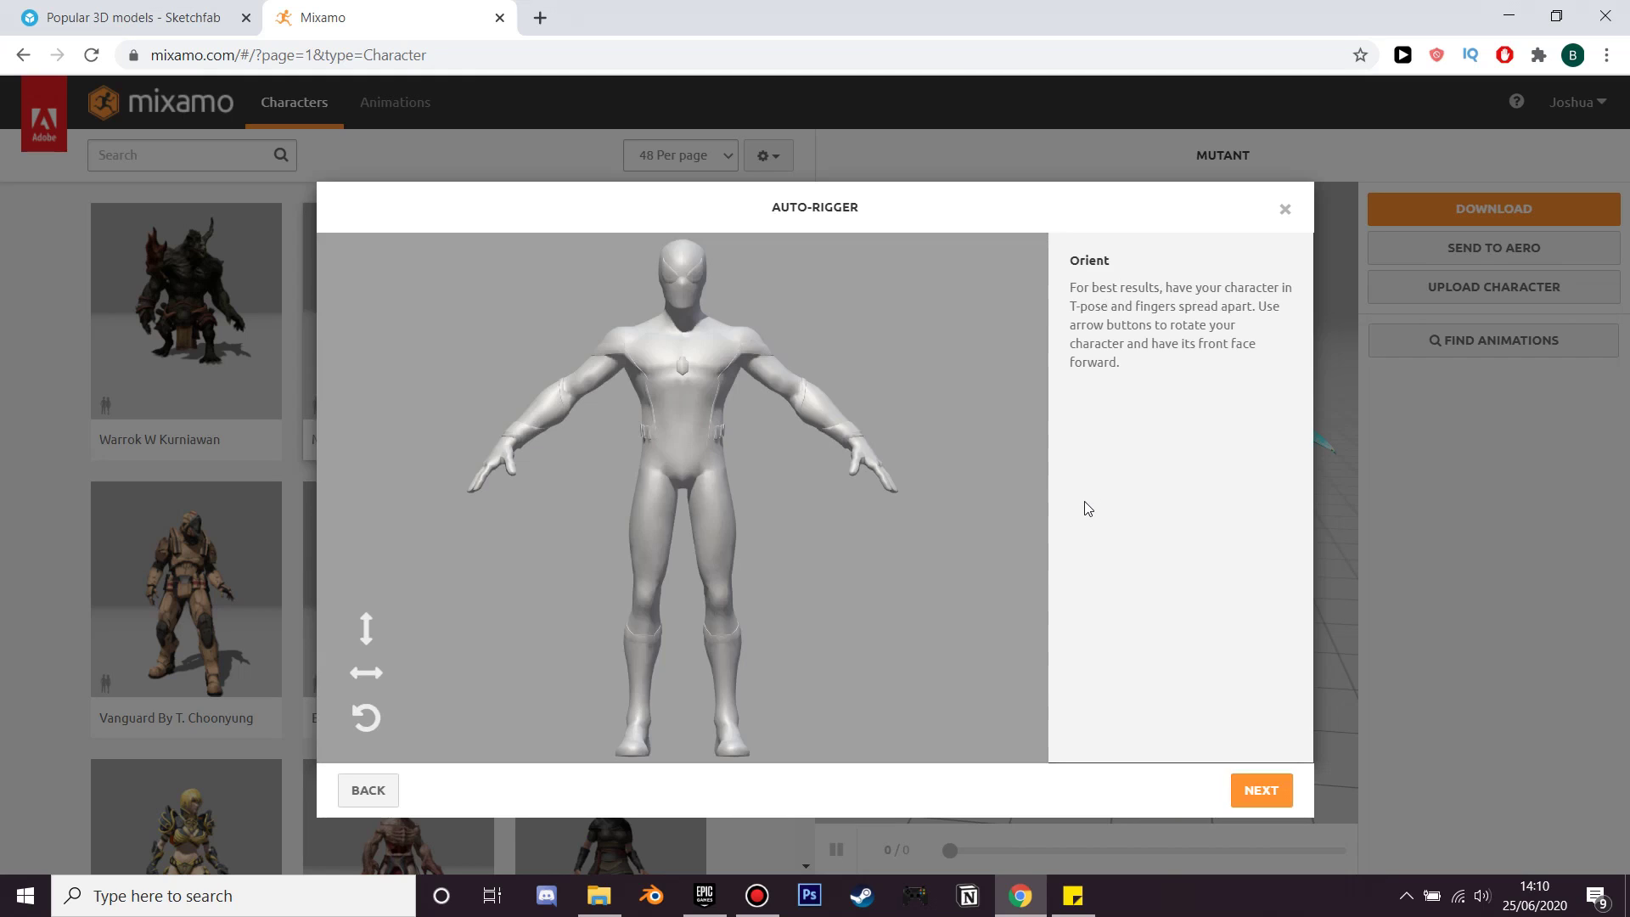
# Step: Accept the model's orientation and place the chin, wrist, elbow, knee and groin markers on the body with symmetry
pyautogui.click(1255, 786)
pyautogui.moveTo(434, 518); pyautogui.dragTo(544, 472)
pyautogui.moveTo(646, 379); pyautogui.dragTo(689, 307)
pyautogui.moveTo(441, 564); pyautogui.dragTo(504, 490)
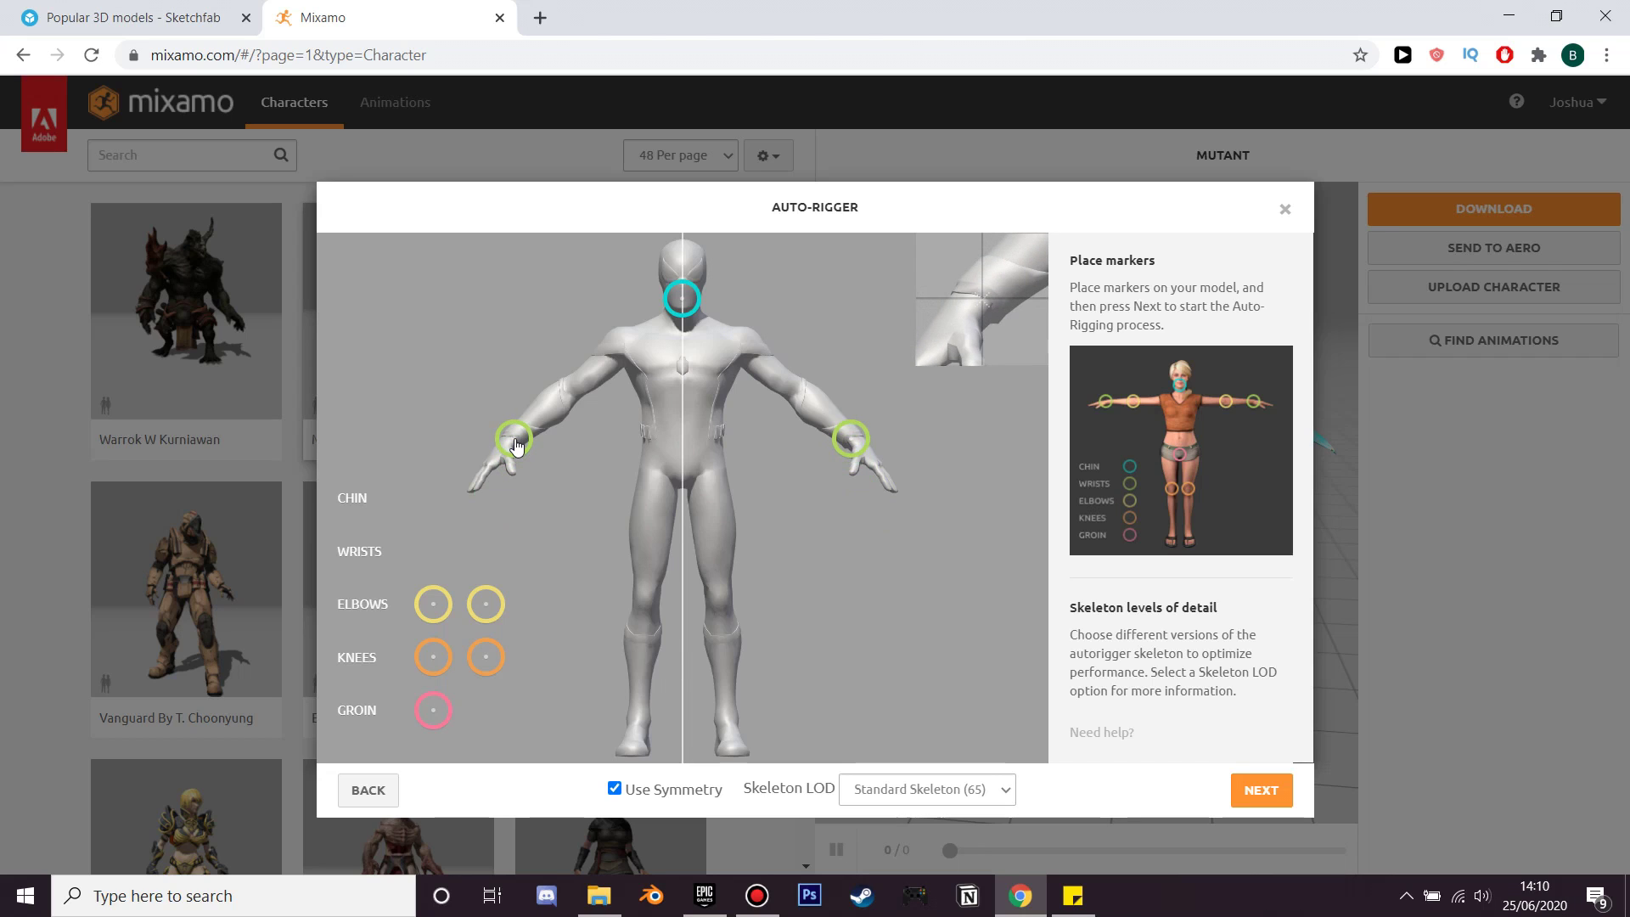
pyautogui.moveTo(516, 444); pyautogui.dragTo(515, 444)
pyautogui.moveTo(438, 619); pyautogui.dragTo(547, 461)
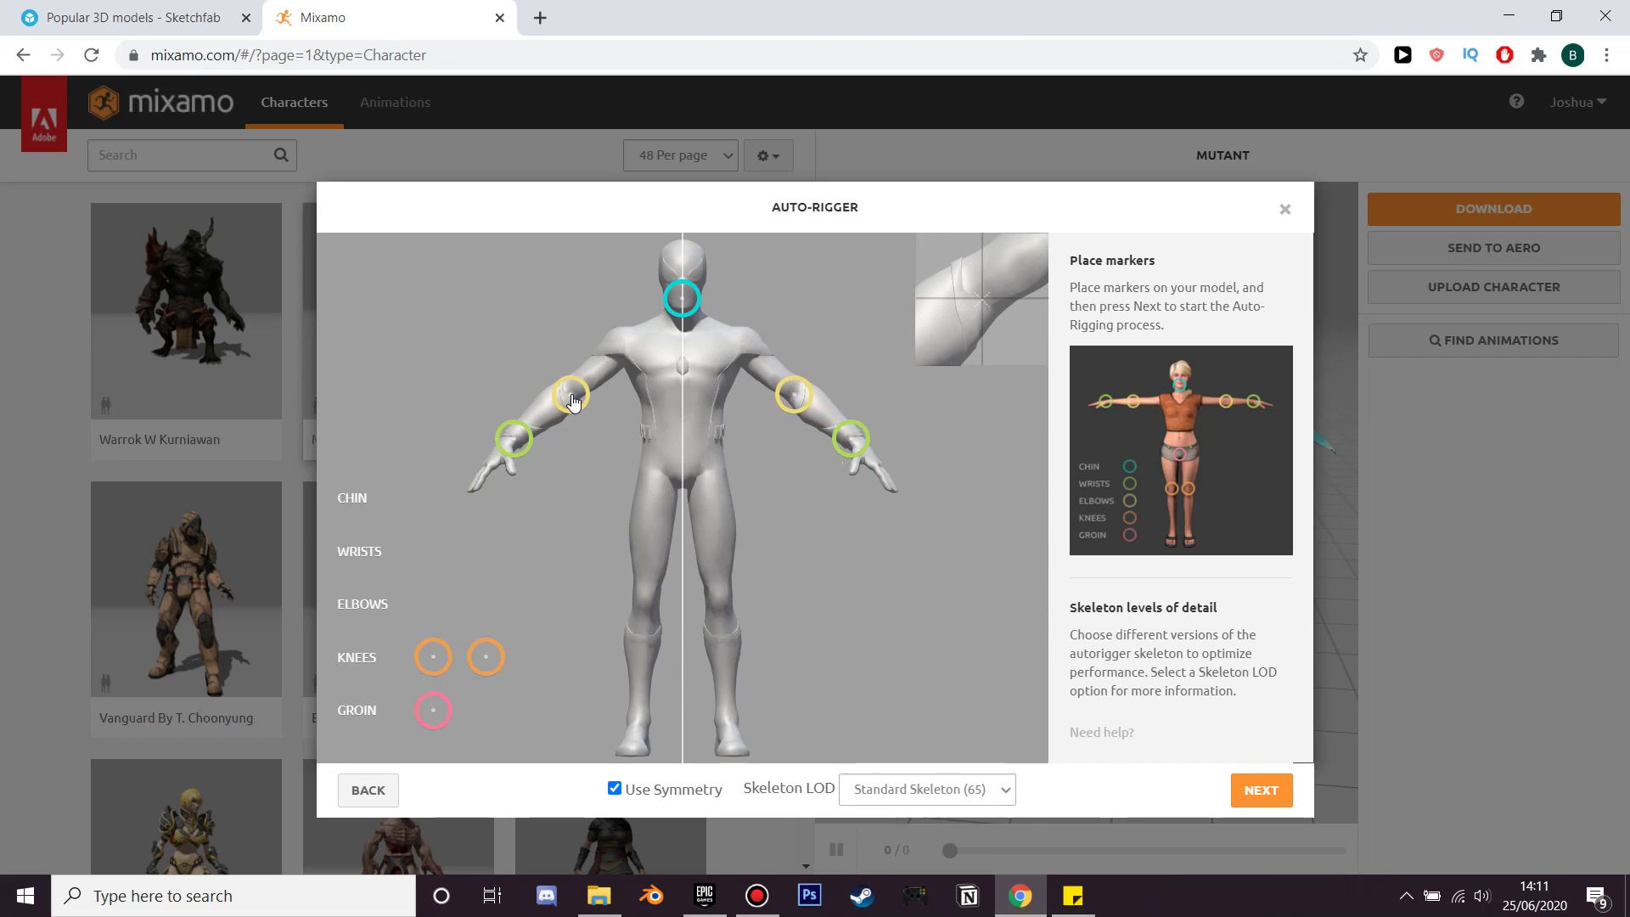
pyautogui.moveTo(449, 663); pyautogui.dragTo(587, 641)
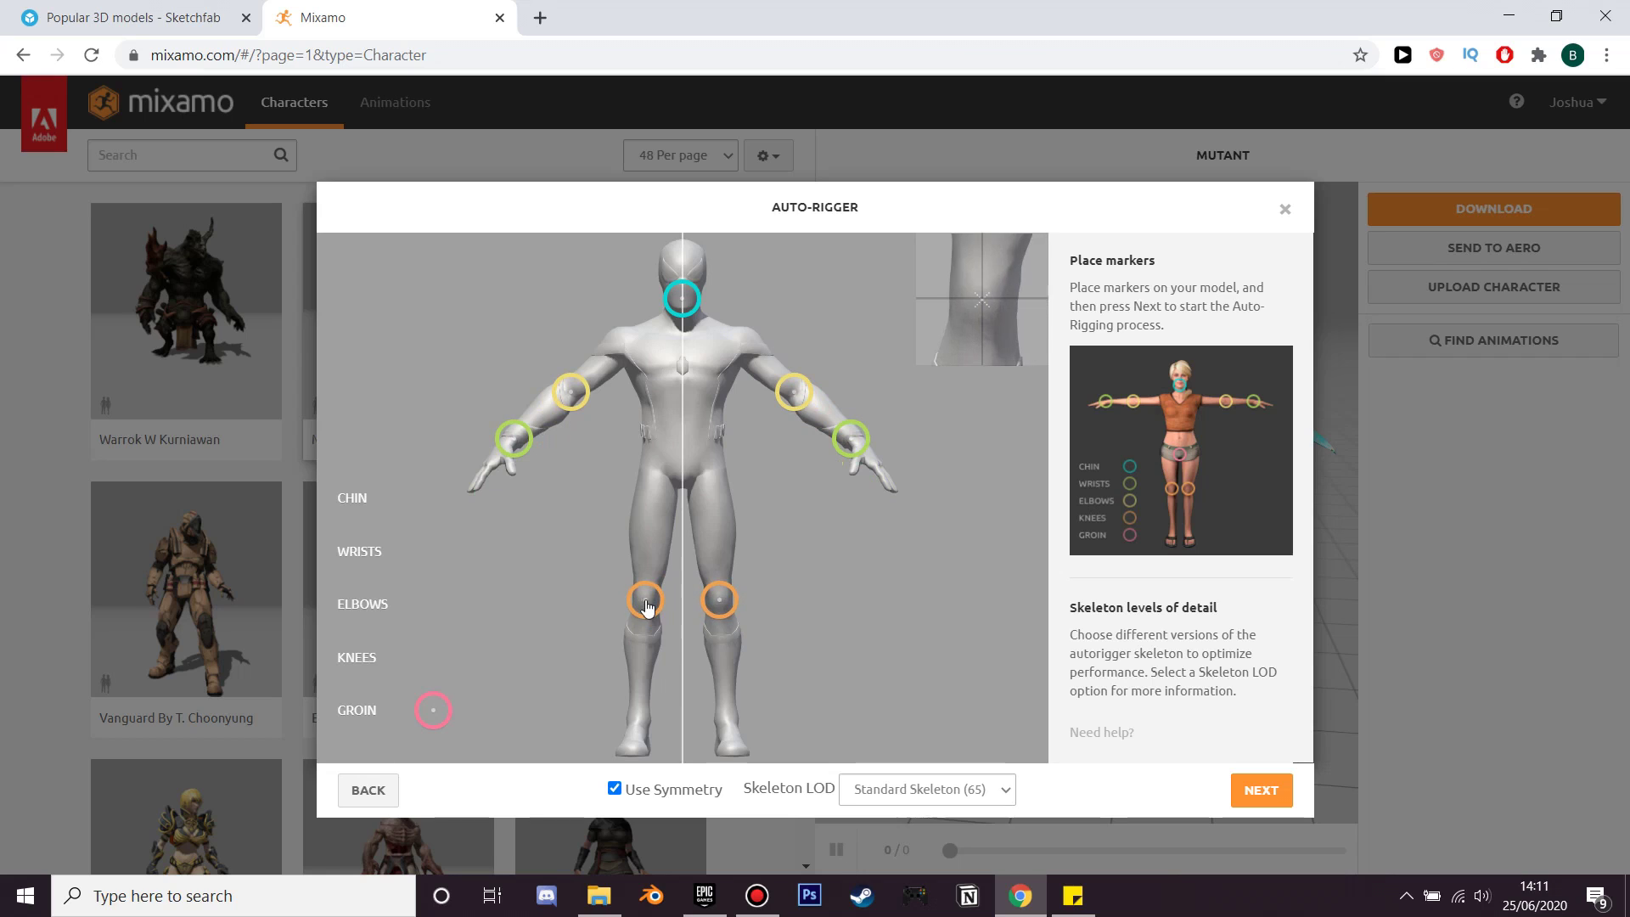
pyautogui.moveTo(689, 522); pyautogui.dragTo(682, 474)
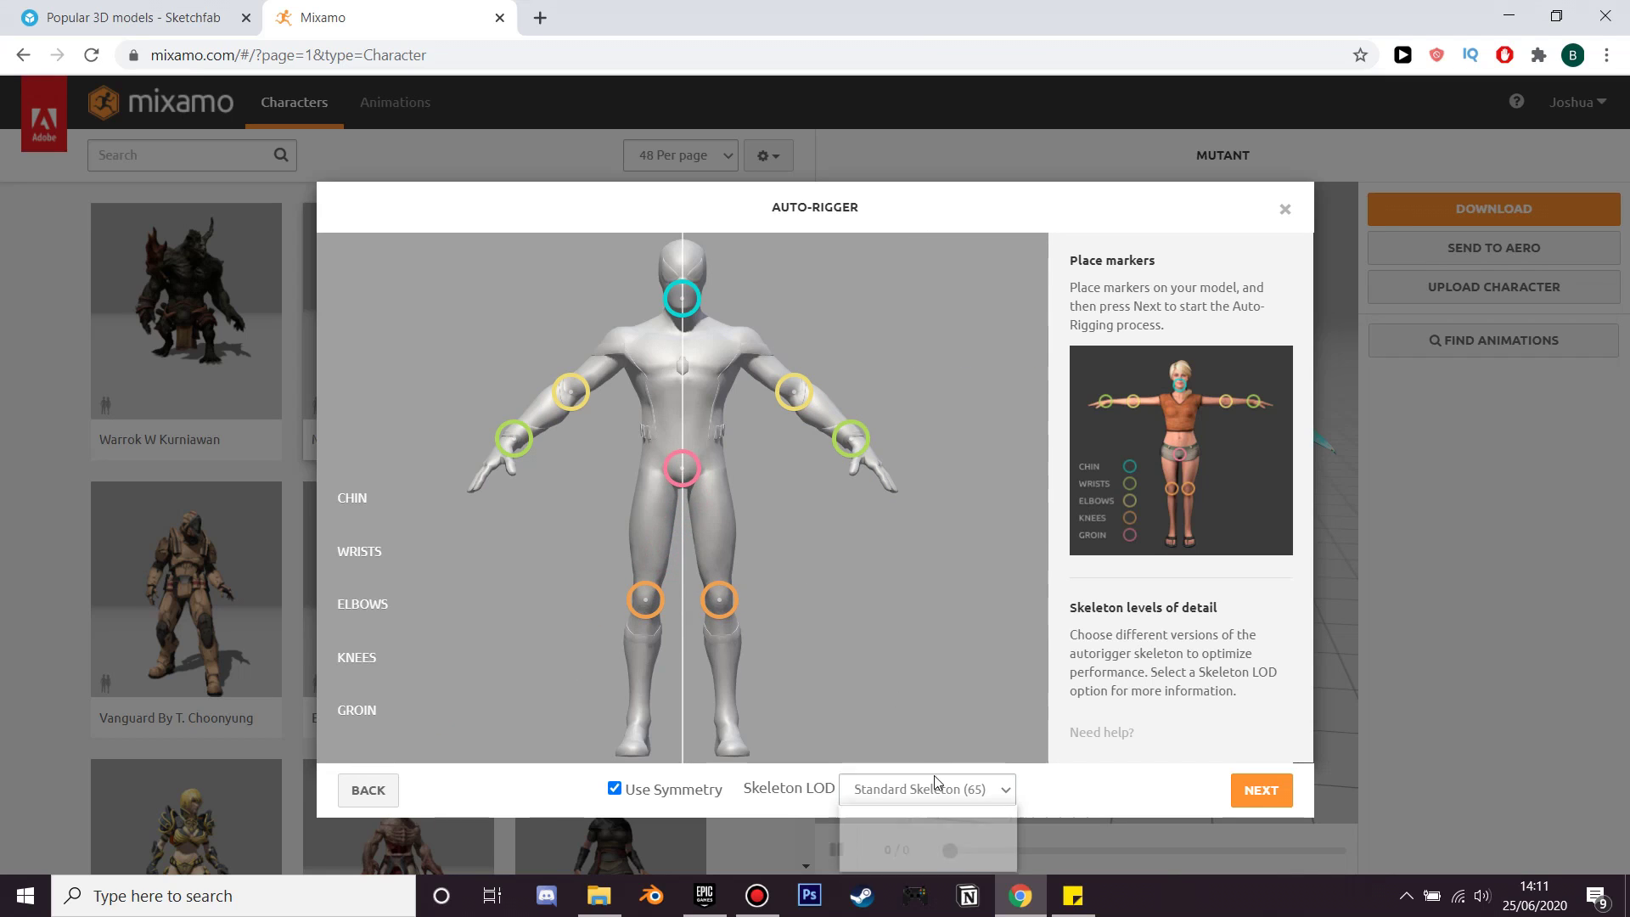
# Step: Try the No Fingers (25) skeleton, set the level of detail back to Standard Skeleton (65), and run the auto-rigging
pyautogui.click(942, 861)
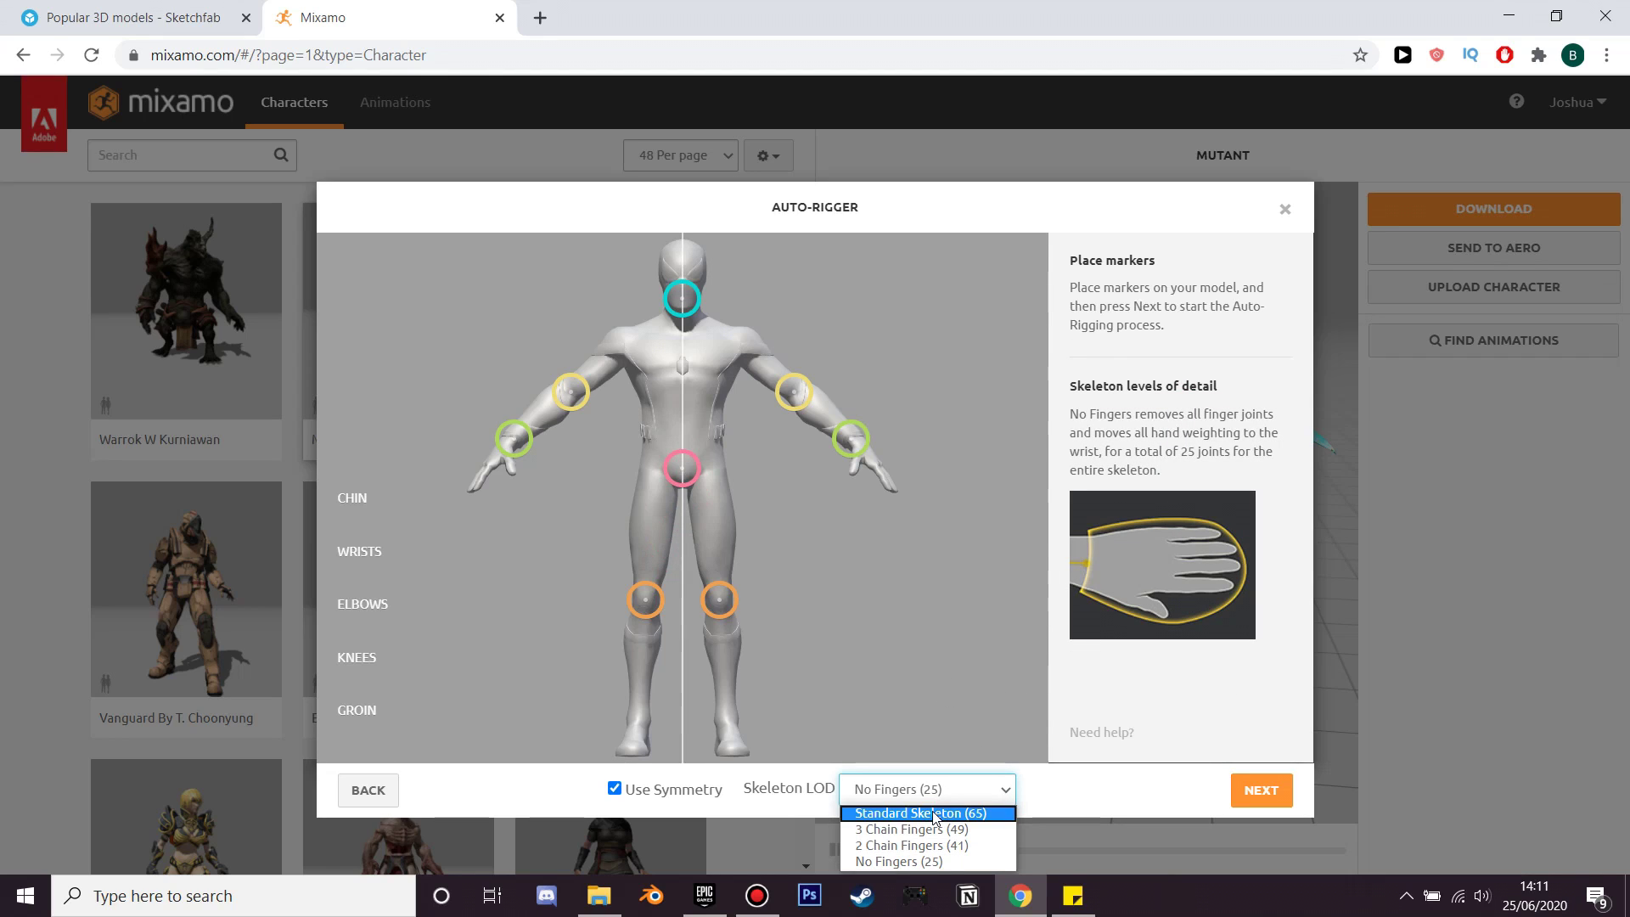
pyautogui.click(935, 815)
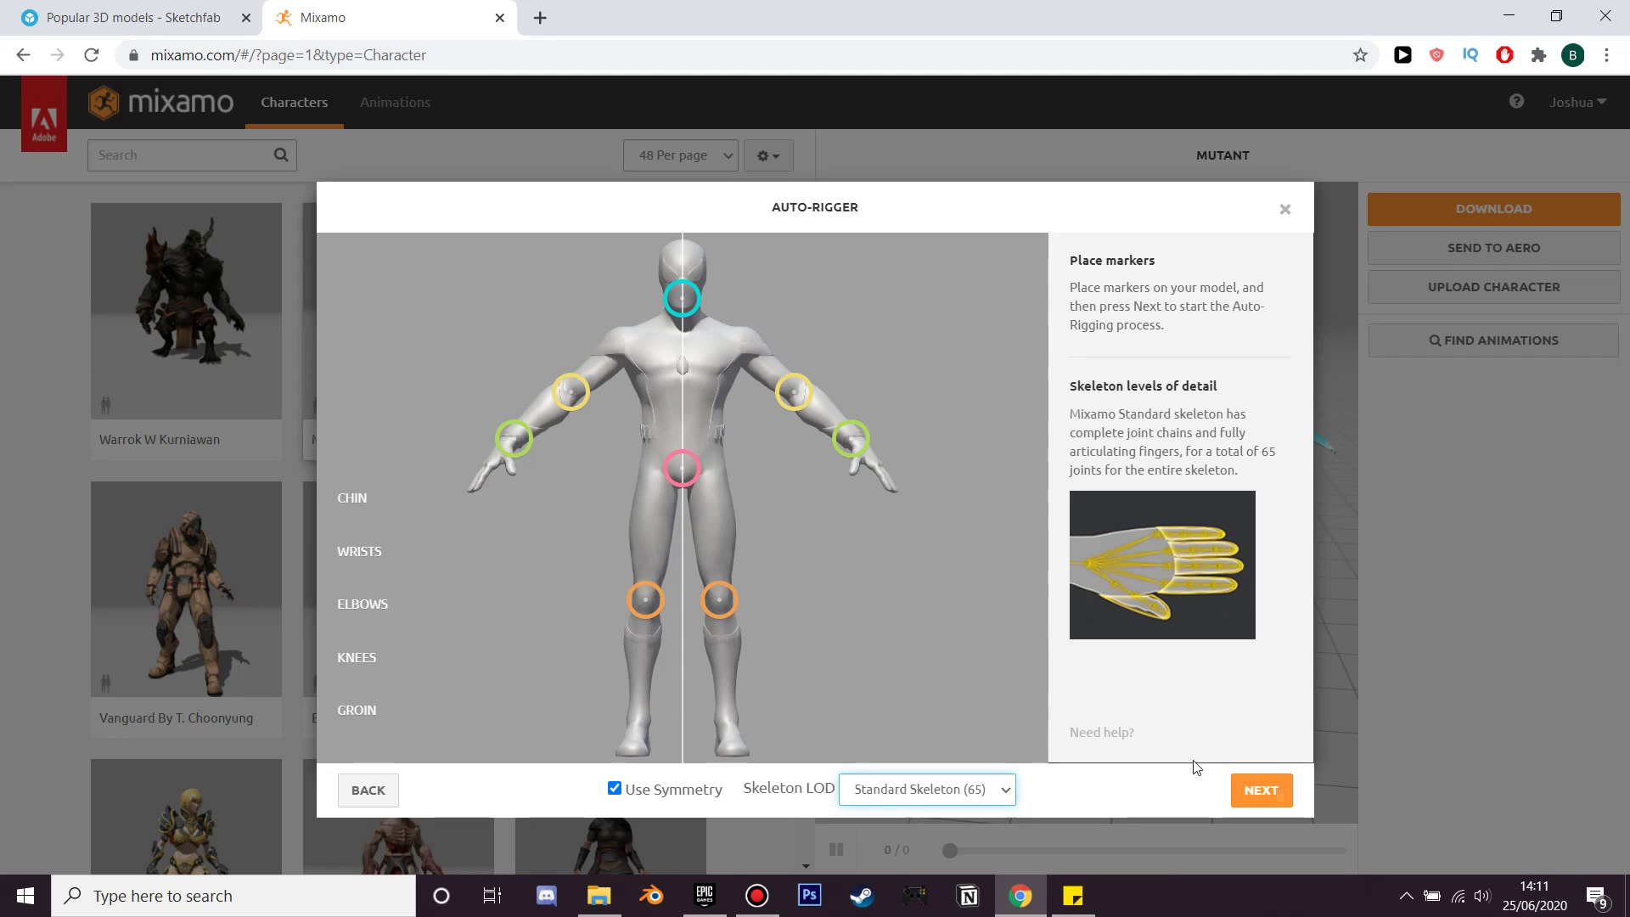
pyautogui.click(1262, 790)
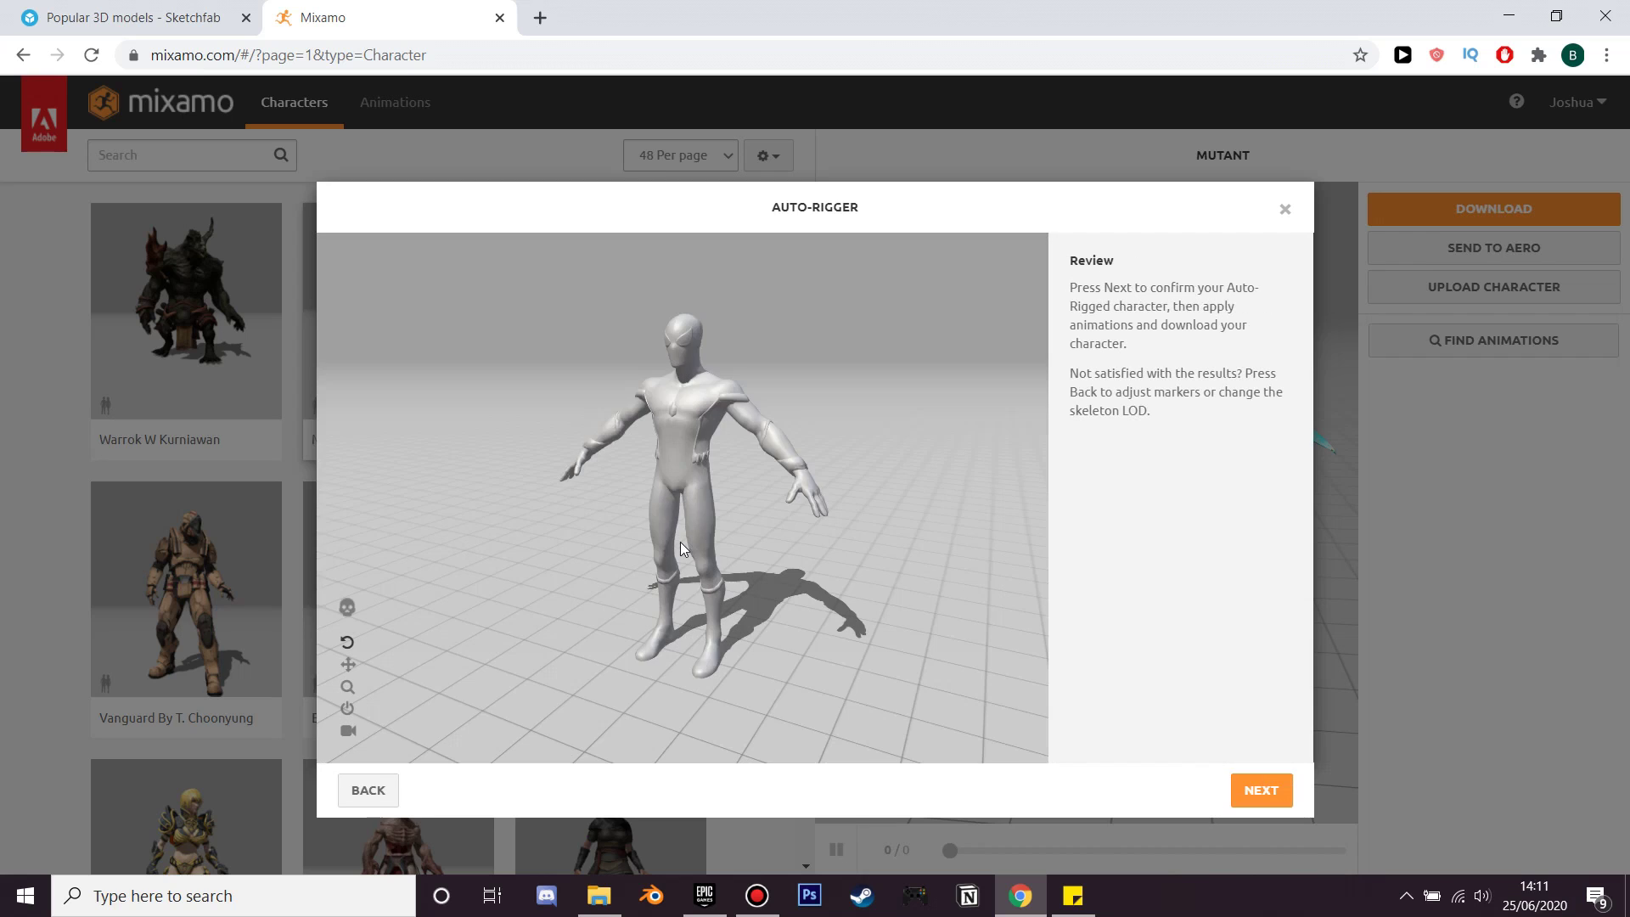
# Step: Review the auto-rigged figure and accept it as the new active character
pyautogui.moveTo(688, 497); pyautogui.dragTo(717, 471)
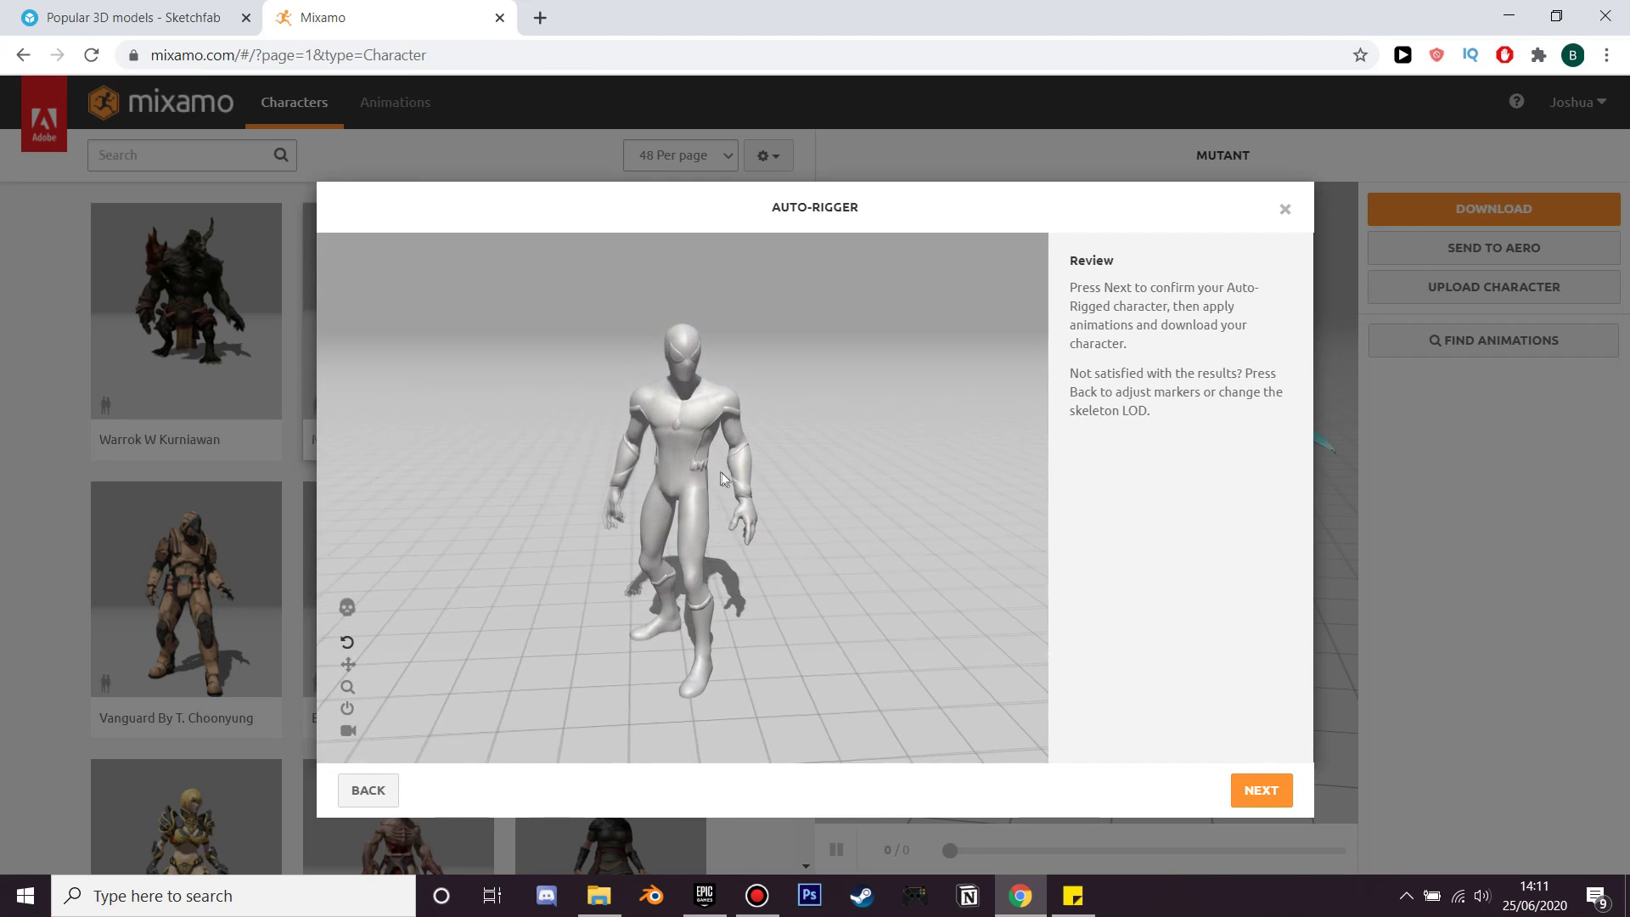
pyautogui.click(1260, 790)
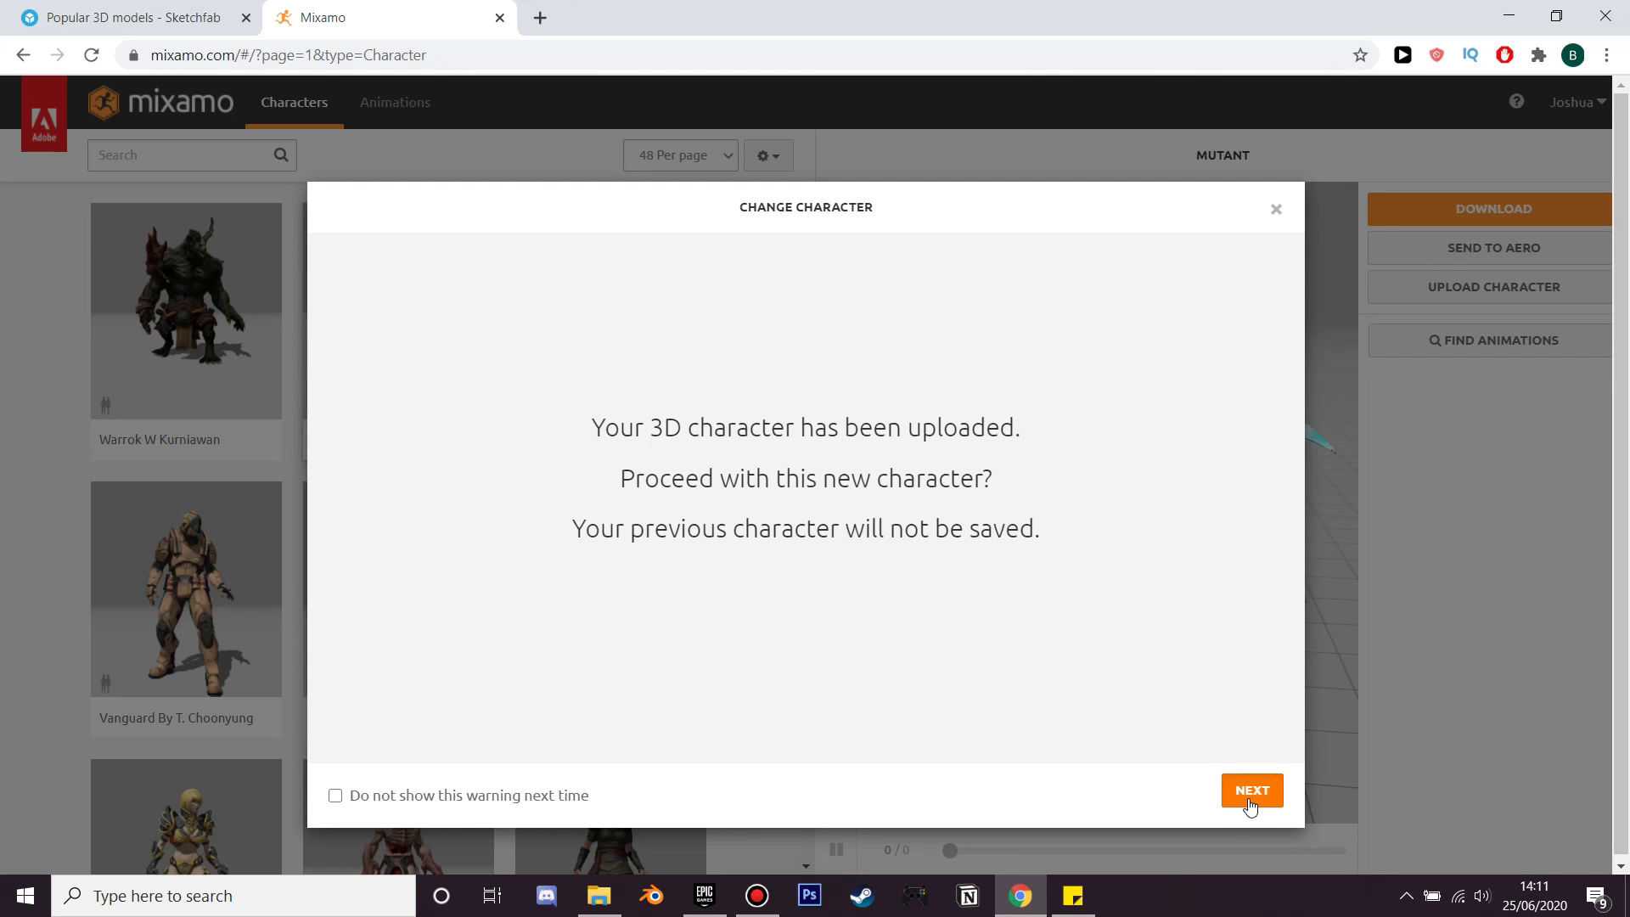
pyautogui.click(1251, 791)
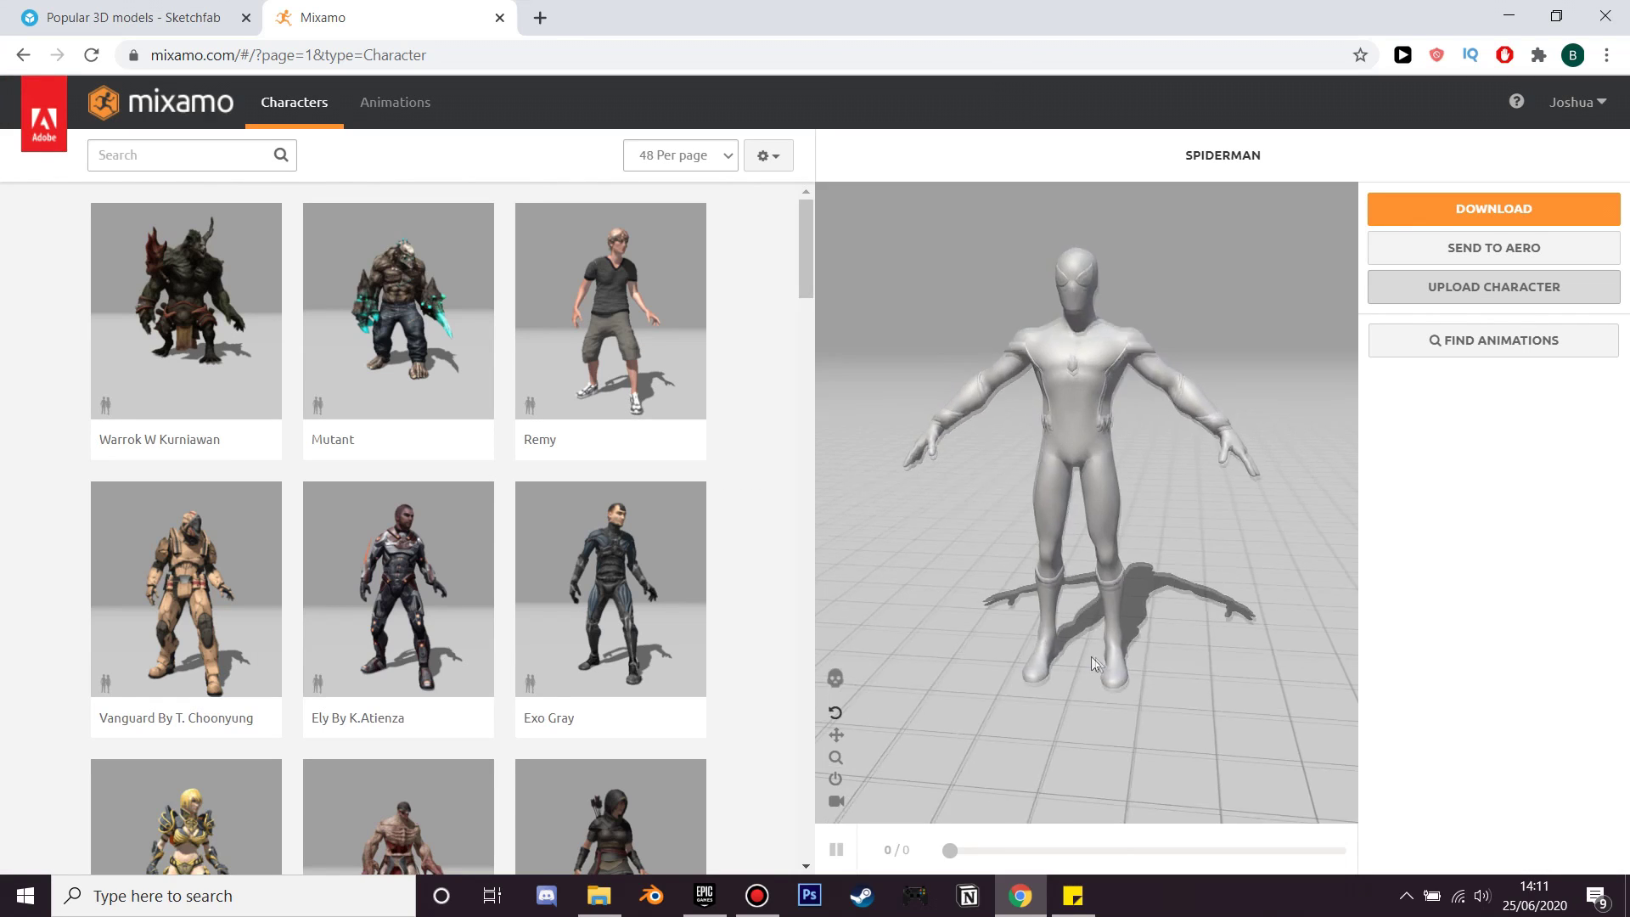
# Step: Download the rigged Spiderman character in FBX format with the T-pose
pyautogui.moveTo(1118, 459); pyautogui.dragTo(1190, 425)
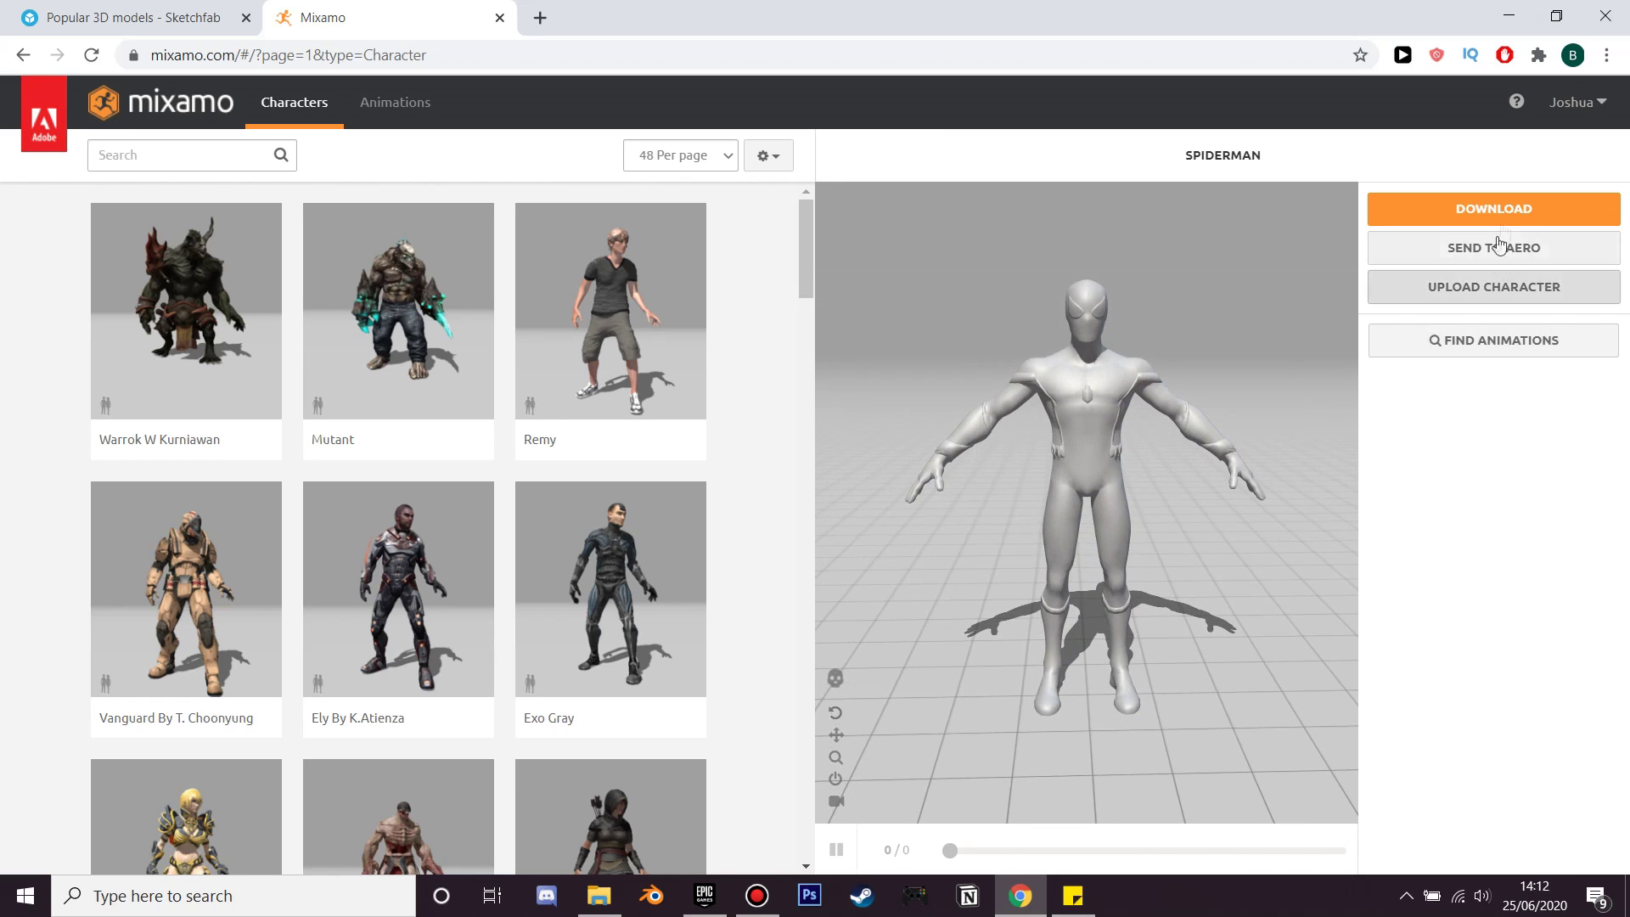
pyautogui.click(1472, 210)
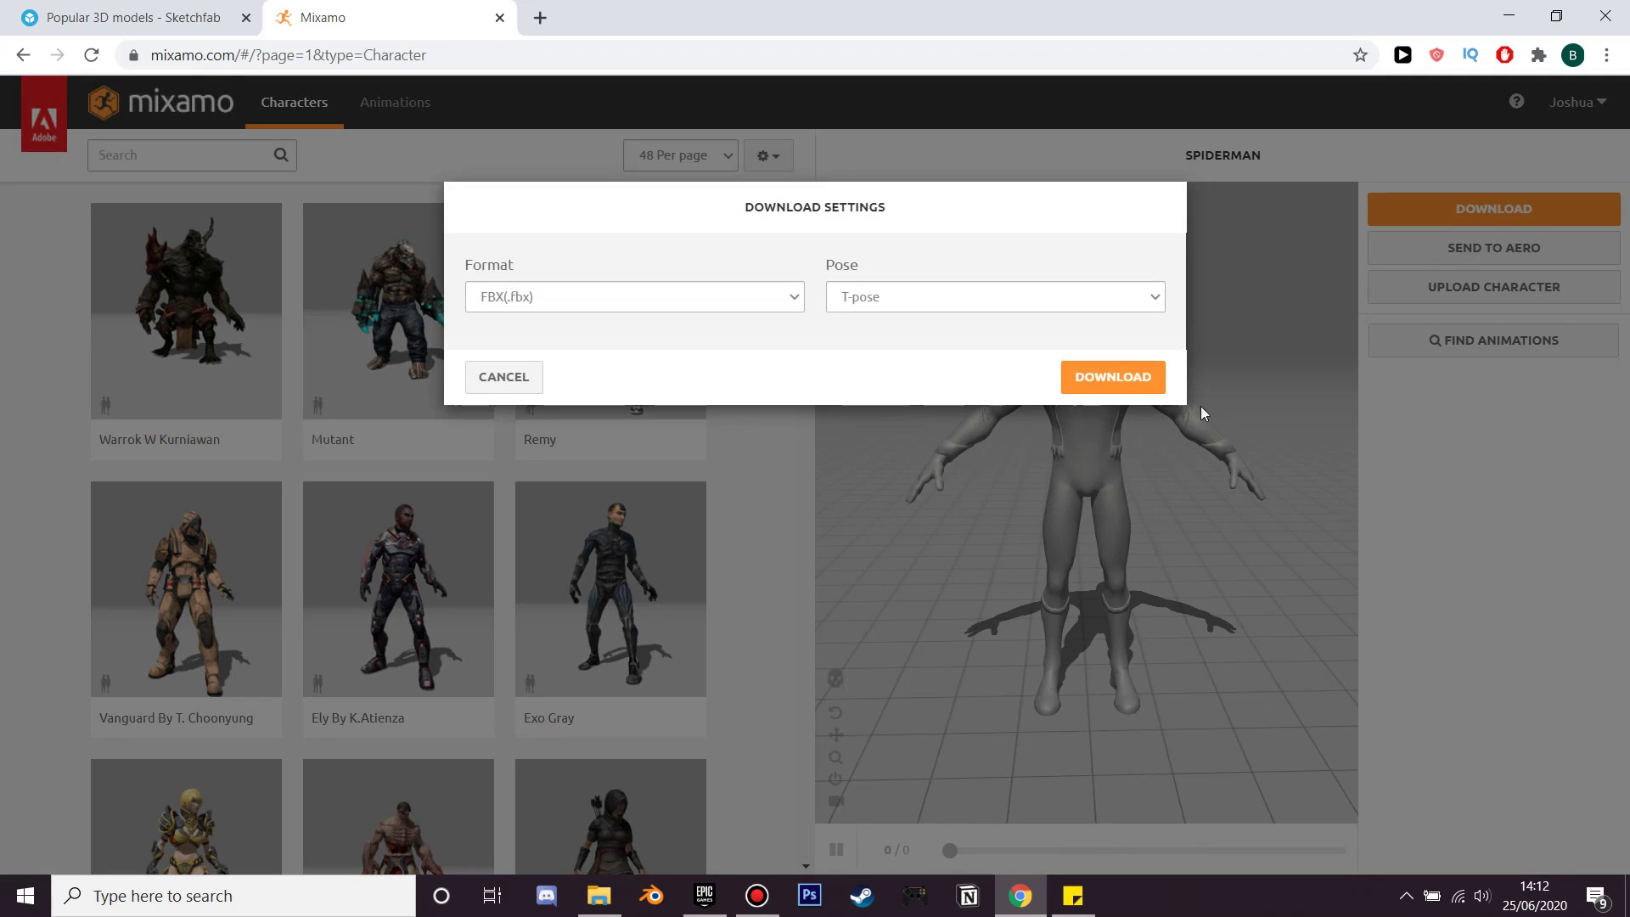
pyautogui.click(1096, 382)
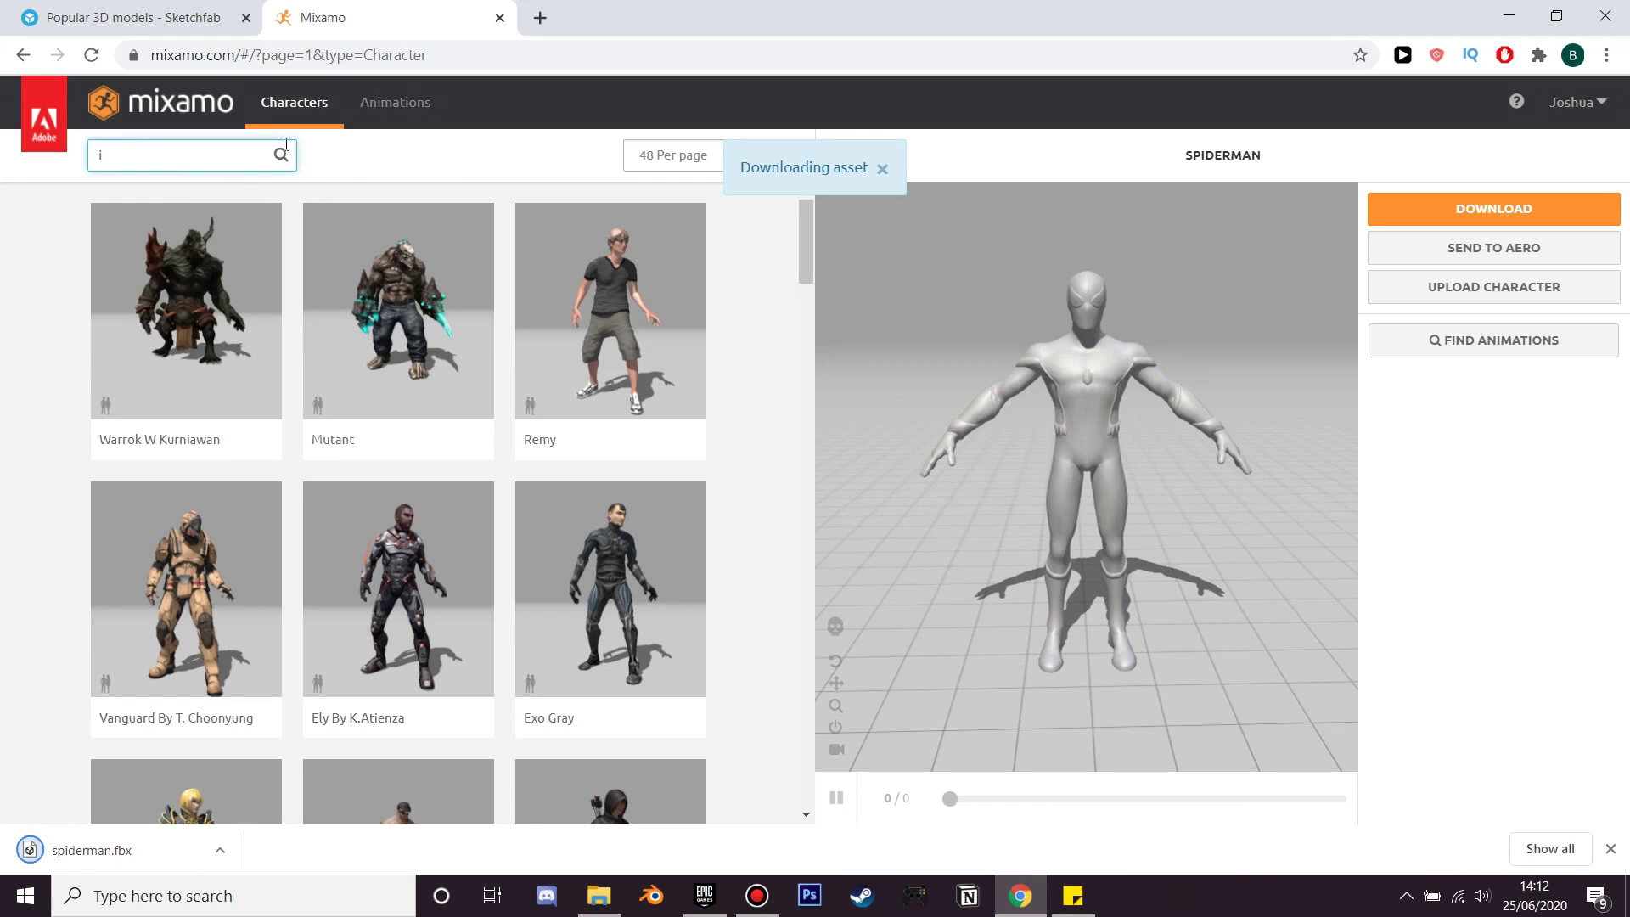
# Step: Search the animation library for "idle"
pyautogui.click(404, 102)
pyautogui.click(175, 156)
pyautogui.write('i')
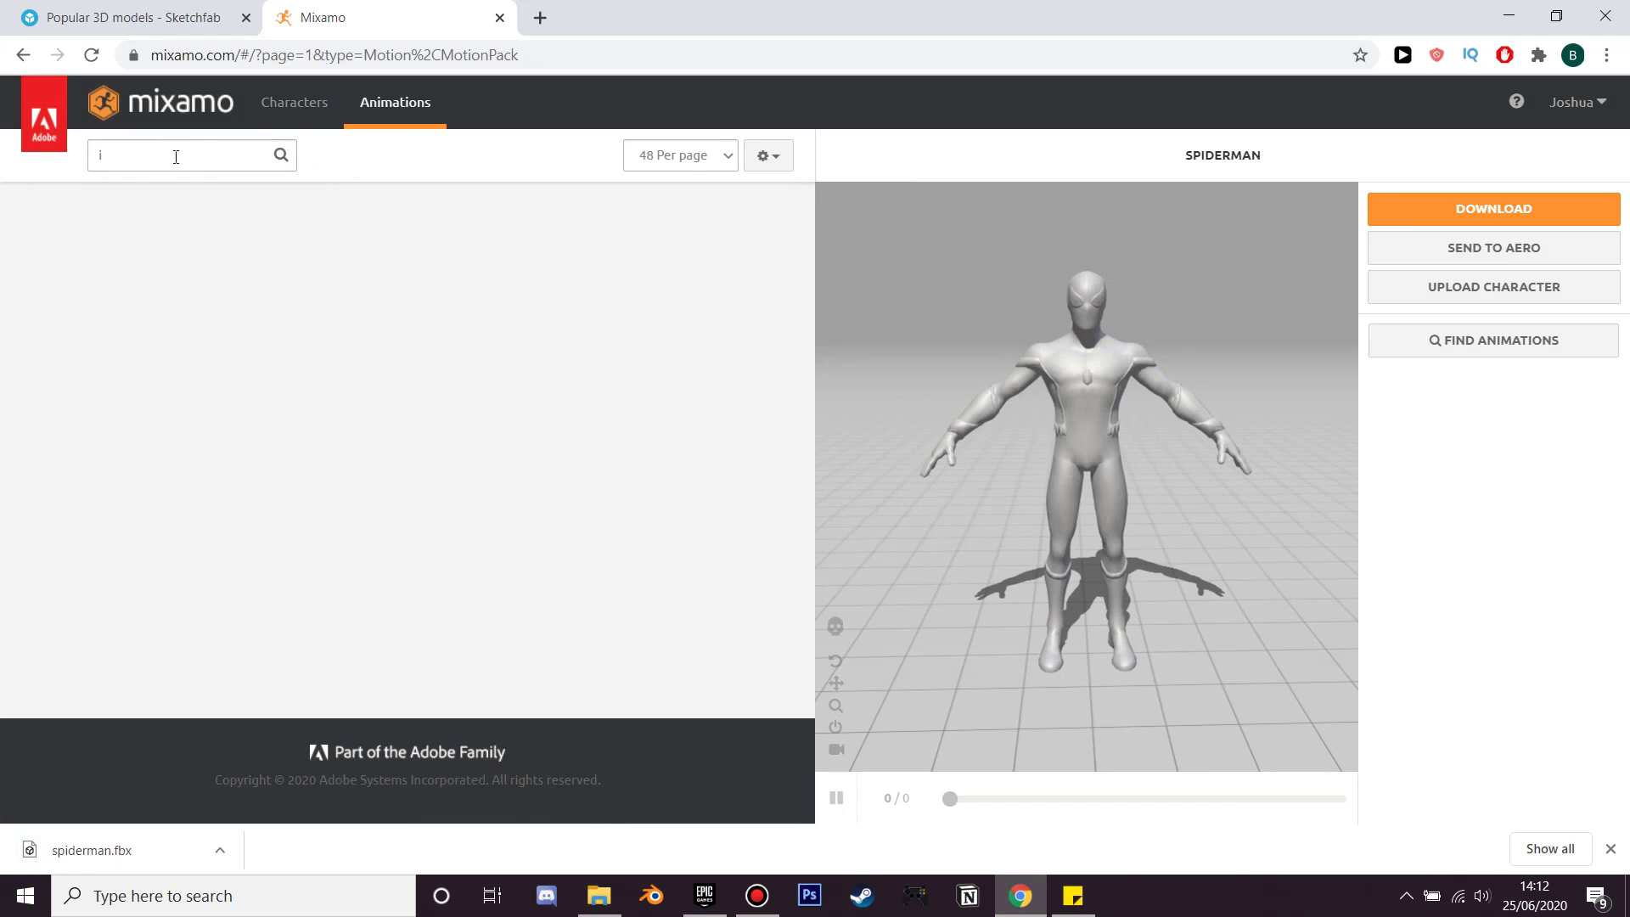
pyautogui.write('dle')
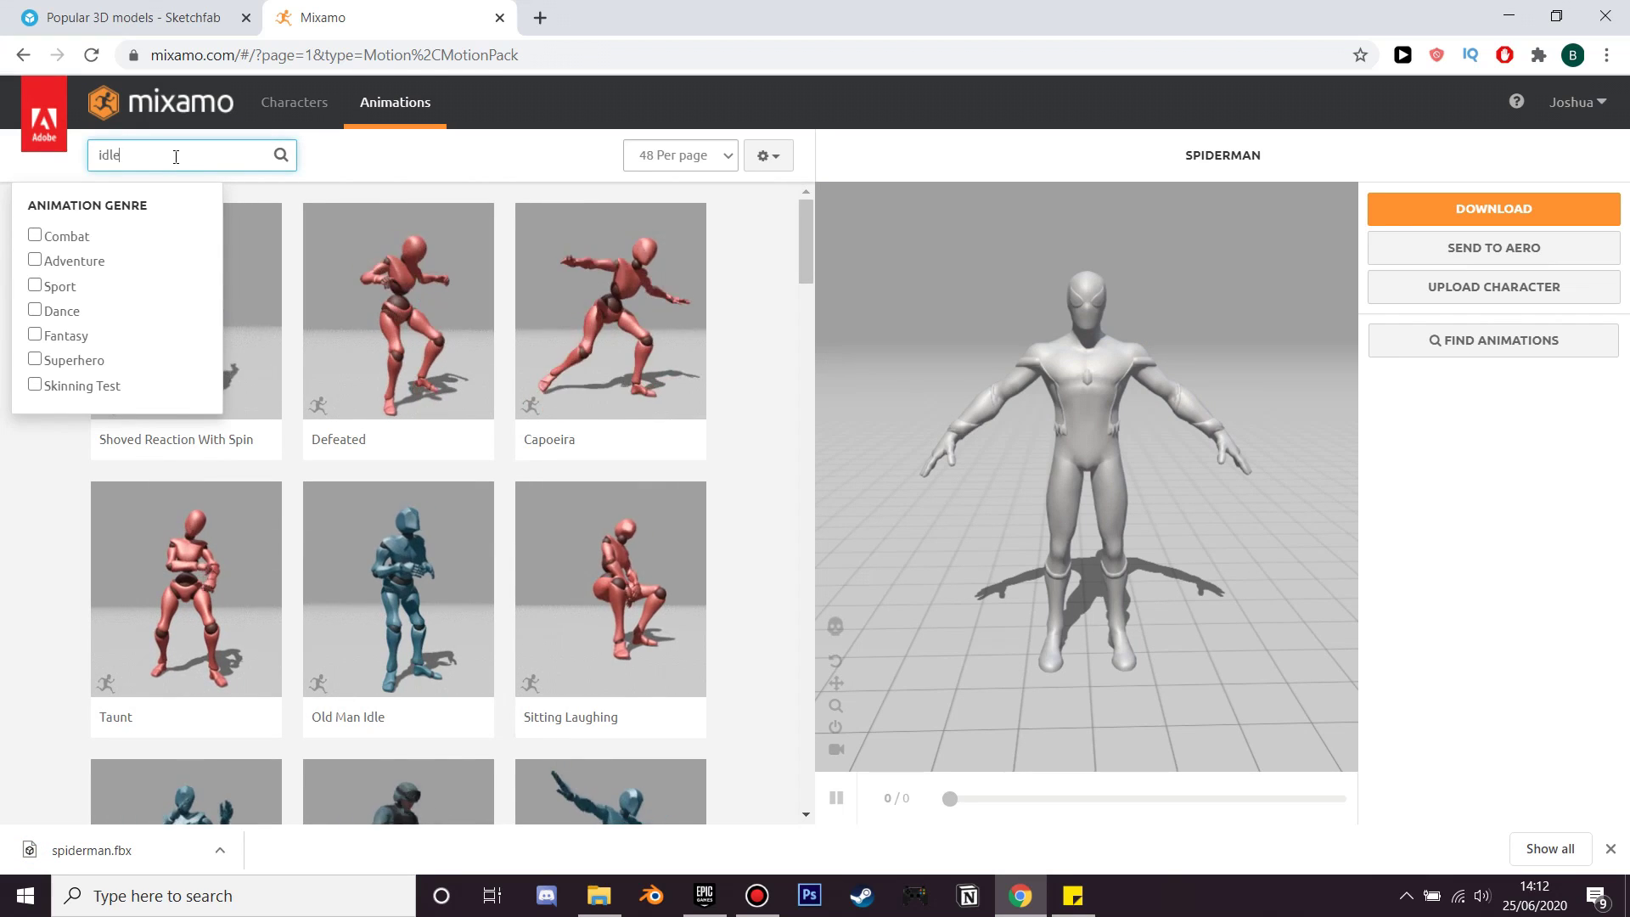
pyautogui.press('Return')
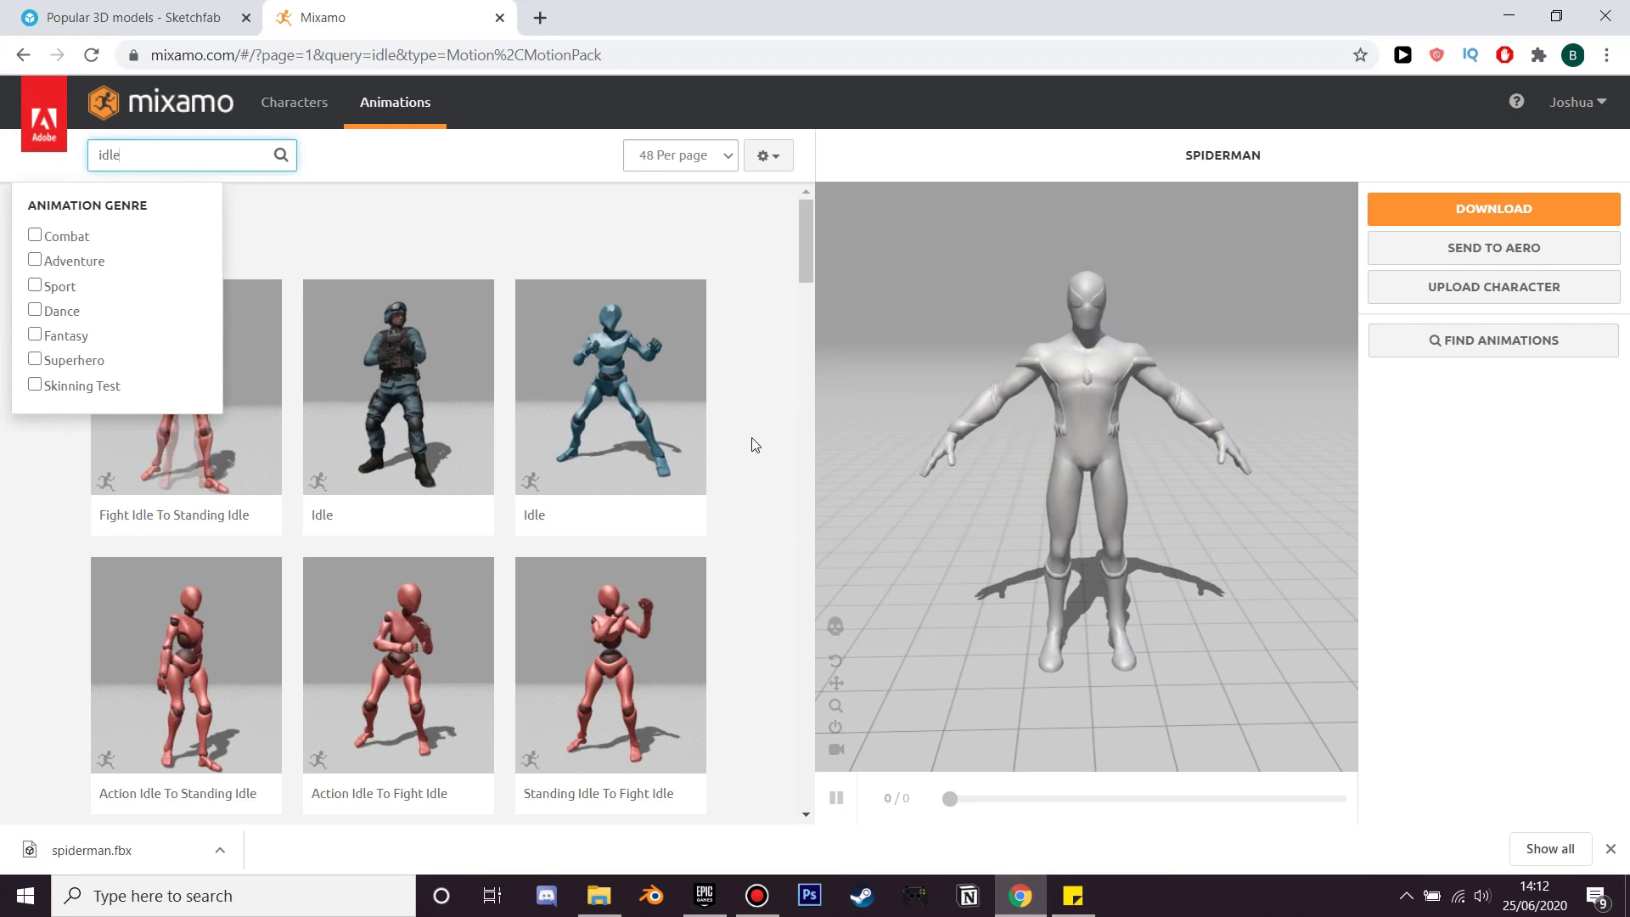
pyautogui.click(763, 429)
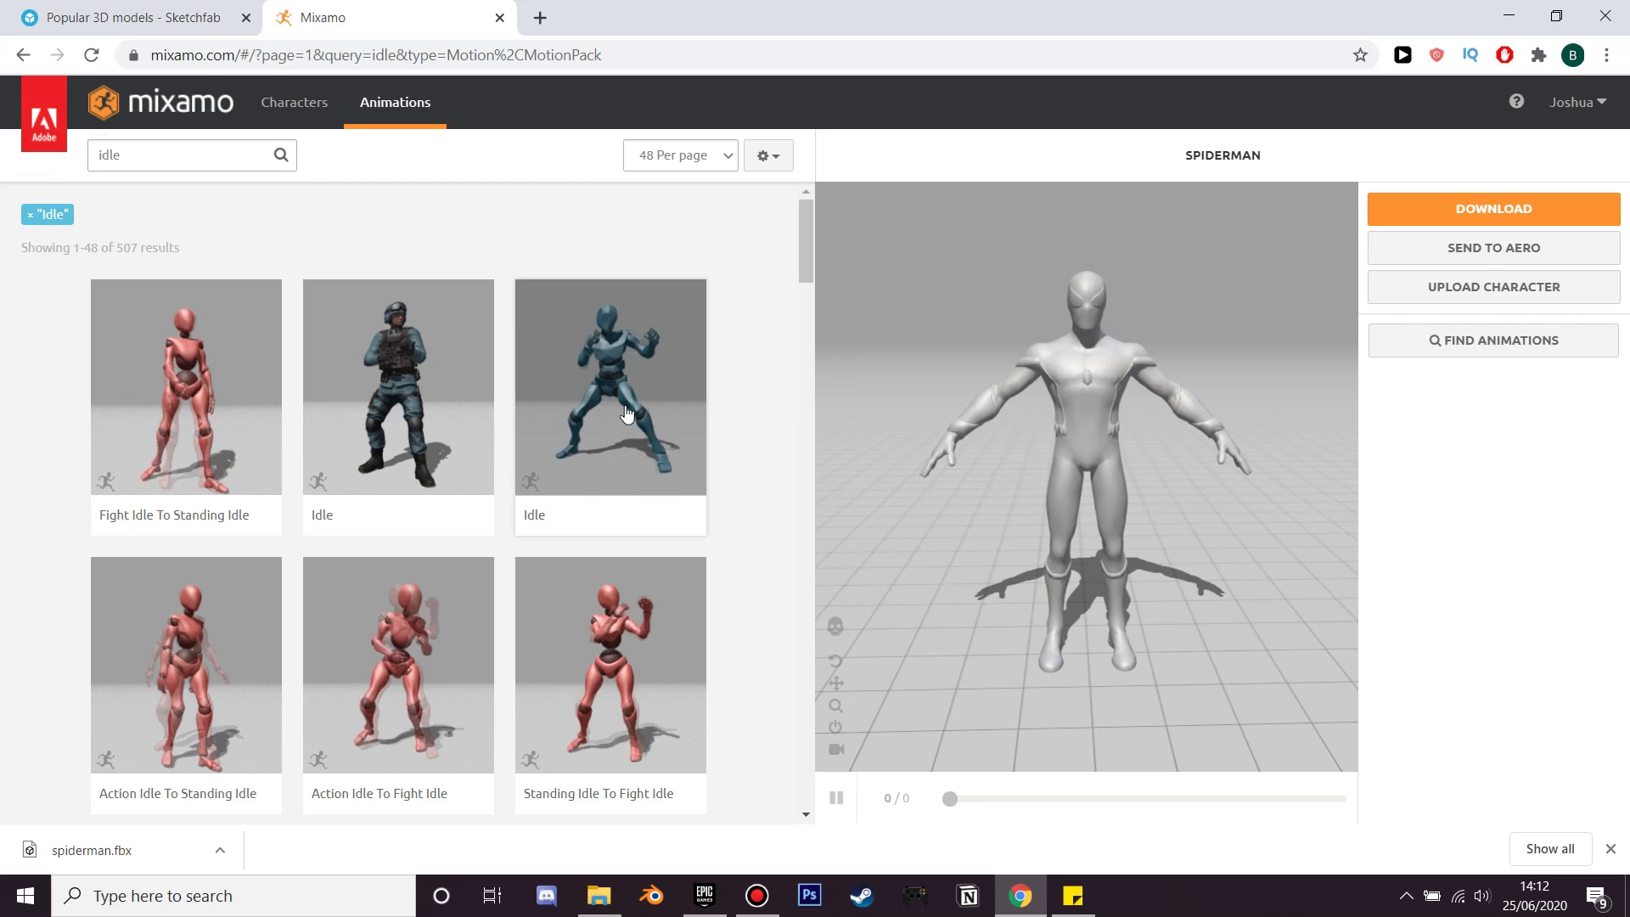
# Step: Preview two different fighting-stance Idle animations on the Spiderman character
pyautogui.click(665, 450)
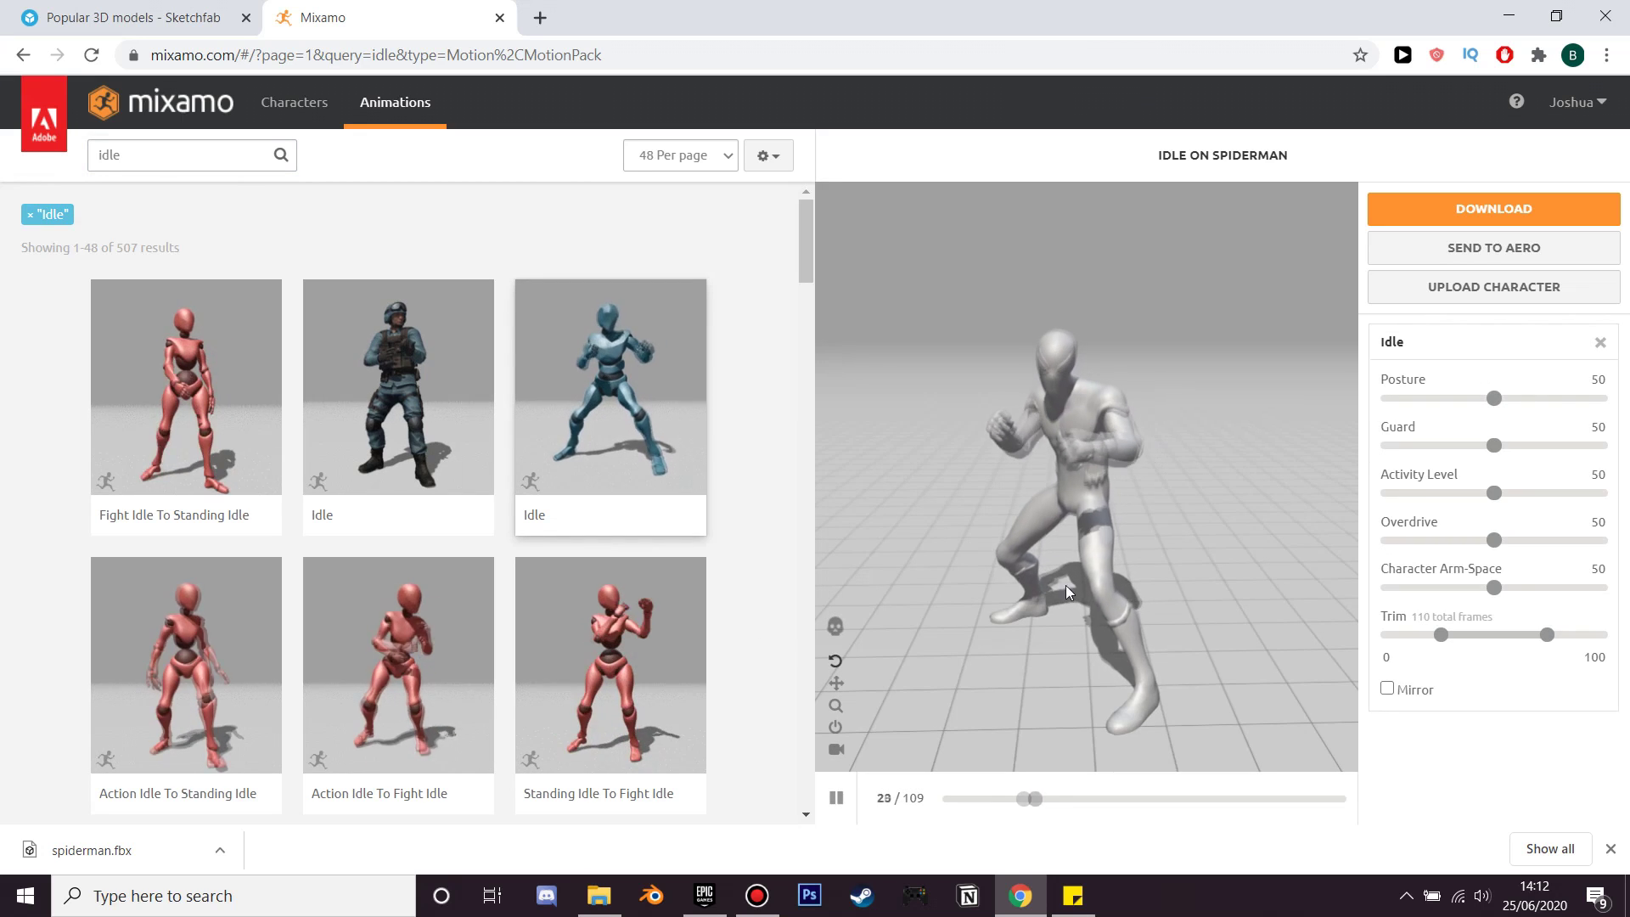
pyautogui.scroll(-5, 390, 636)
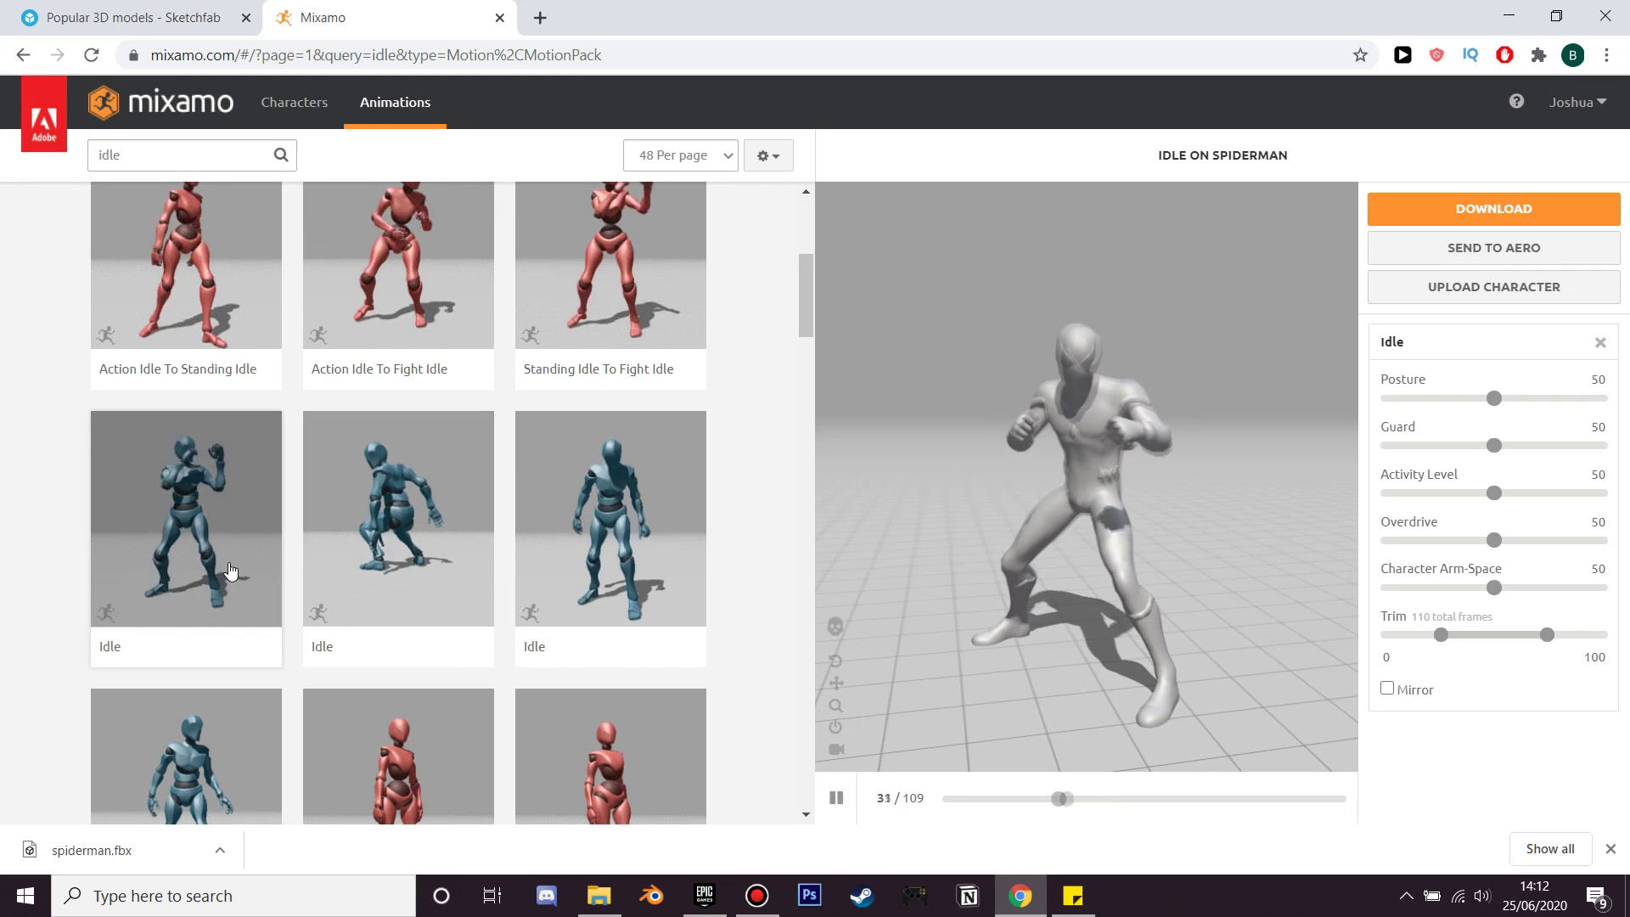
pyautogui.click(227, 572)
pyautogui.scroll(-1, 399, 594)
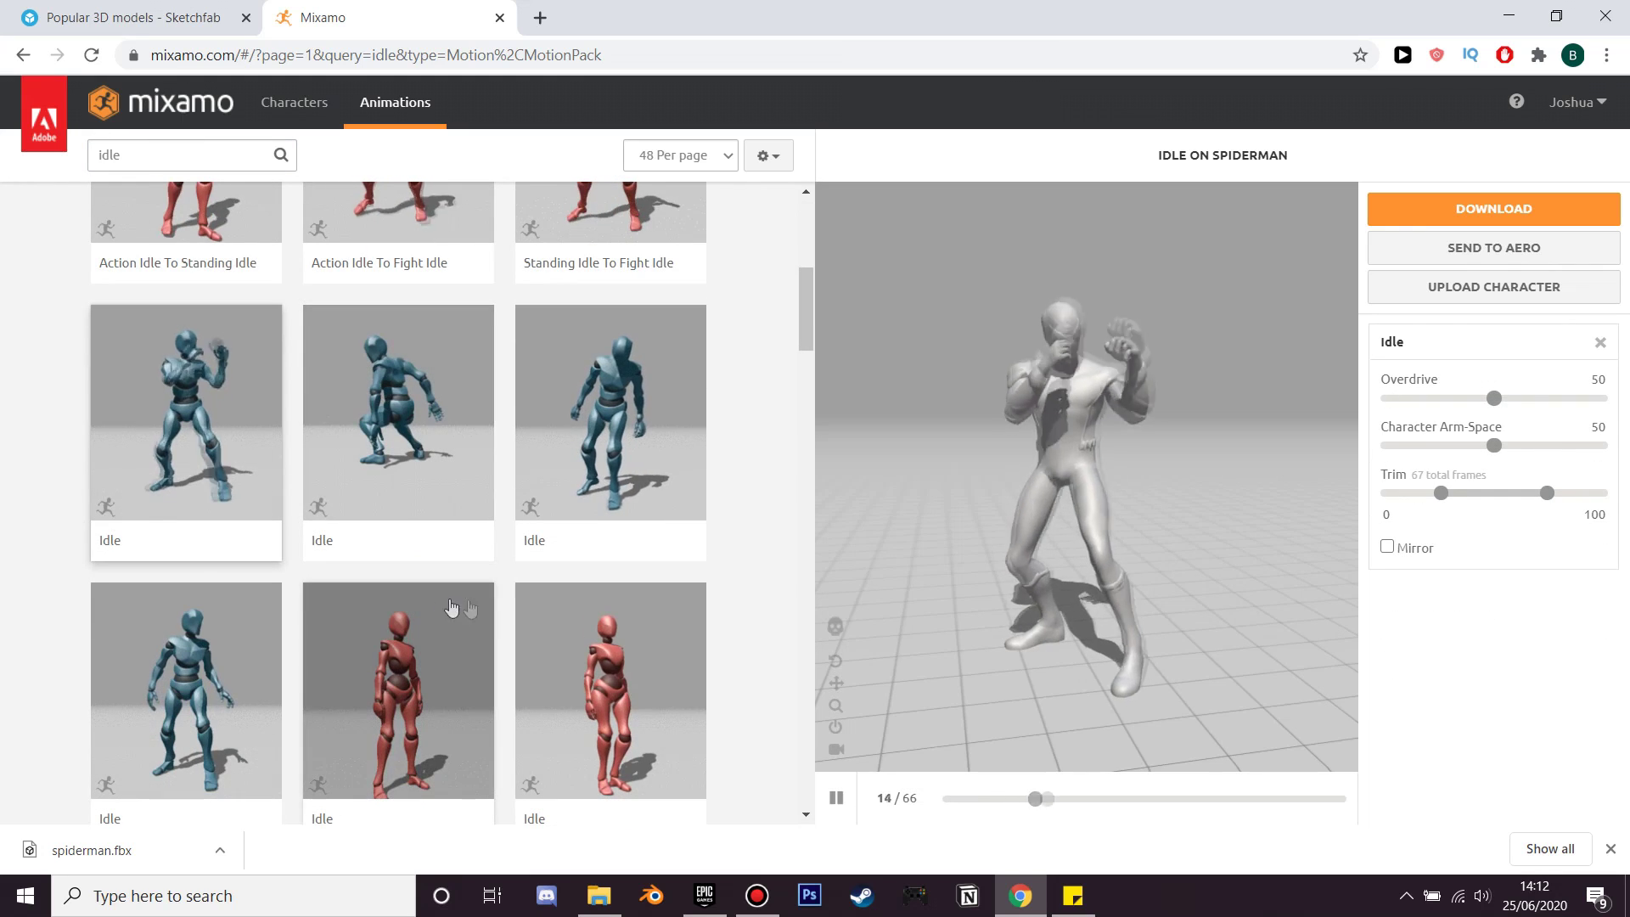
# Step: Apply the relaxed standing Idle animation of the blue figure with lowered arms to Spiderman and download it
pyautogui.scroll(-1, 415, 719)
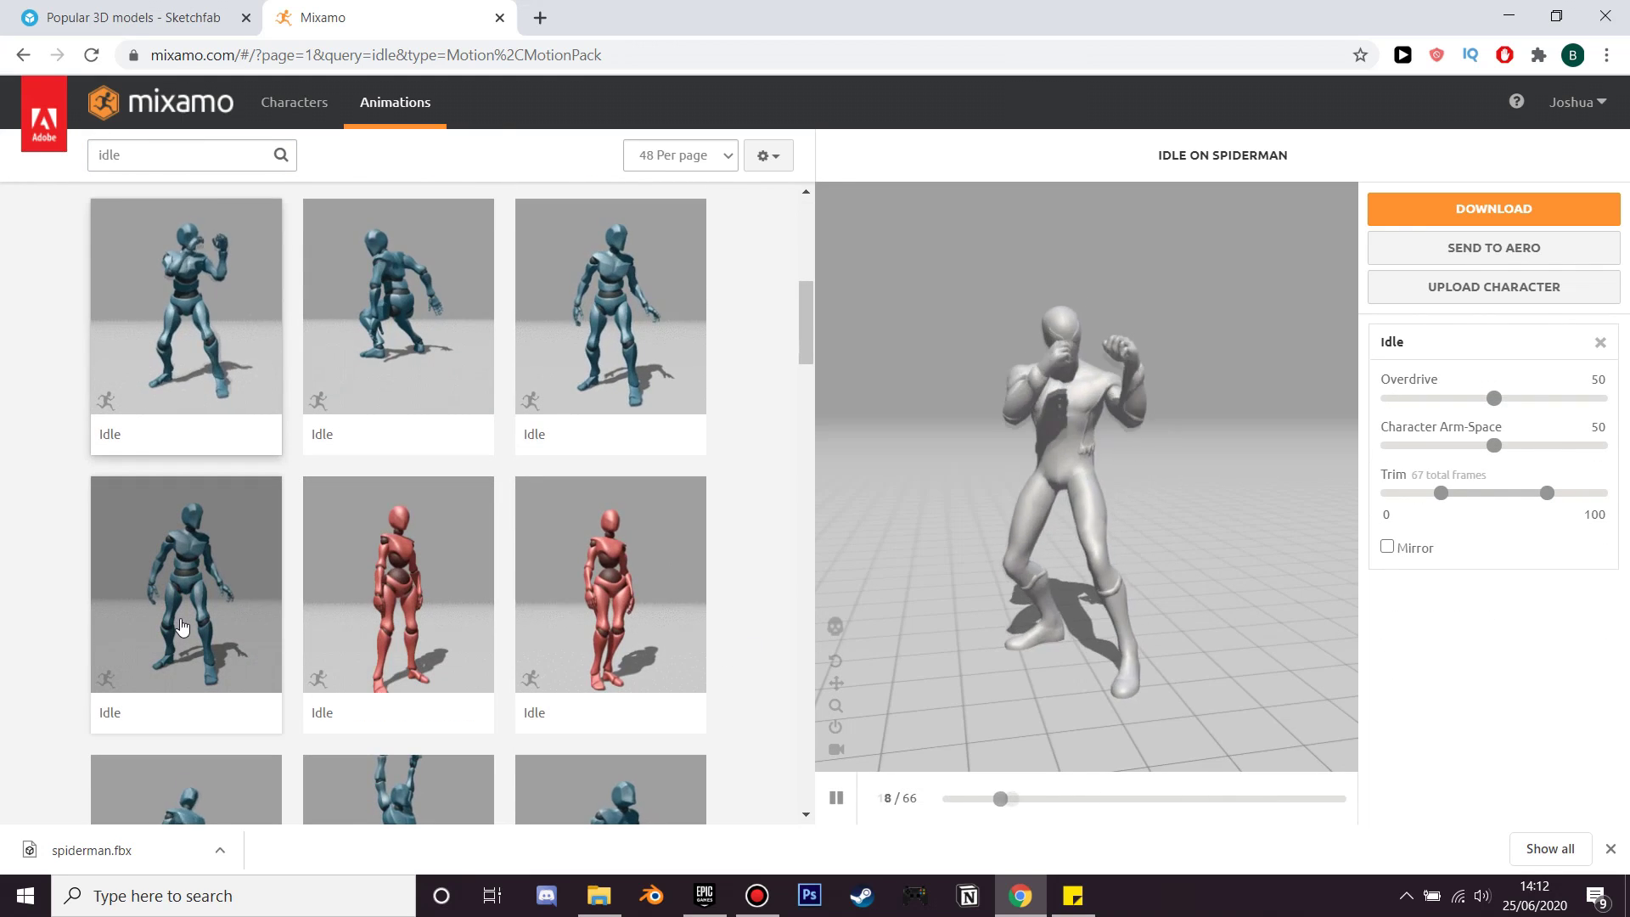
pyautogui.click(601, 618)
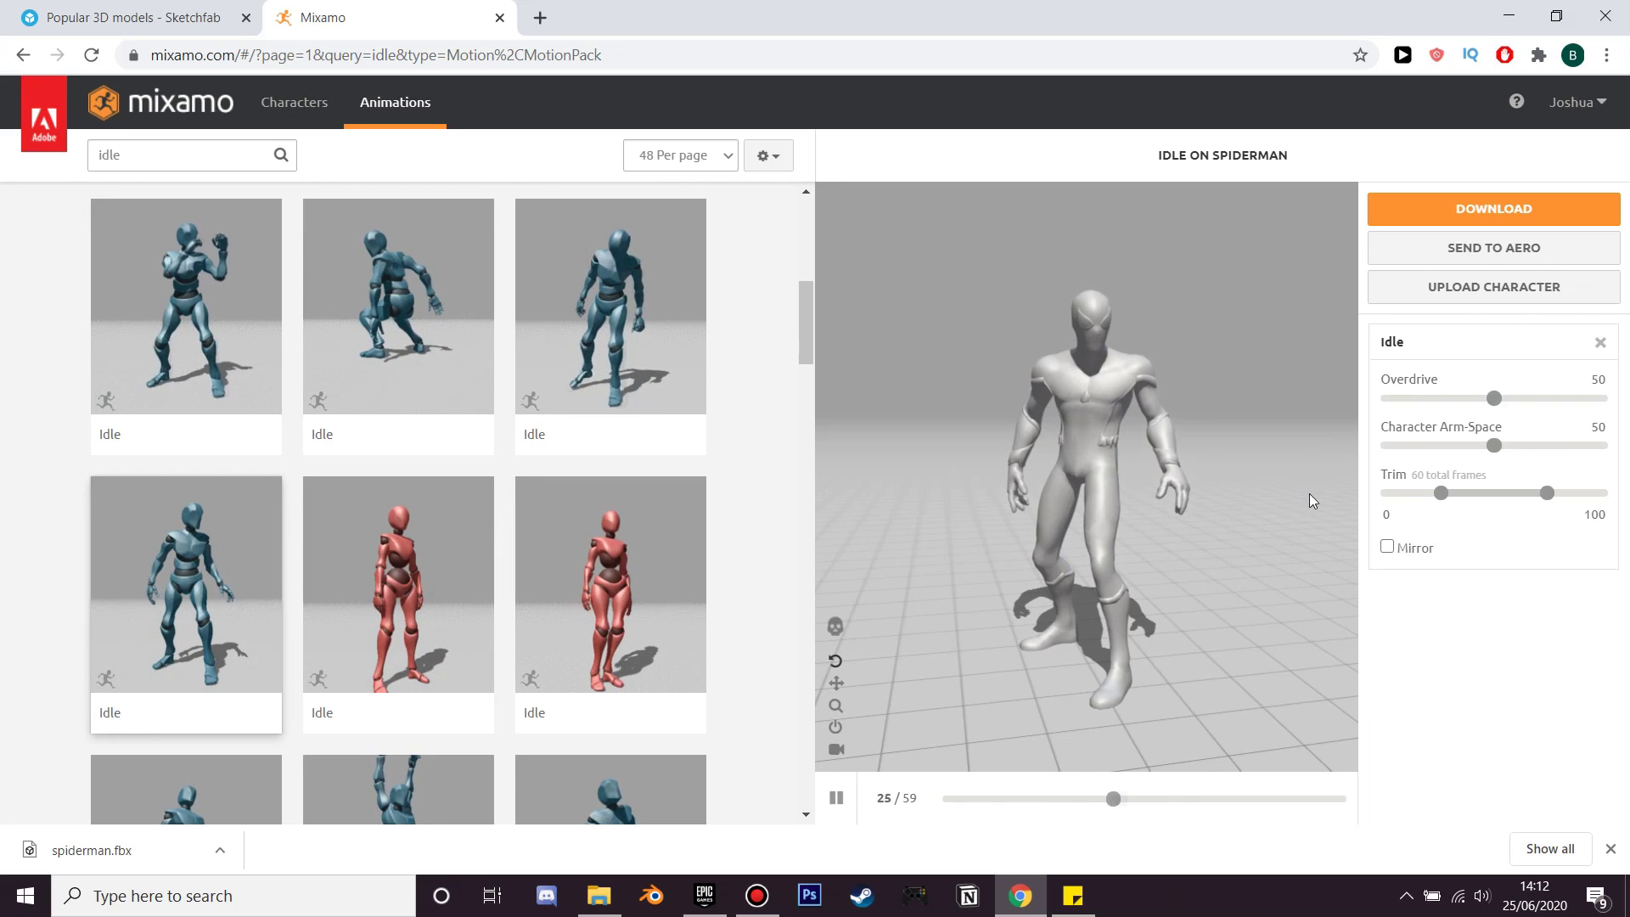
pyautogui.click(1475, 217)
pyautogui.click(1141, 459)
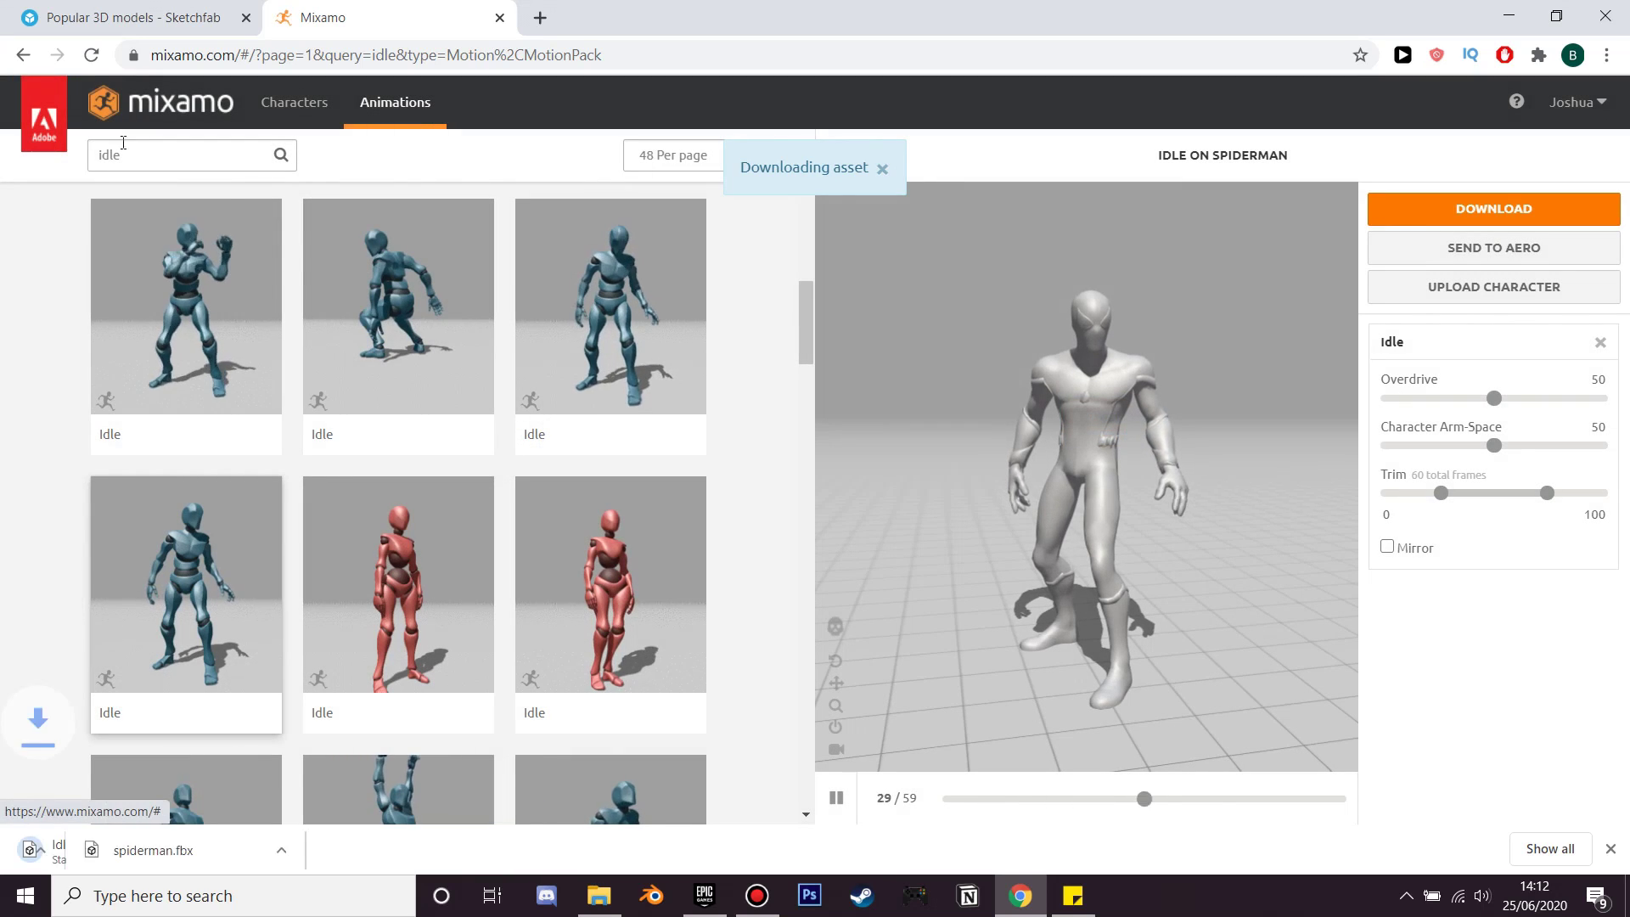
# Step: Search the animation library for "walk" and preview Walking With Shopping Bag on Spiderman
pyautogui.click(143, 161)
pyautogui.write('wa')
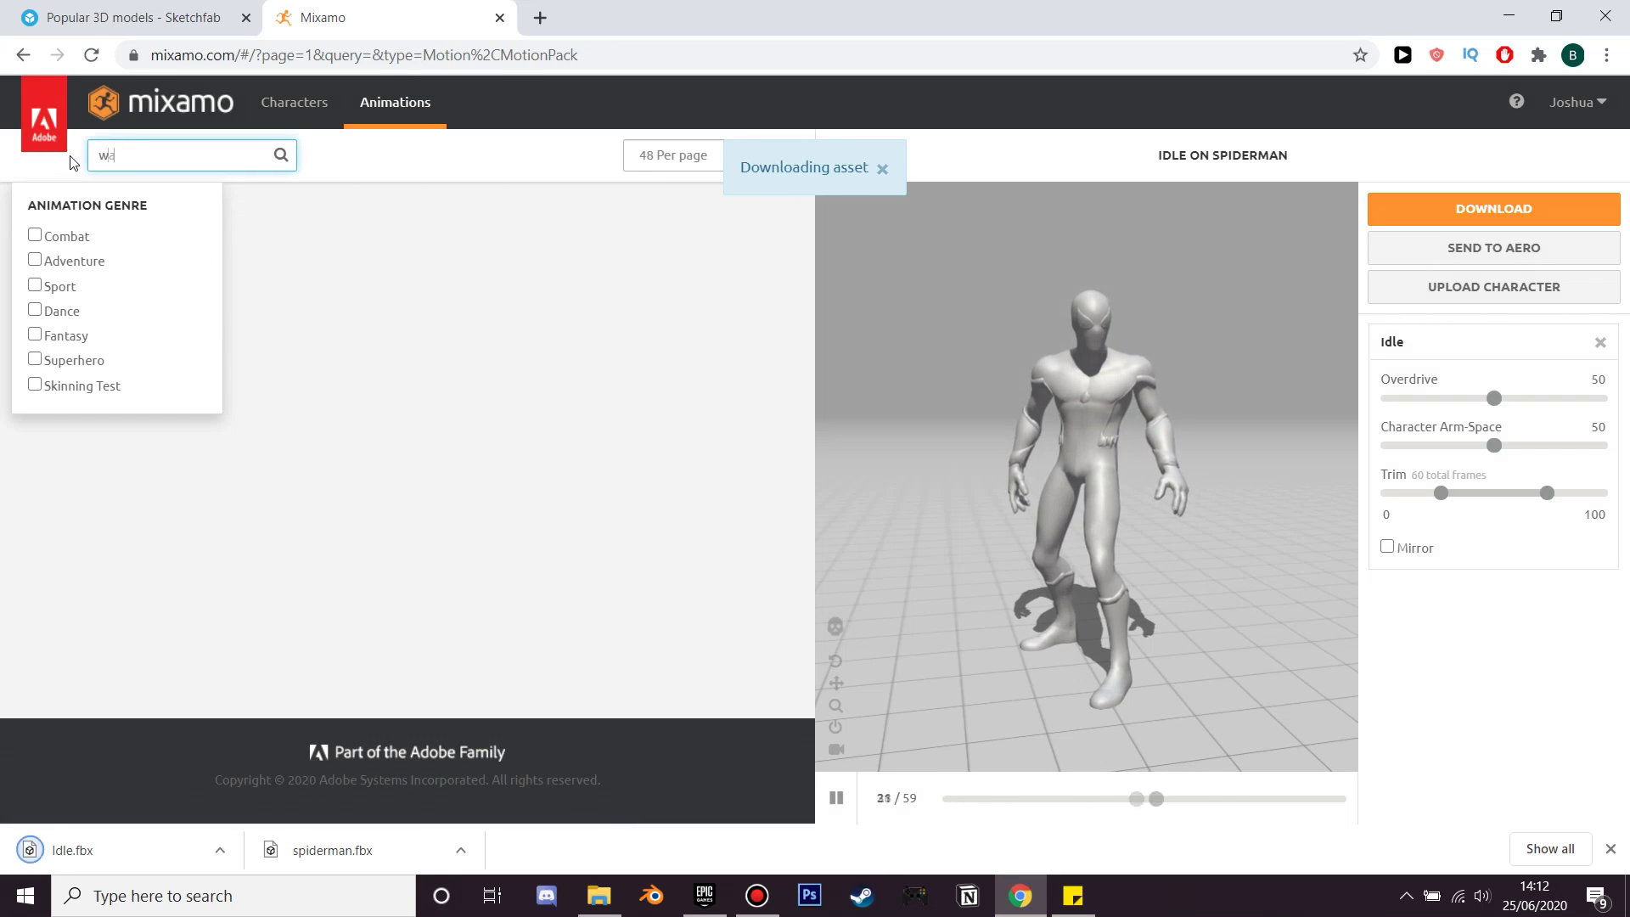
pyautogui.write('lk')
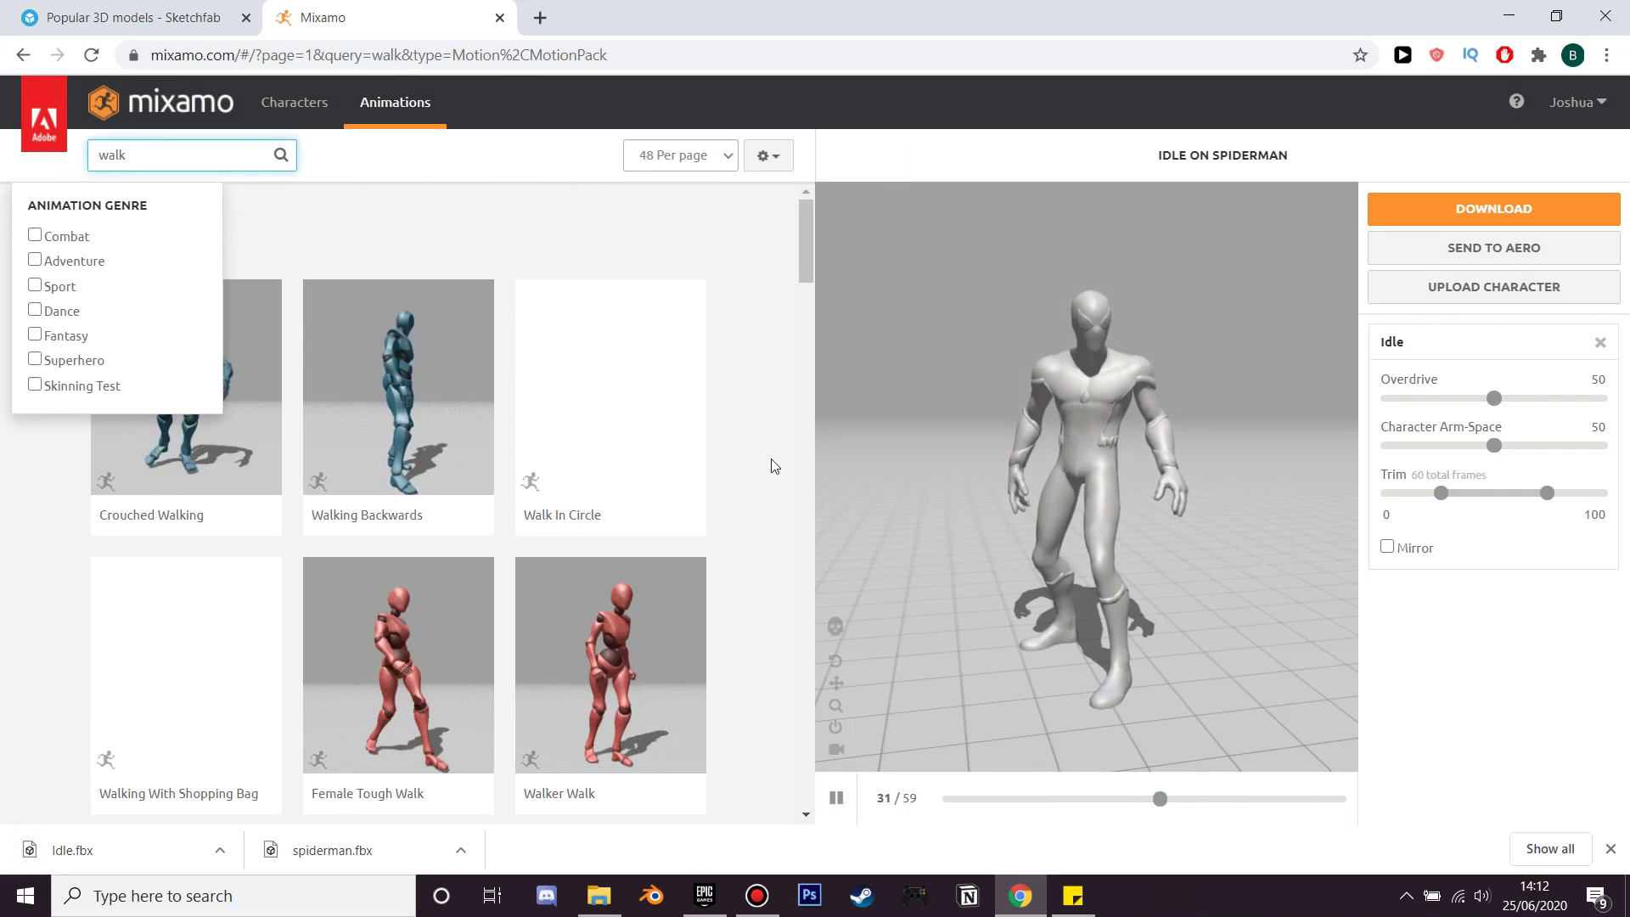
pyautogui.click(186, 645)
# Step: Apply the blue figure's plain Walking animation to Spiderman with In Place enabled and download it
pyautogui.scroll(-5, 515, 600)
pyautogui.scroll(-5, 515, 601)
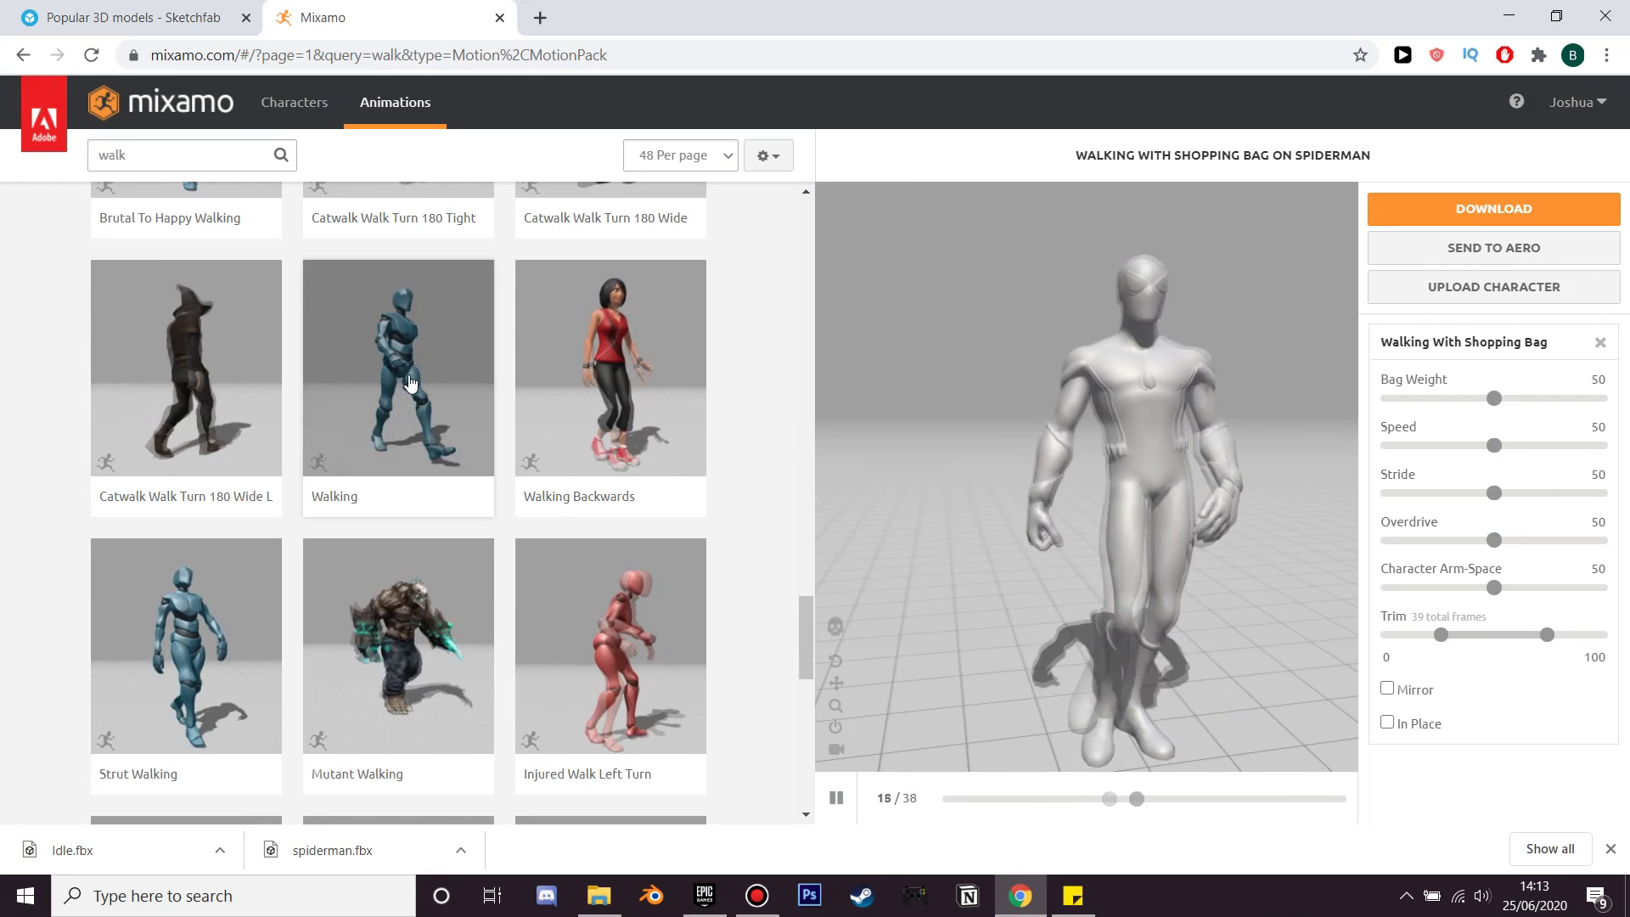
pyautogui.click(407, 386)
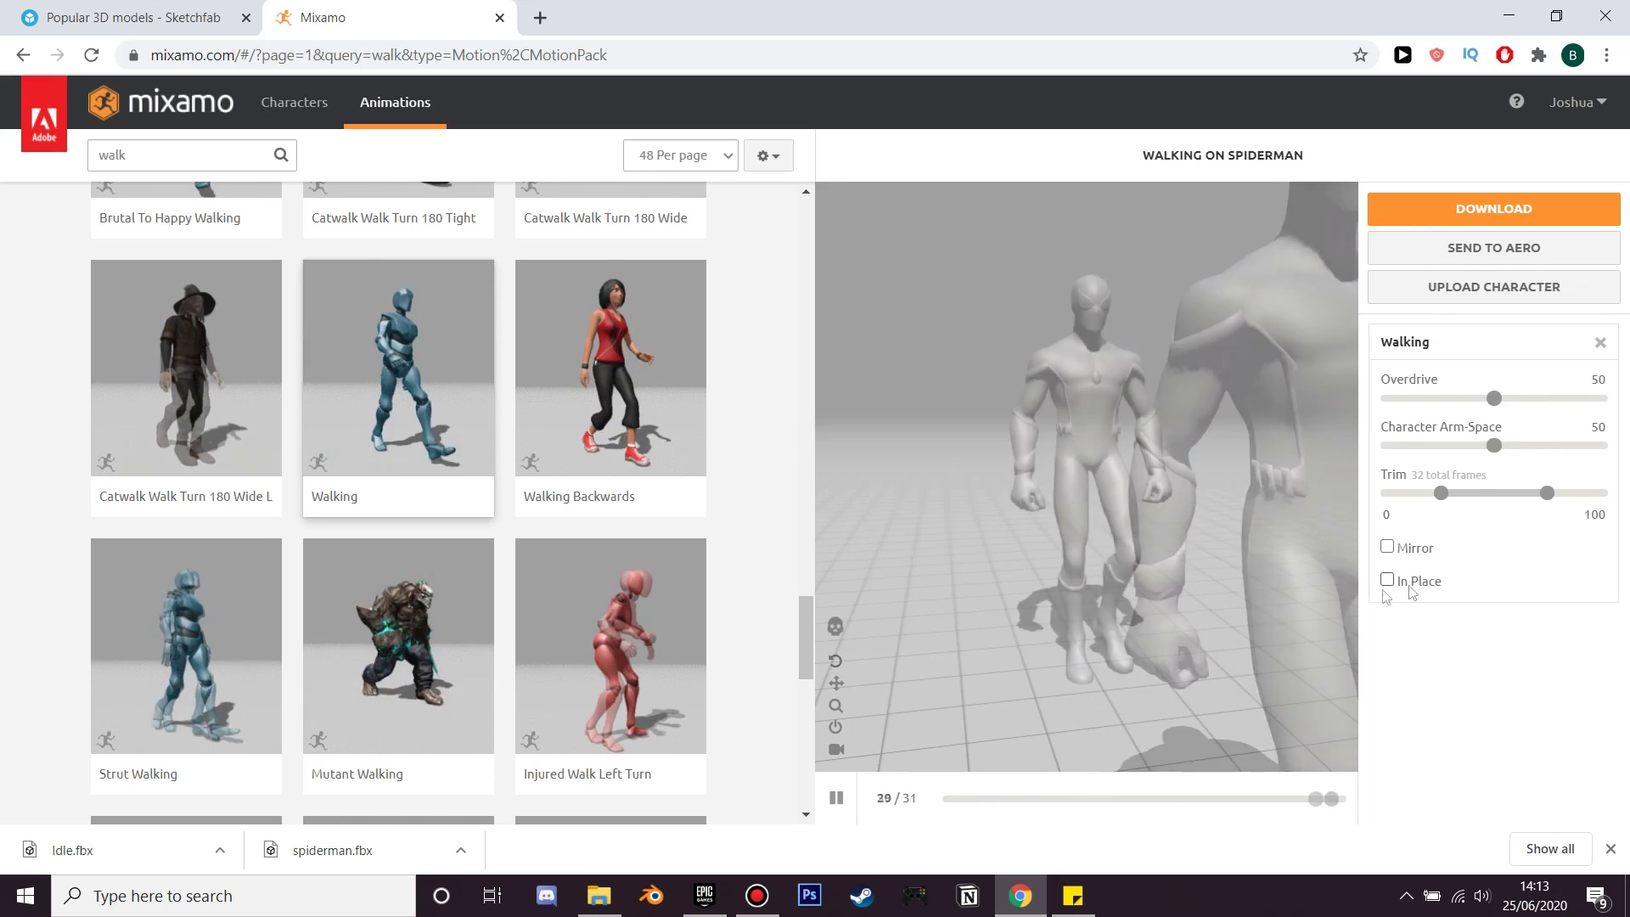
pyautogui.click(1416, 584)
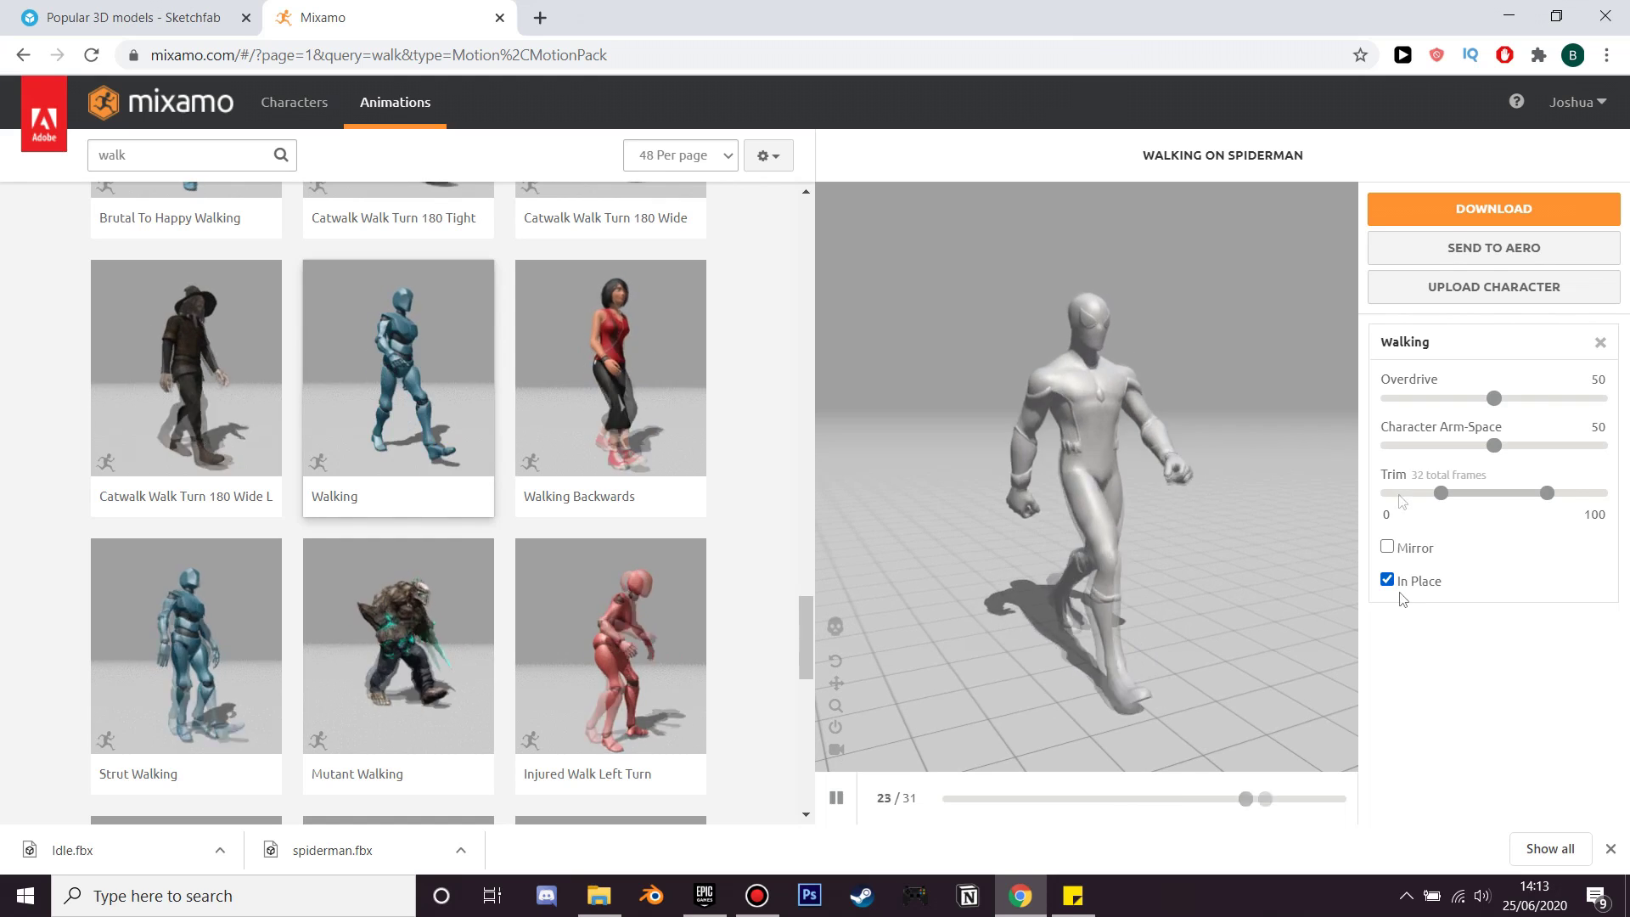
pyautogui.click(1515, 203)
pyautogui.click(1099, 452)
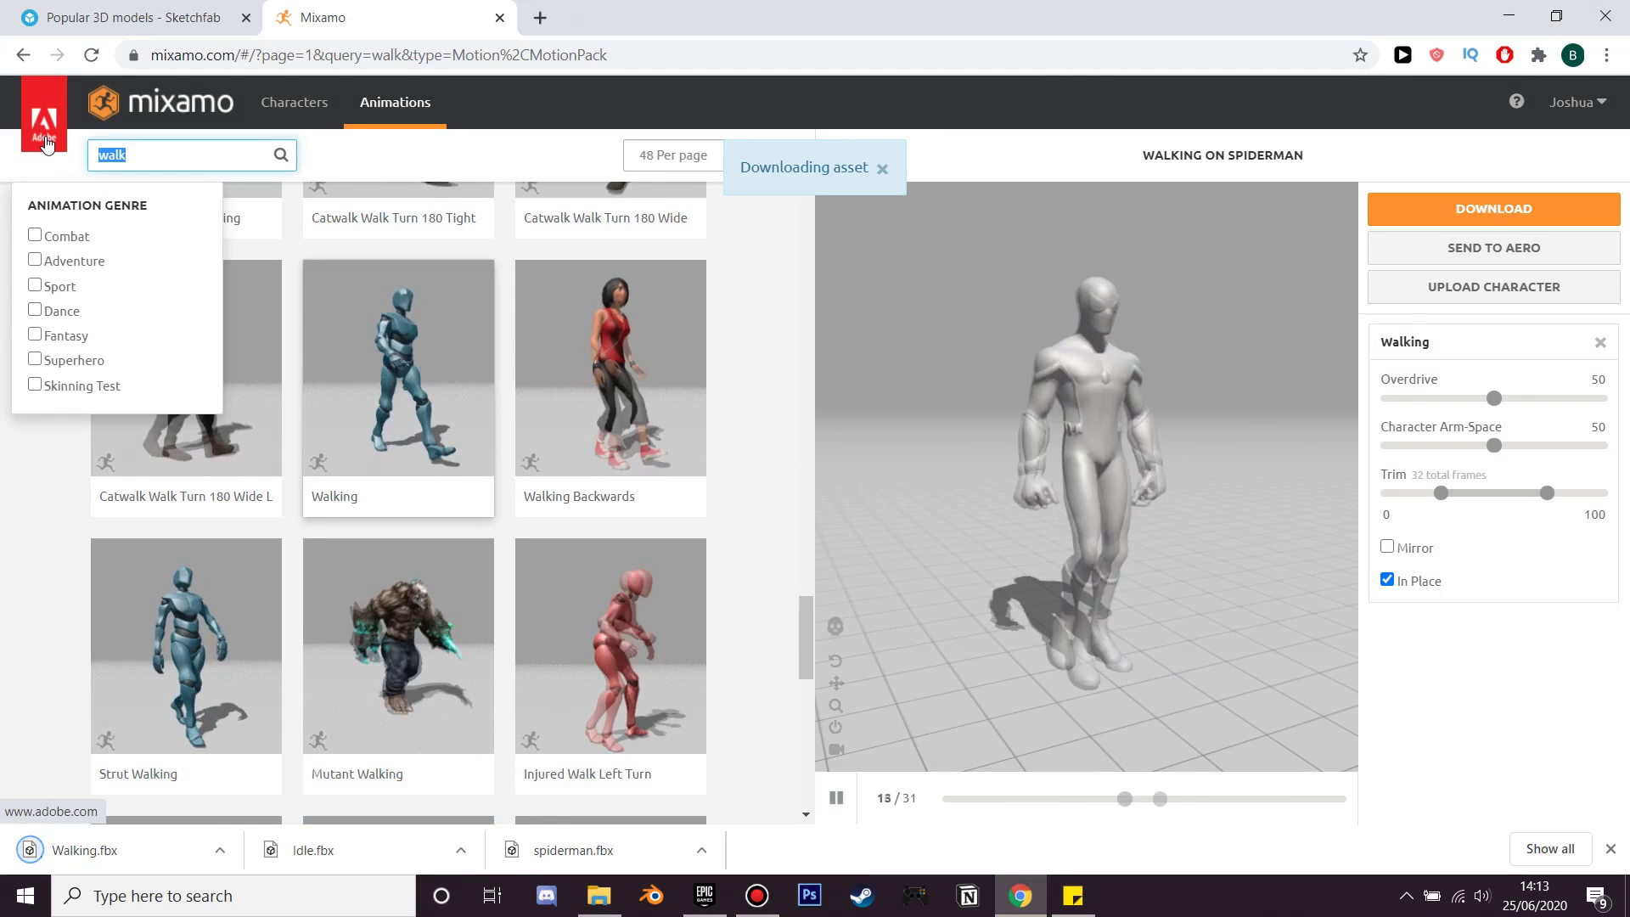
# Step: Search for "run" and download the upright blue figure's Running animation on Spiderman with In Place enabled
pyautogui.write('run')
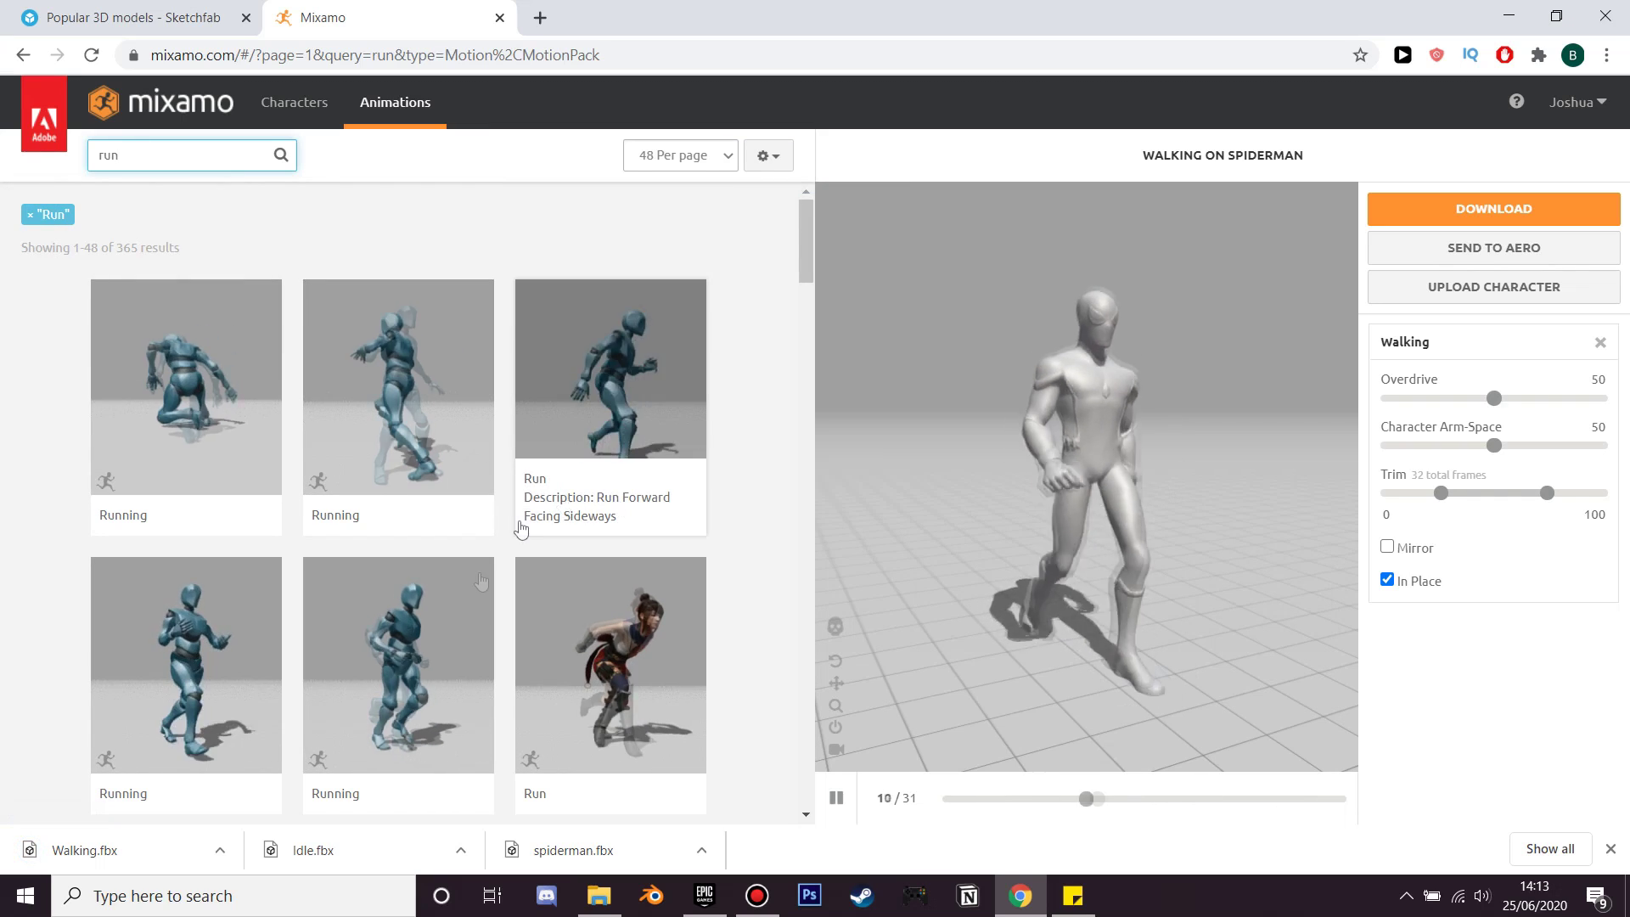
pyautogui.click(383, 660)
pyautogui.click(1400, 582)
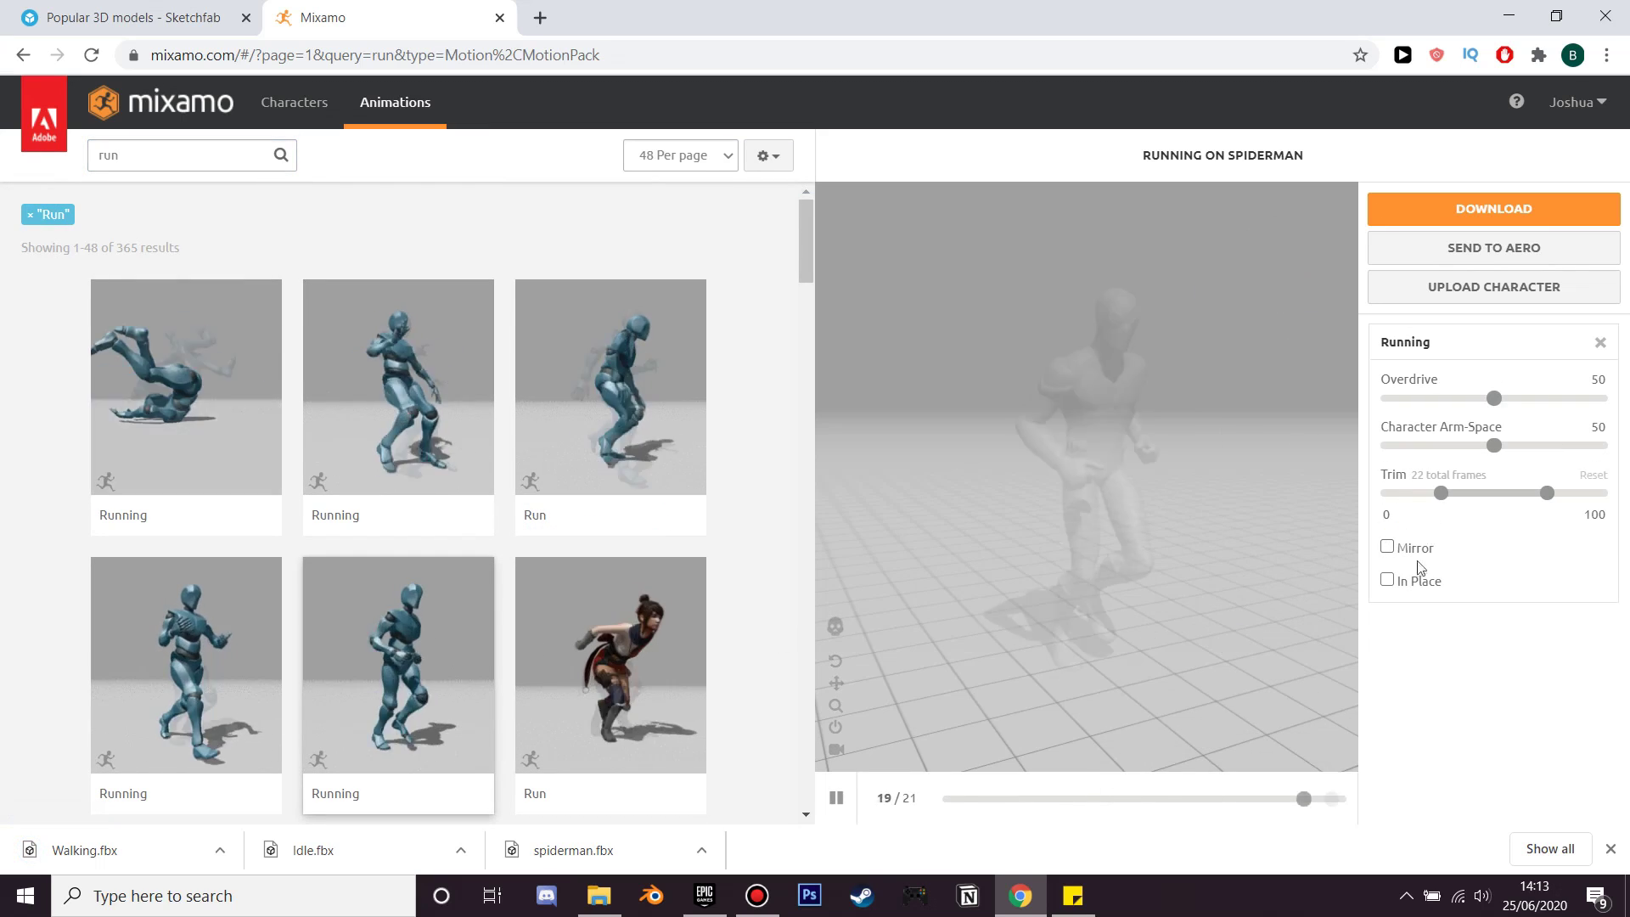
pyautogui.click(1402, 584)
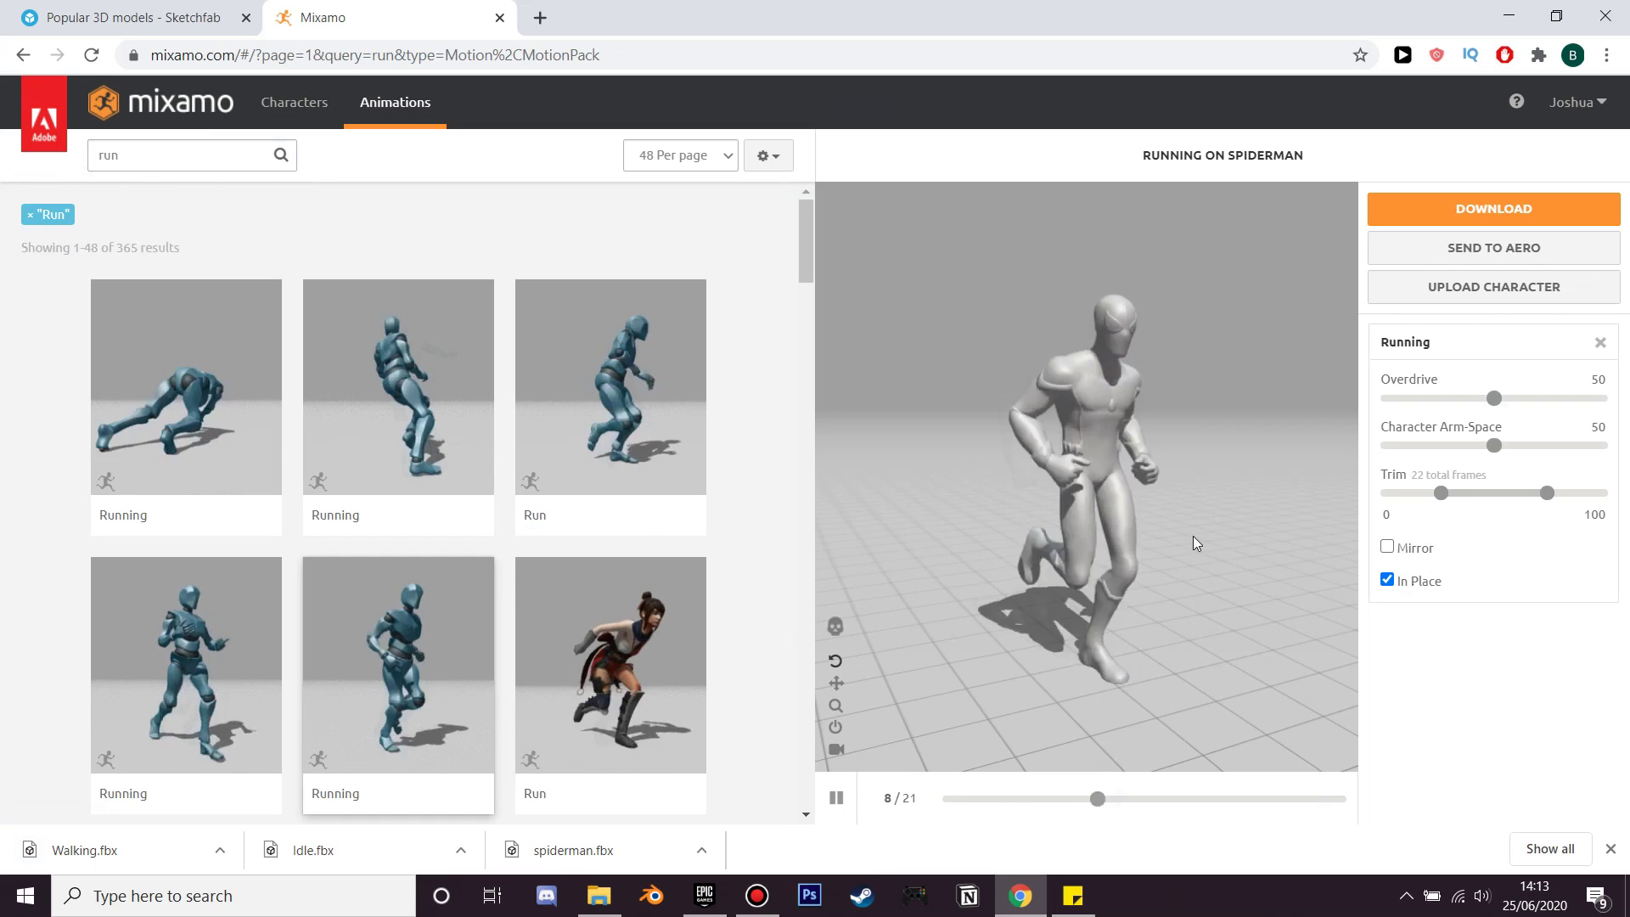
pyautogui.click(1452, 212)
pyautogui.click(1147, 452)
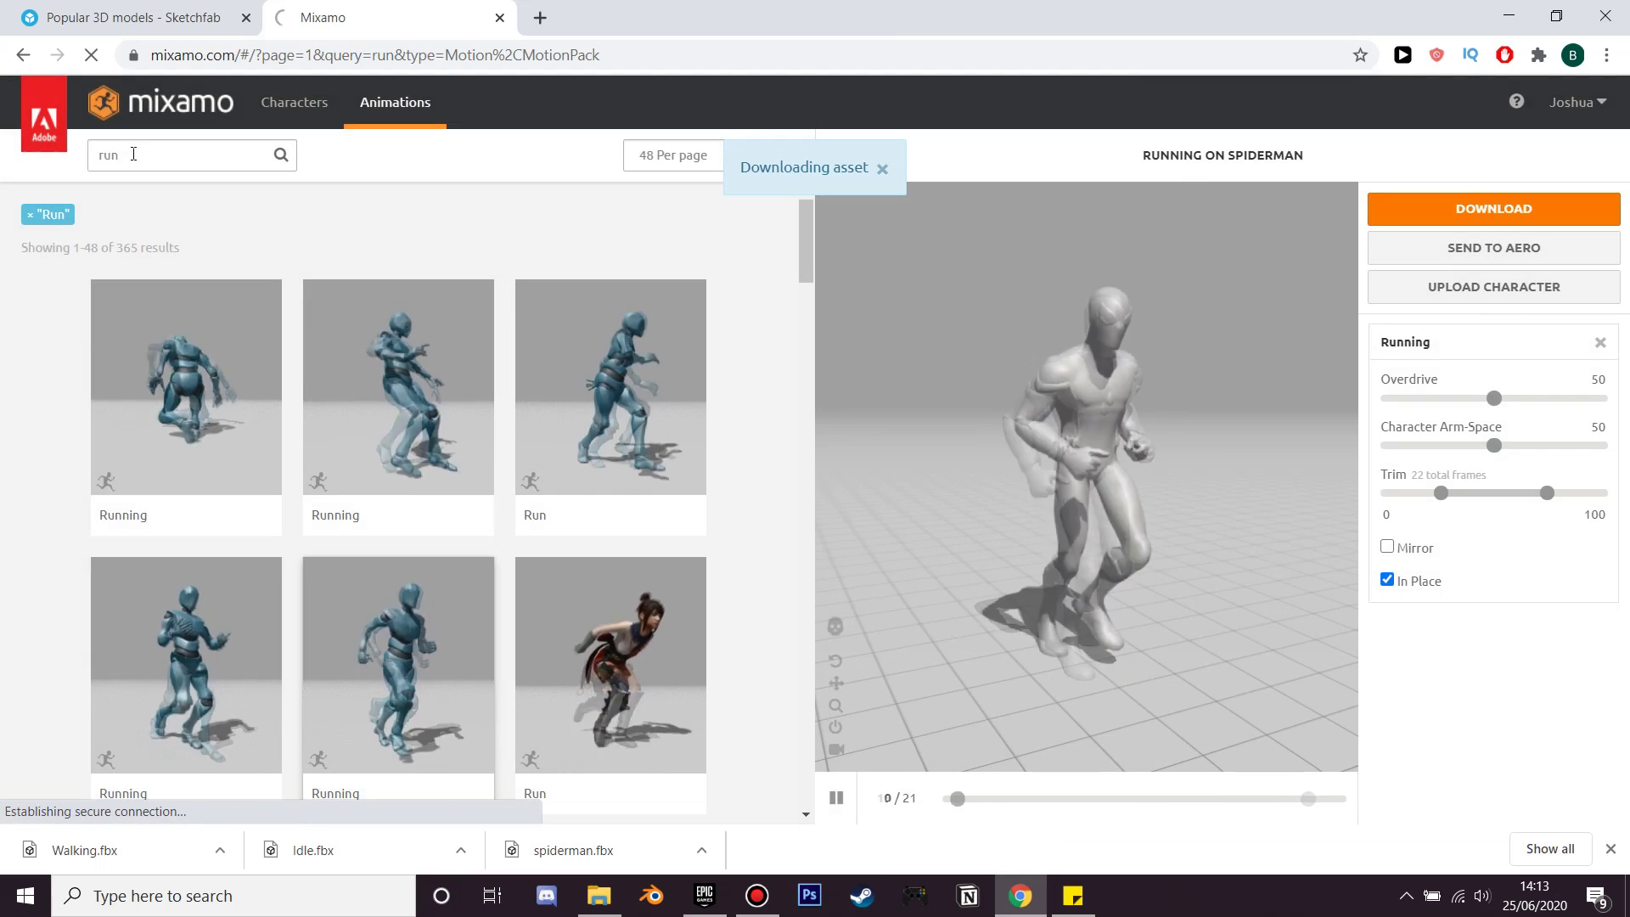
# Step: Search for "jump" and download the blue figure's Jumping Up animation applied to Spiderman
pyautogui.click(135, 156)
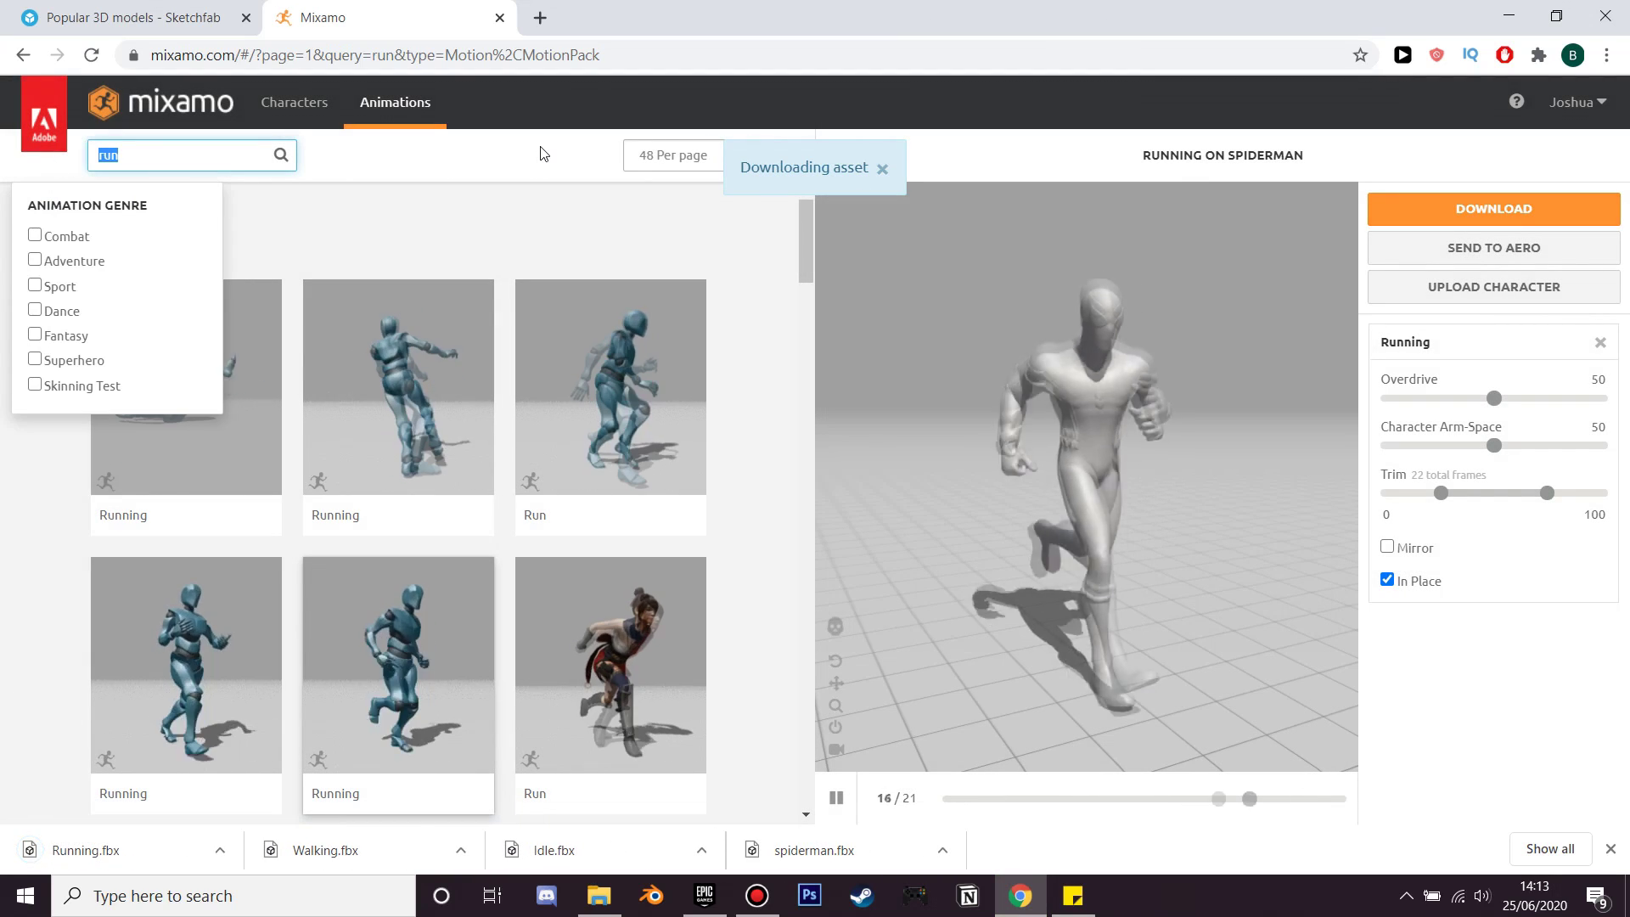
pyautogui.write('jump')
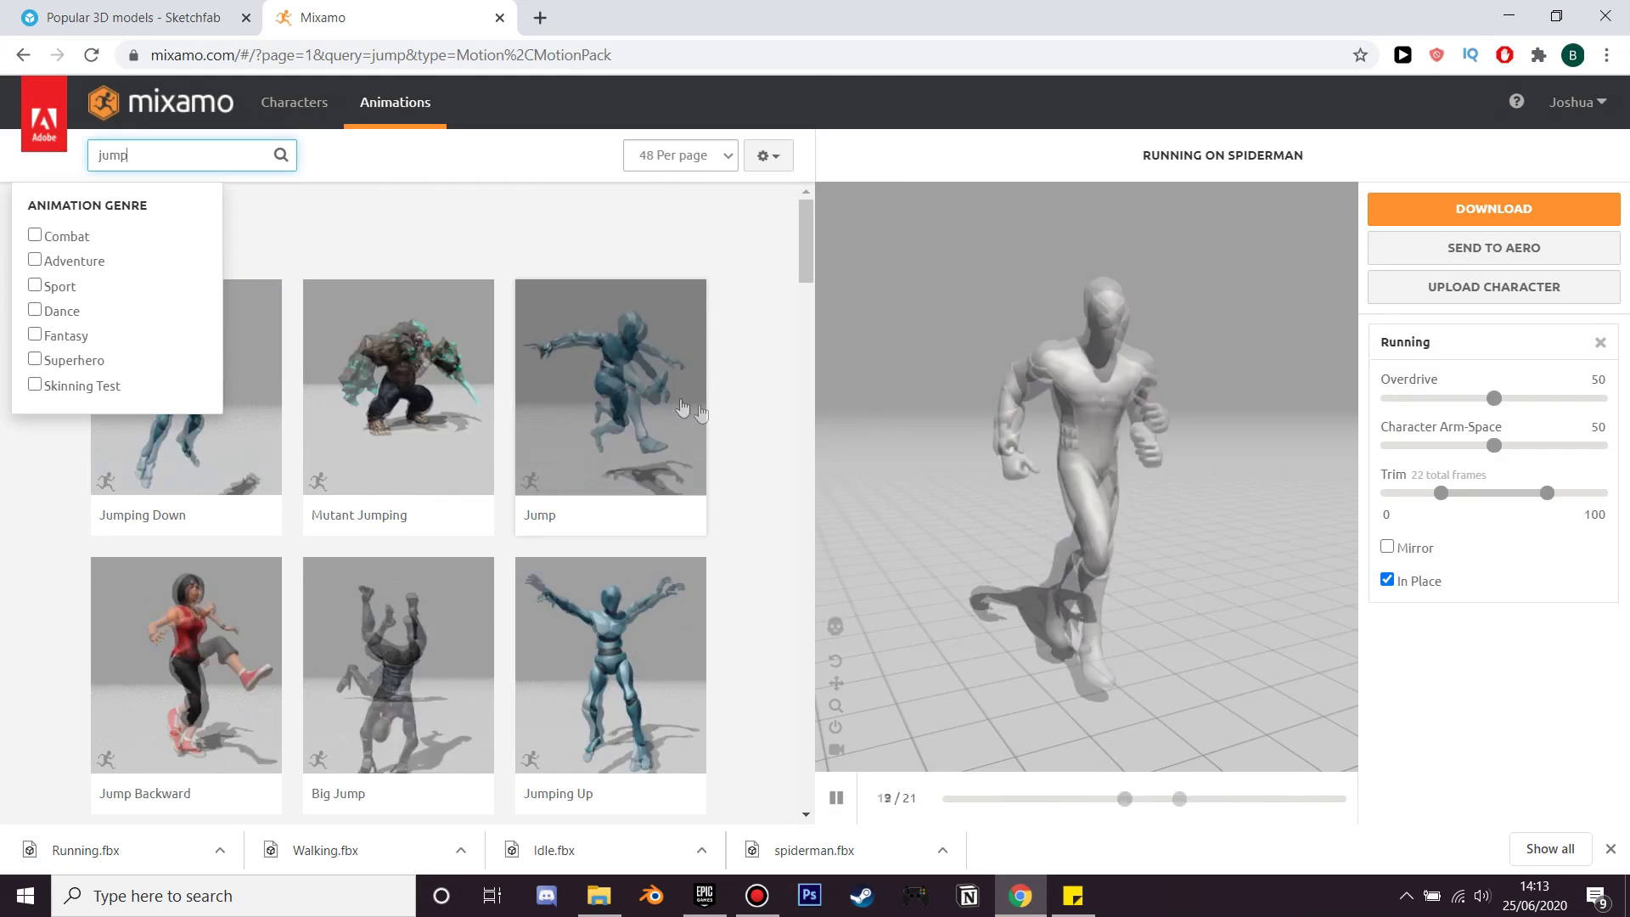
pyautogui.scroll(-9, 187, 465)
pyautogui.click(187, 465)
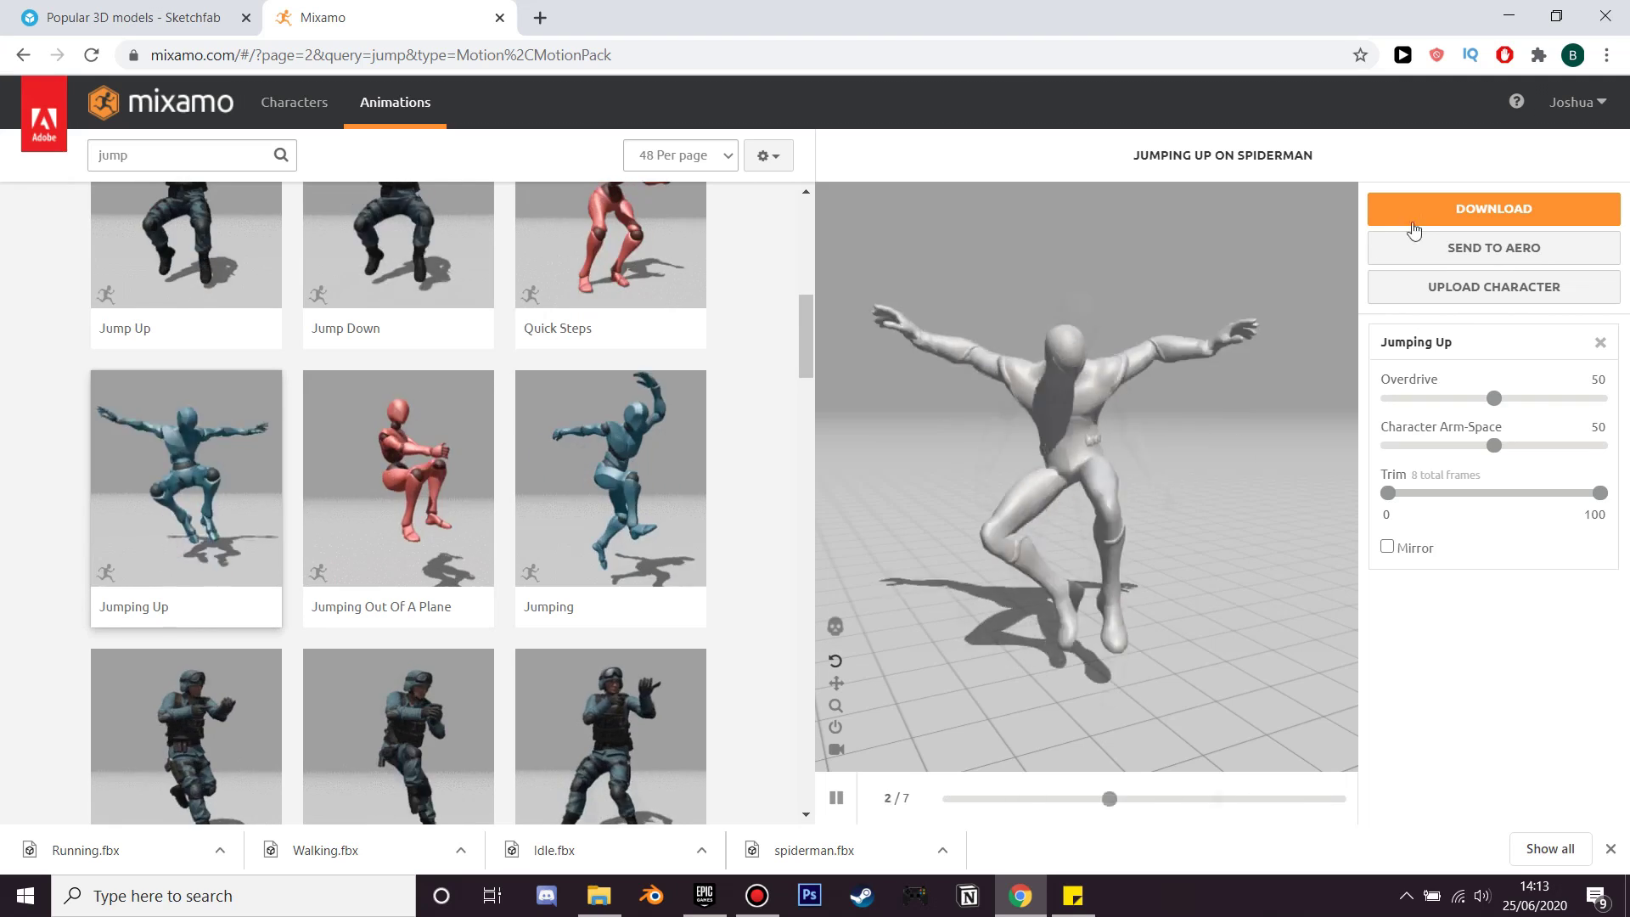
pyautogui.click(1423, 221)
pyautogui.click(1108, 447)
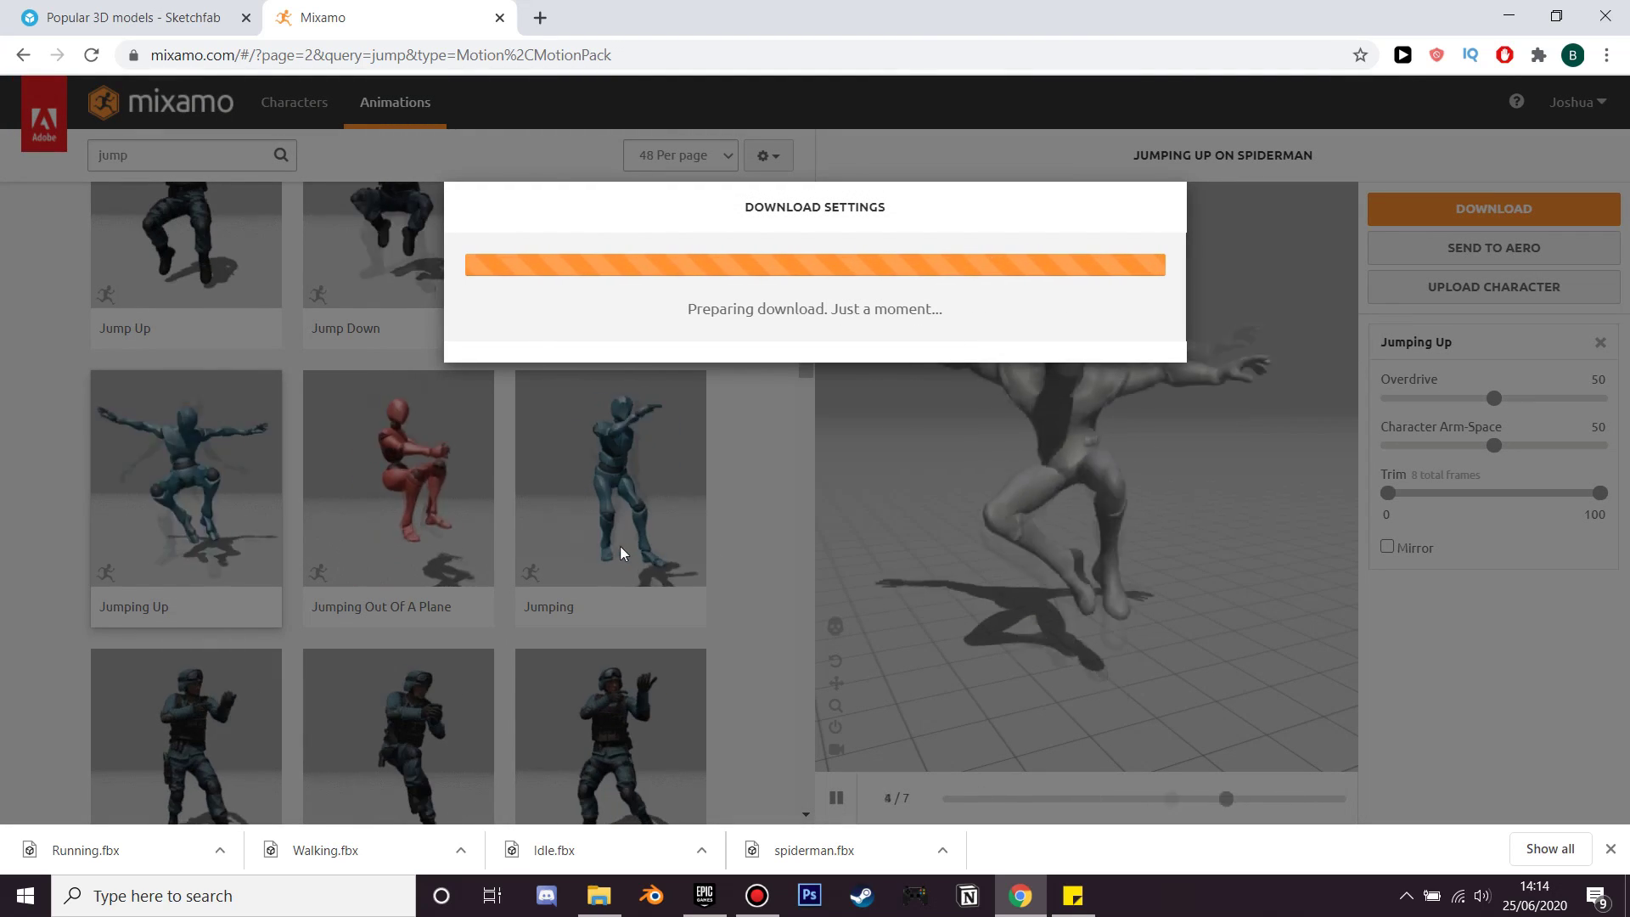
# Step: Find the archer's Fall A Loop animation in the jump results, apply it to Spiderman and download it
pyautogui.scroll(-5, 619, 551)
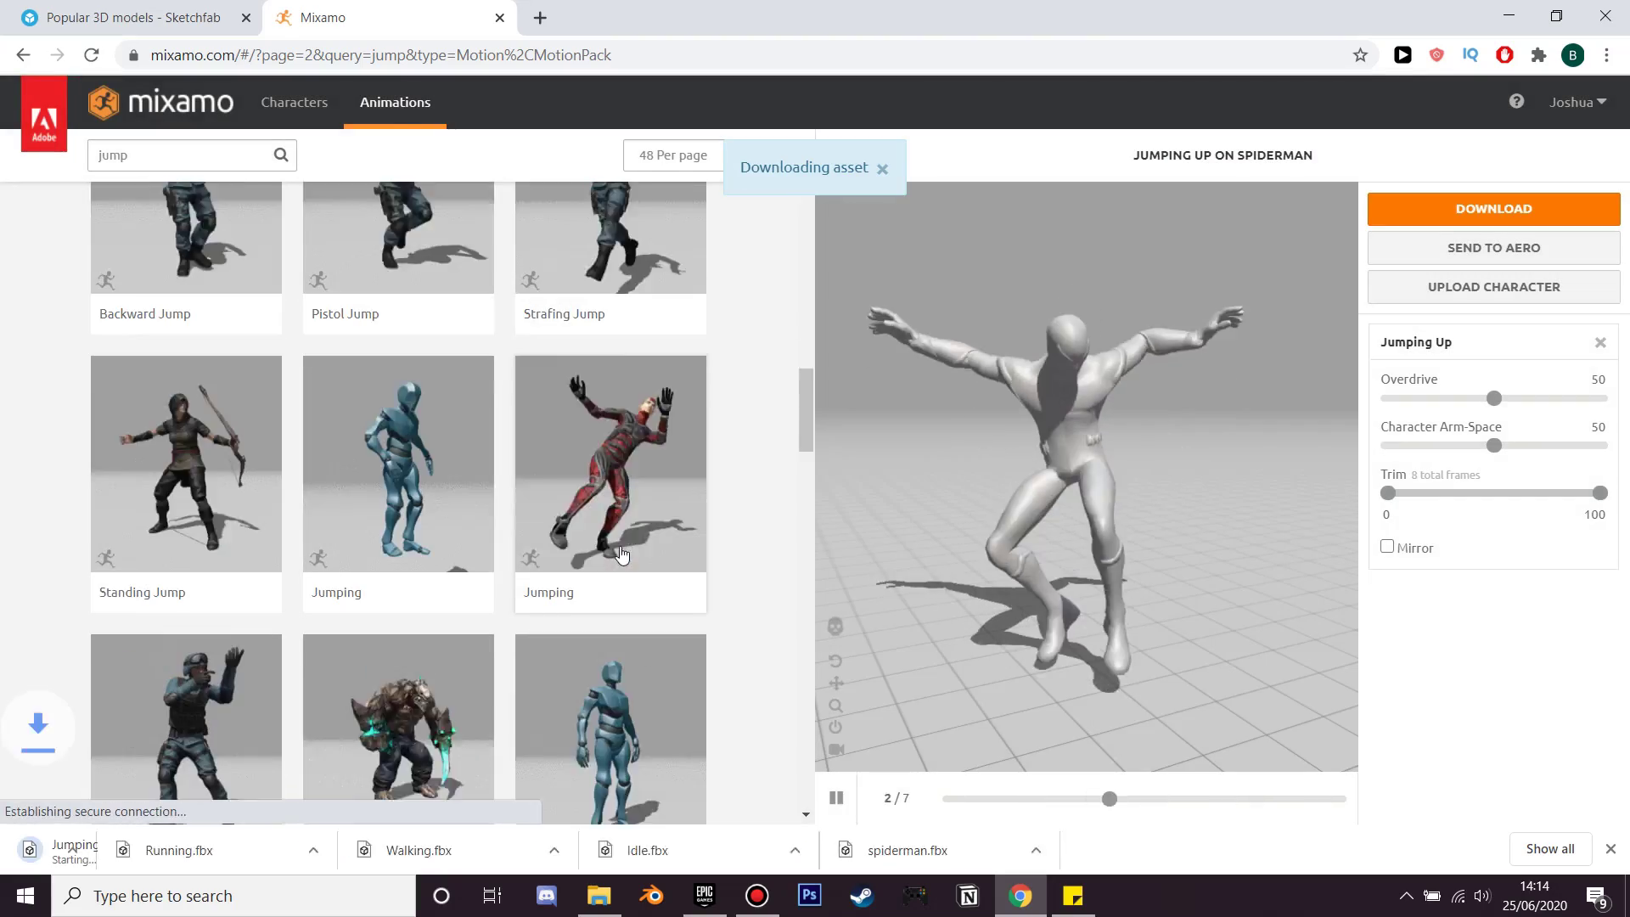
pyautogui.scroll(-15, 624, 553)
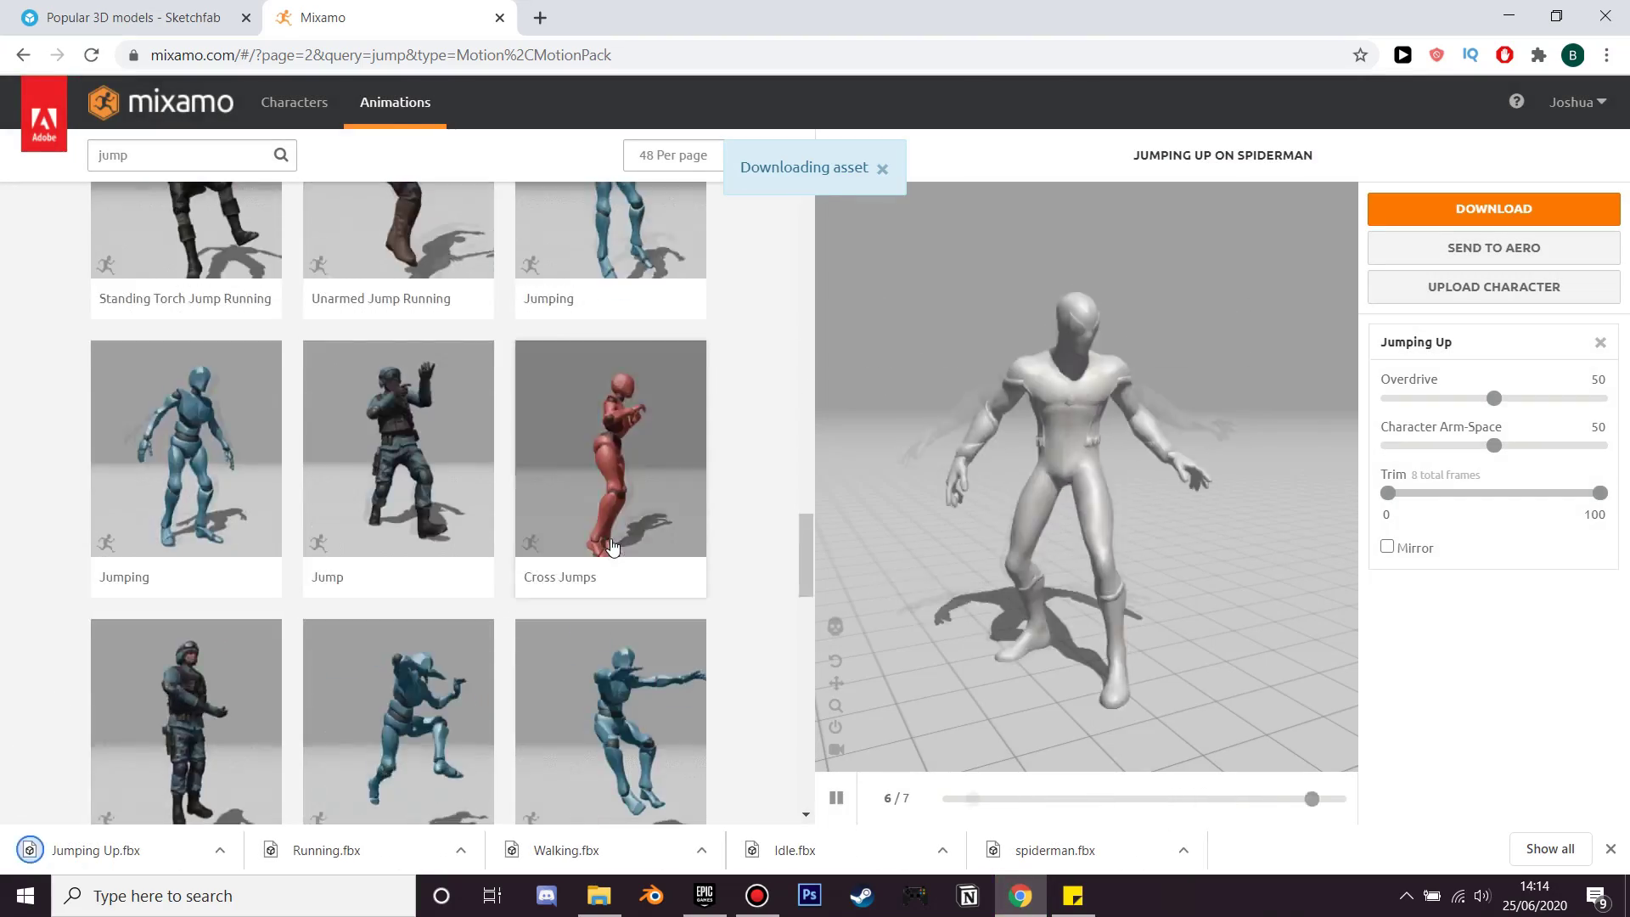
pyautogui.scroll(7, 255, 365)
pyautogui.click(212, 482)
pyautogui.click(1448, 207)
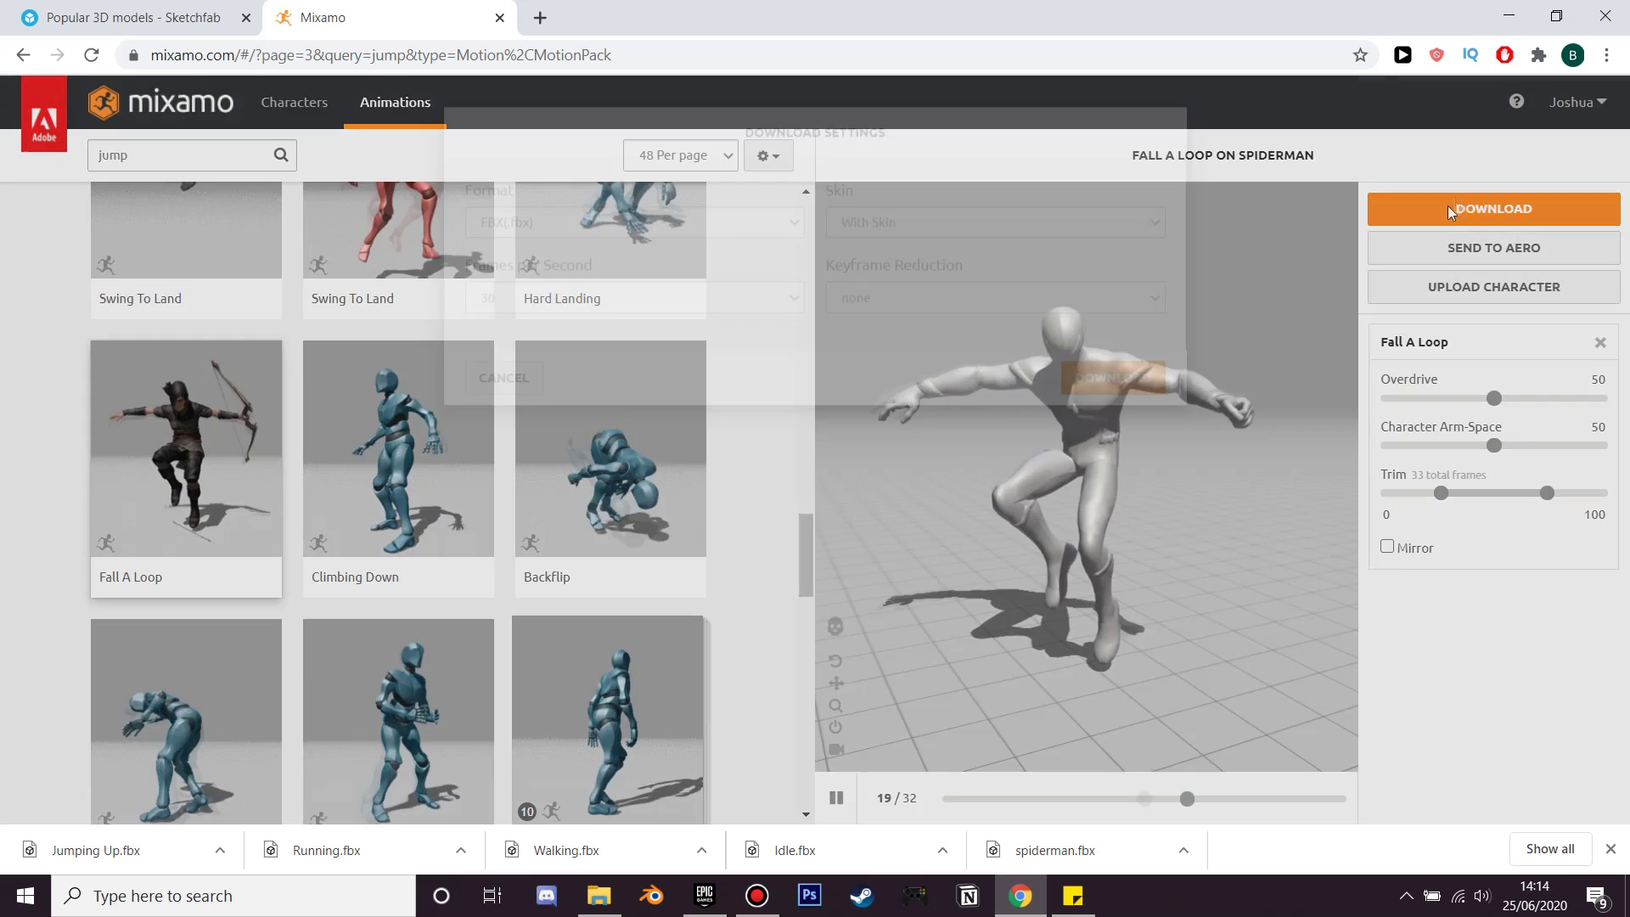
pyautogui.click(1119, 454)
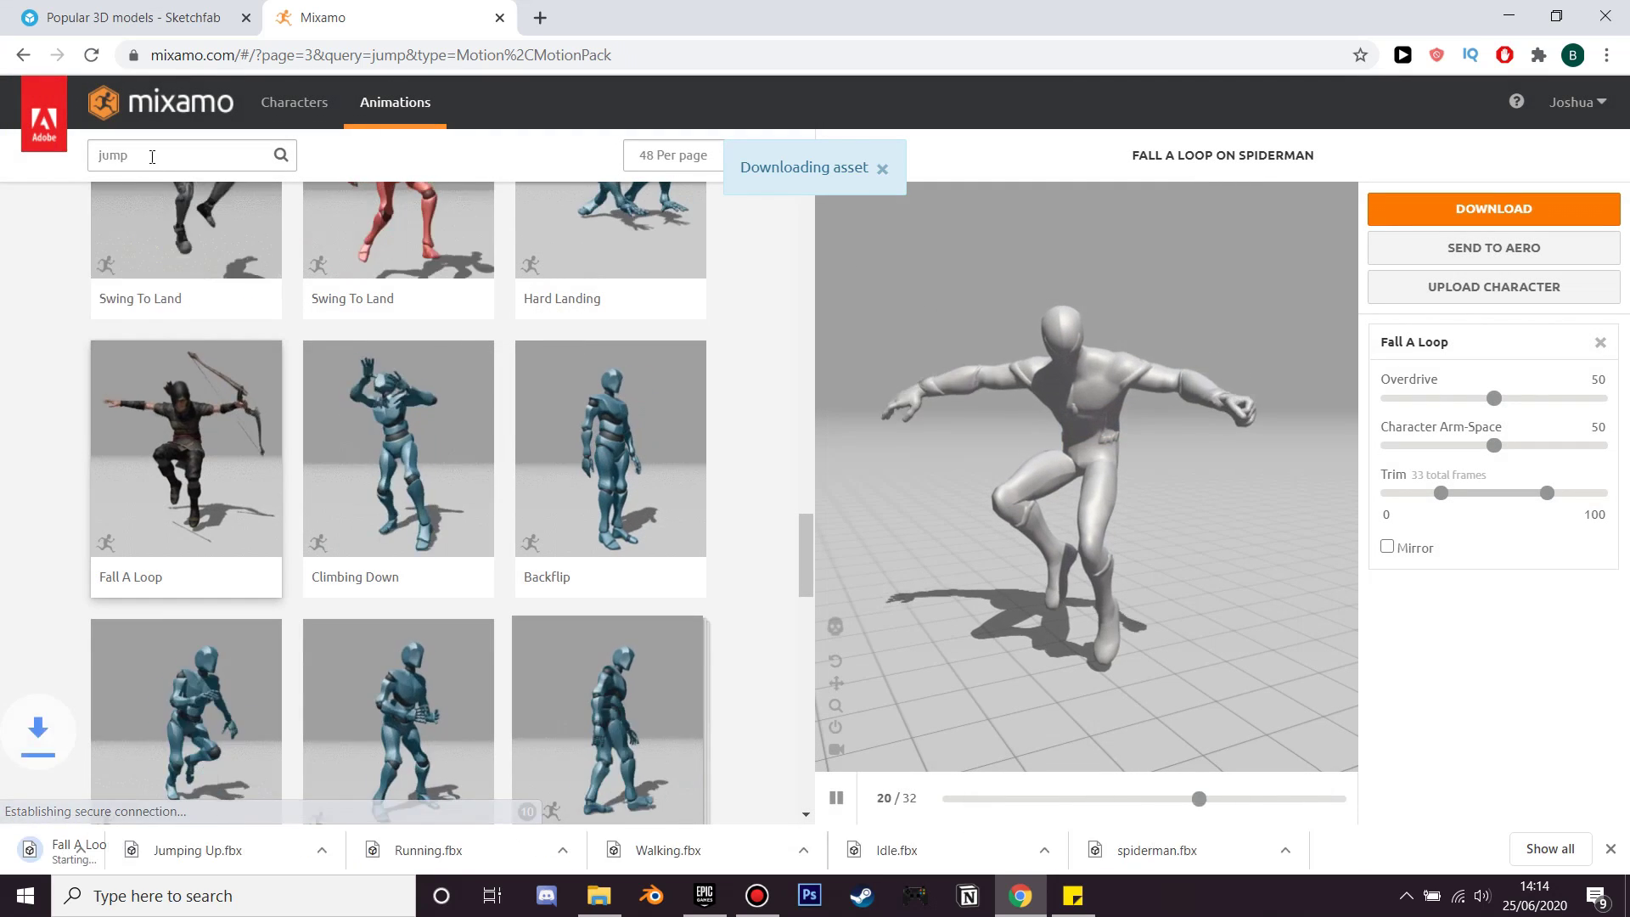
# Step: Search for "jump down" and download the blue figure's Jumping Down animation with outstretched arms on Spiderman
pyautogui.click(152, 156)
pyautogui.write('ow')
pyautogui.write('own')
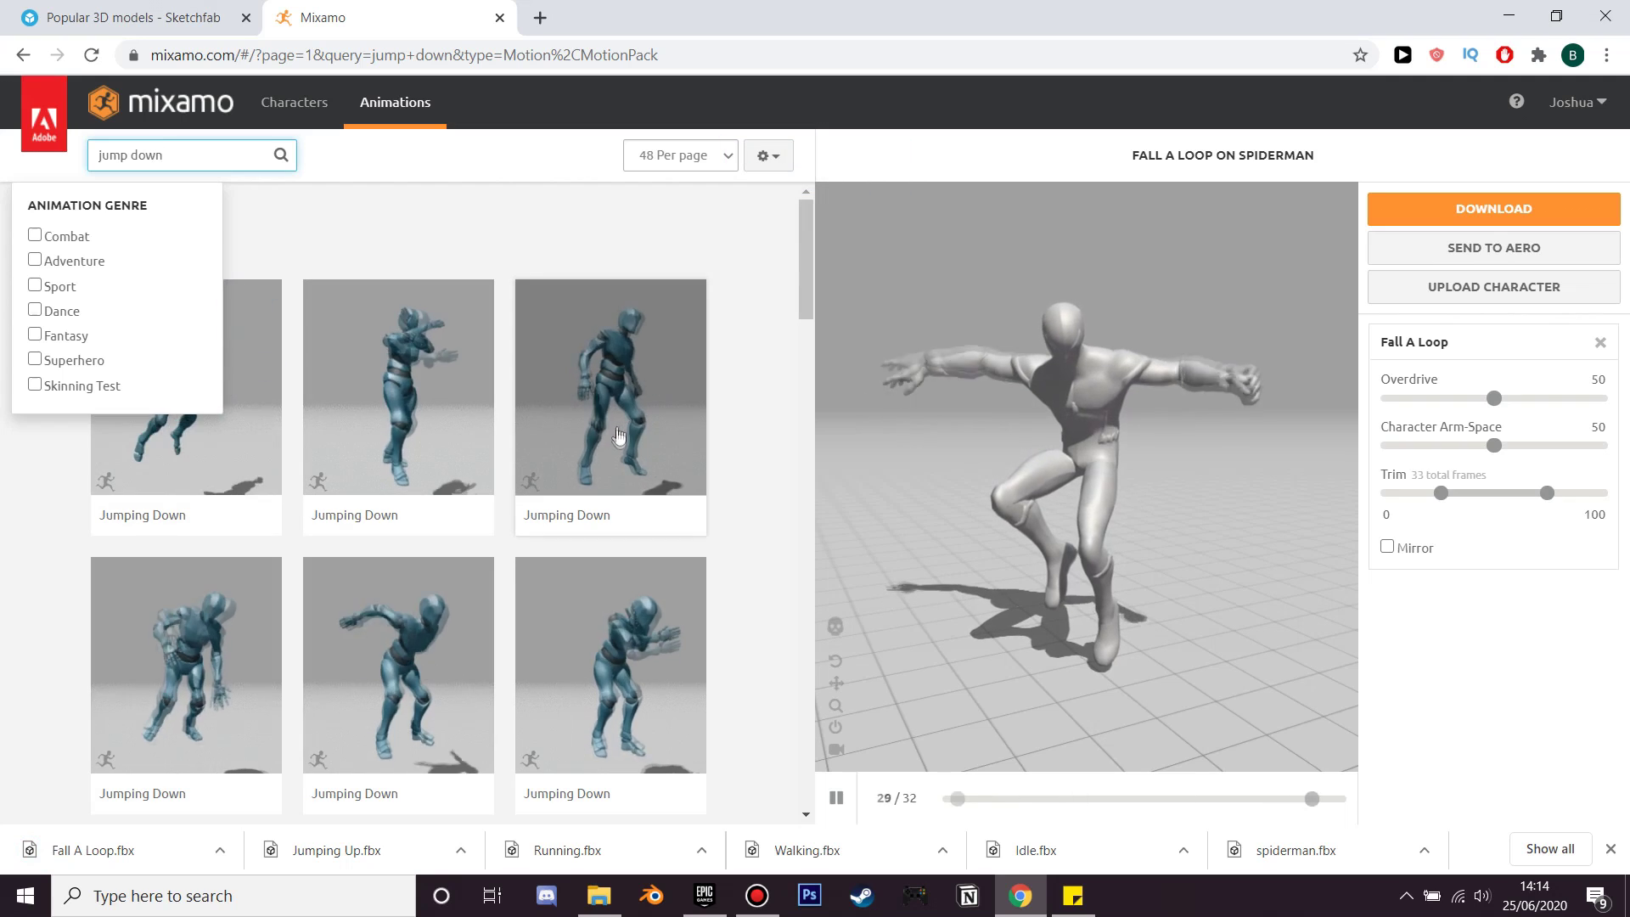
pyautogui.scroll(-5, 628, 424)
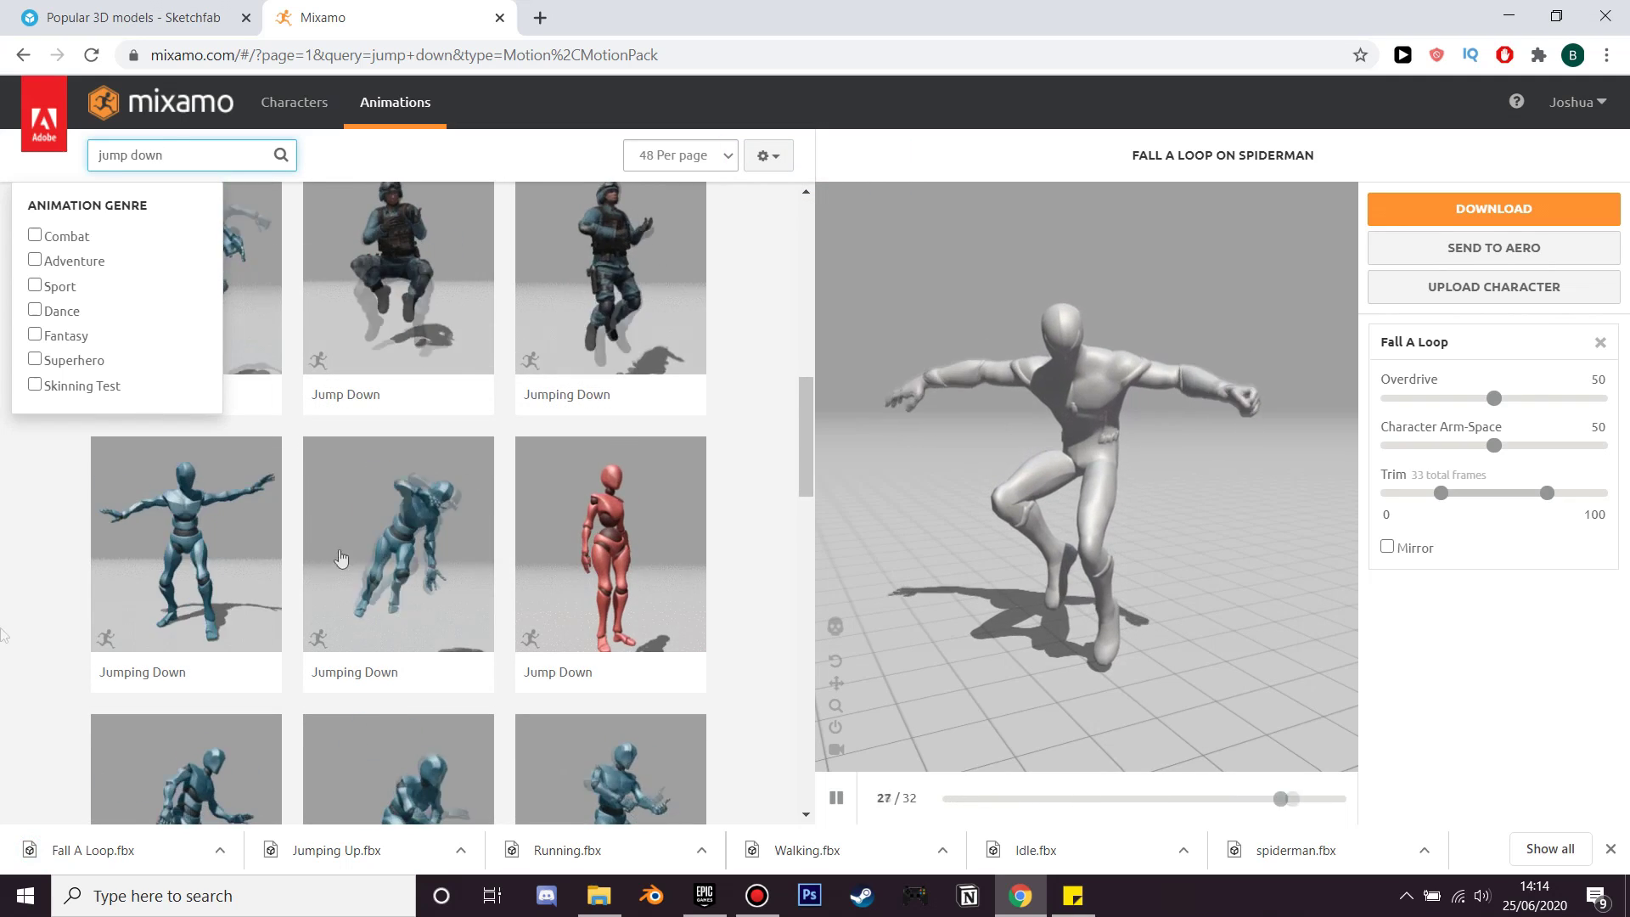
pyautogui.click(140, 565)
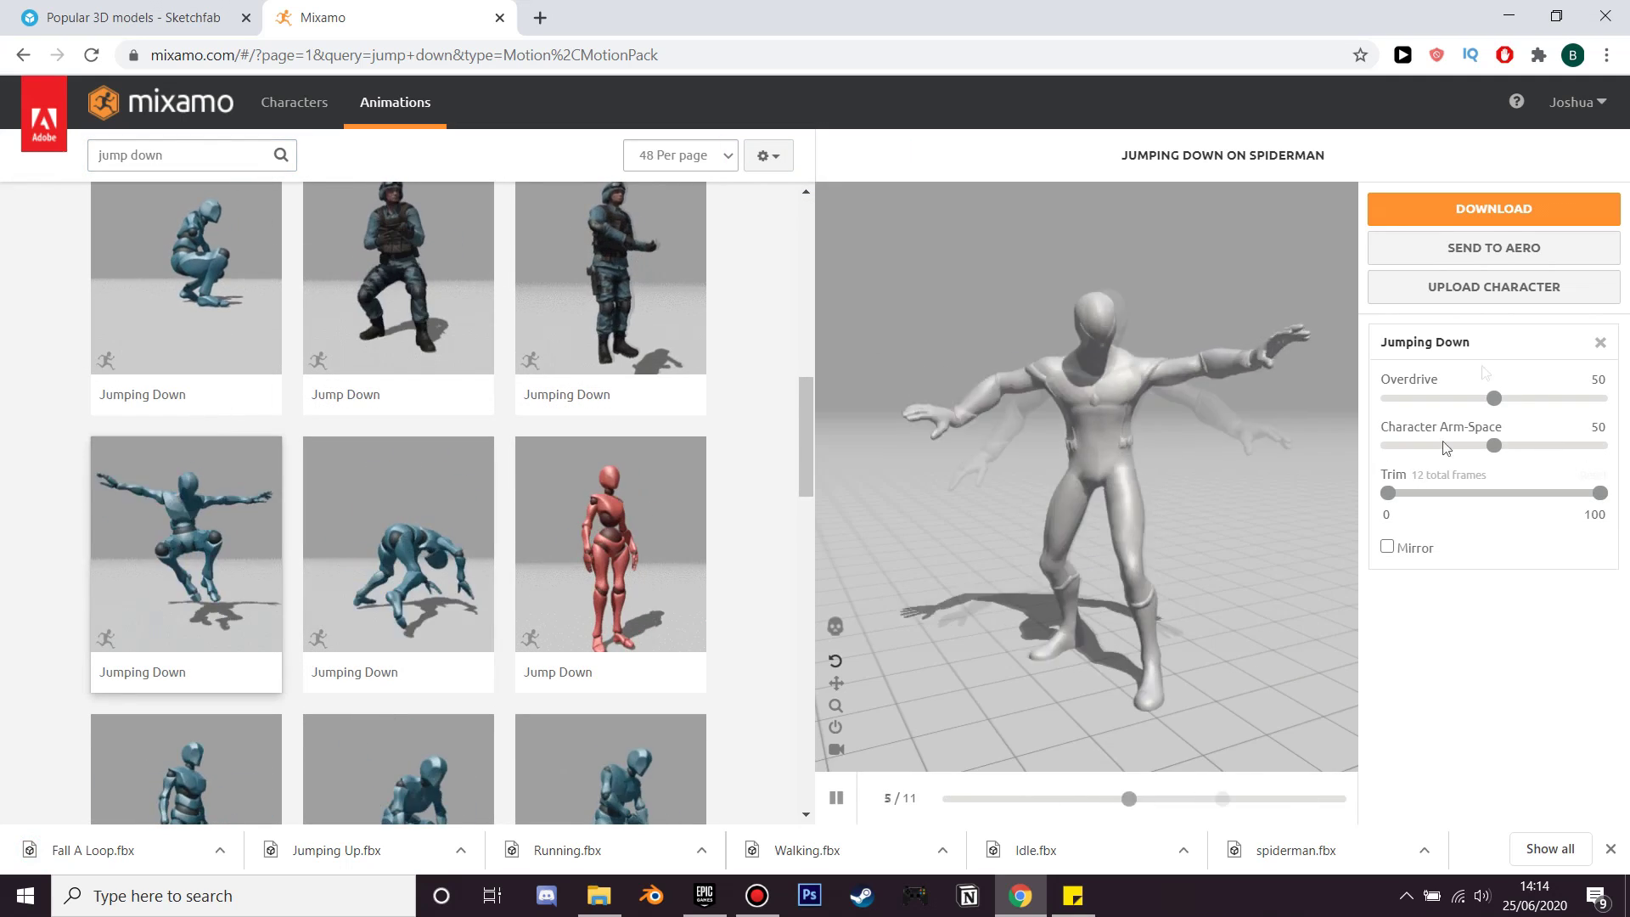
pyautogui.click(1493, 209)
pyautogui.click(1142, 460)
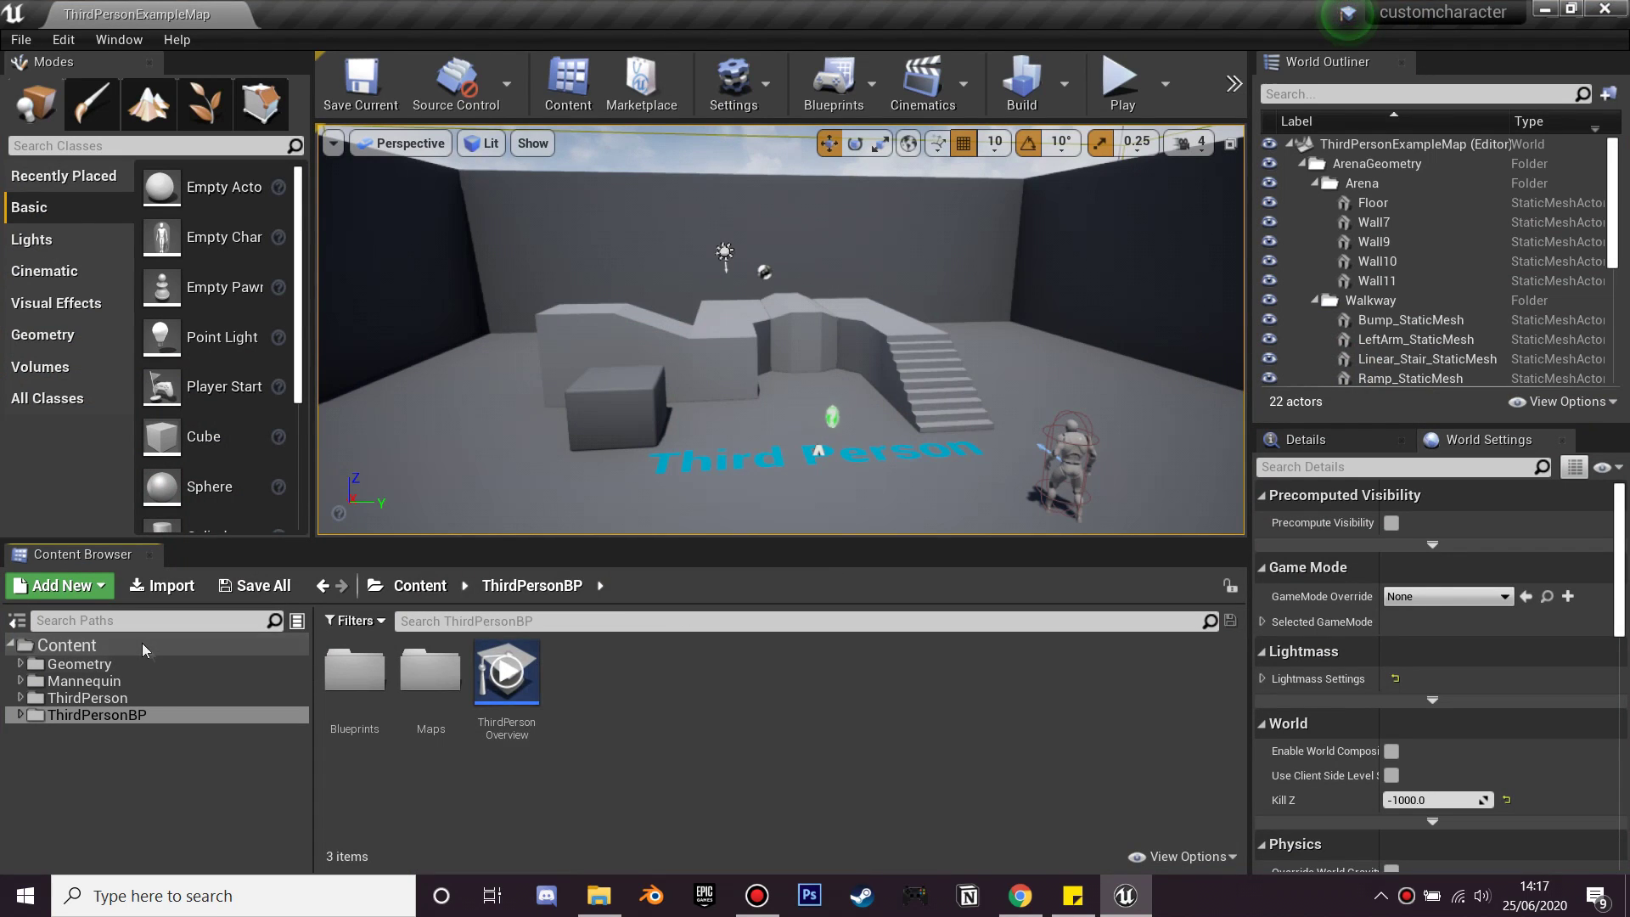
# Step: In the Unreal Editor project, create a new folder named spiderman inside Content
pyautogui.click(141, 644)
pyautogui.rightClick(141, 643)
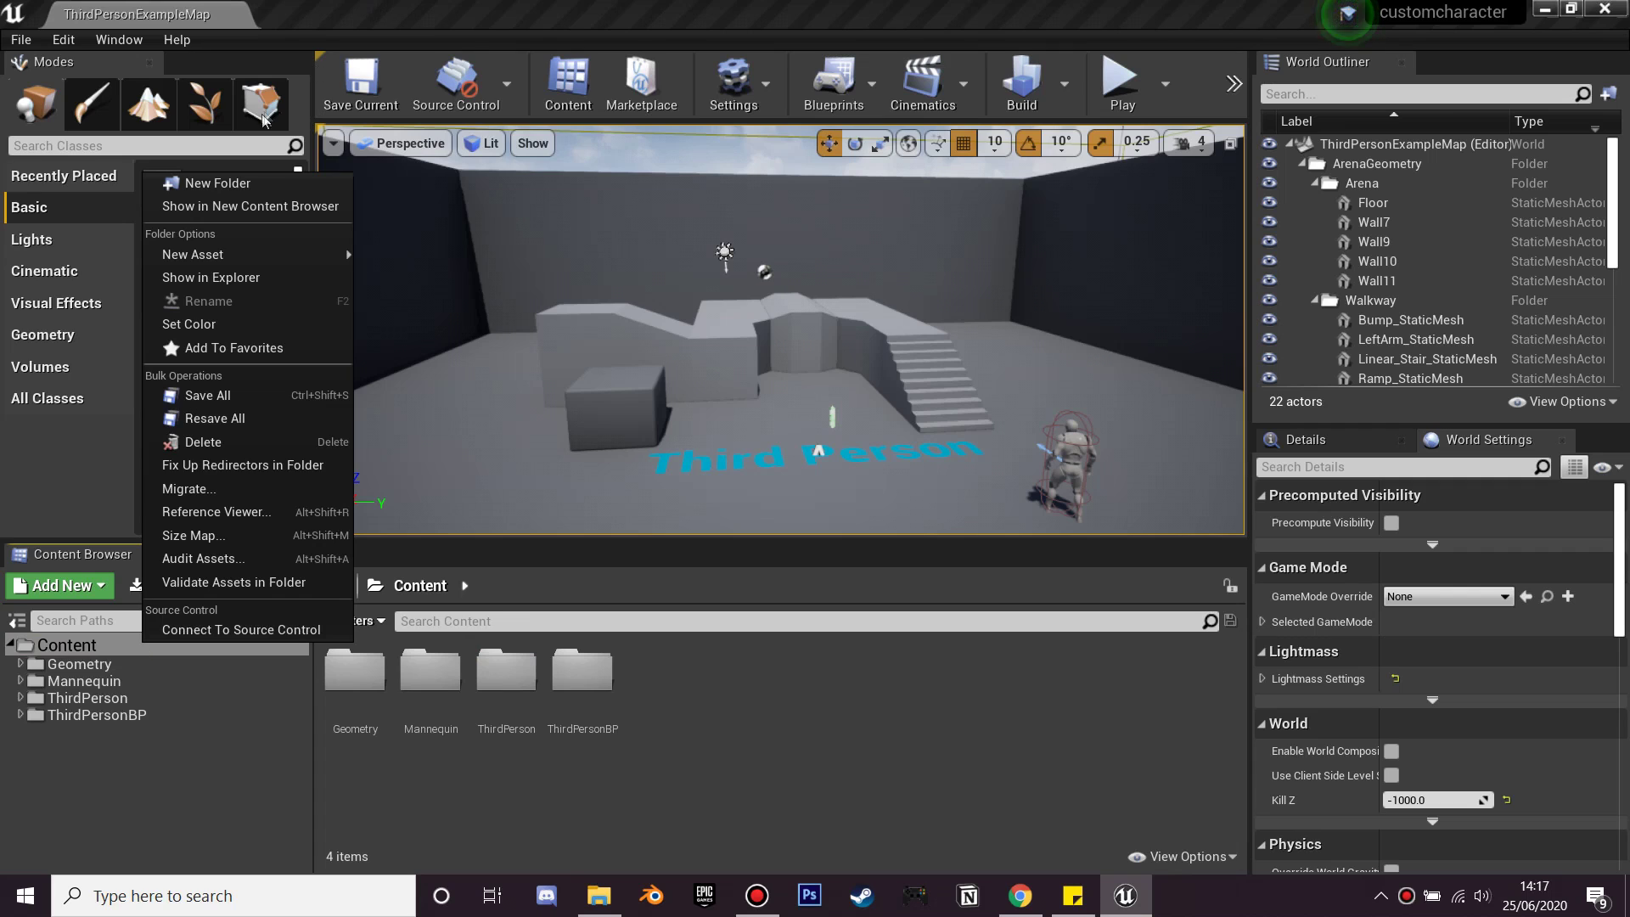
pyautogui.click(263, 183)
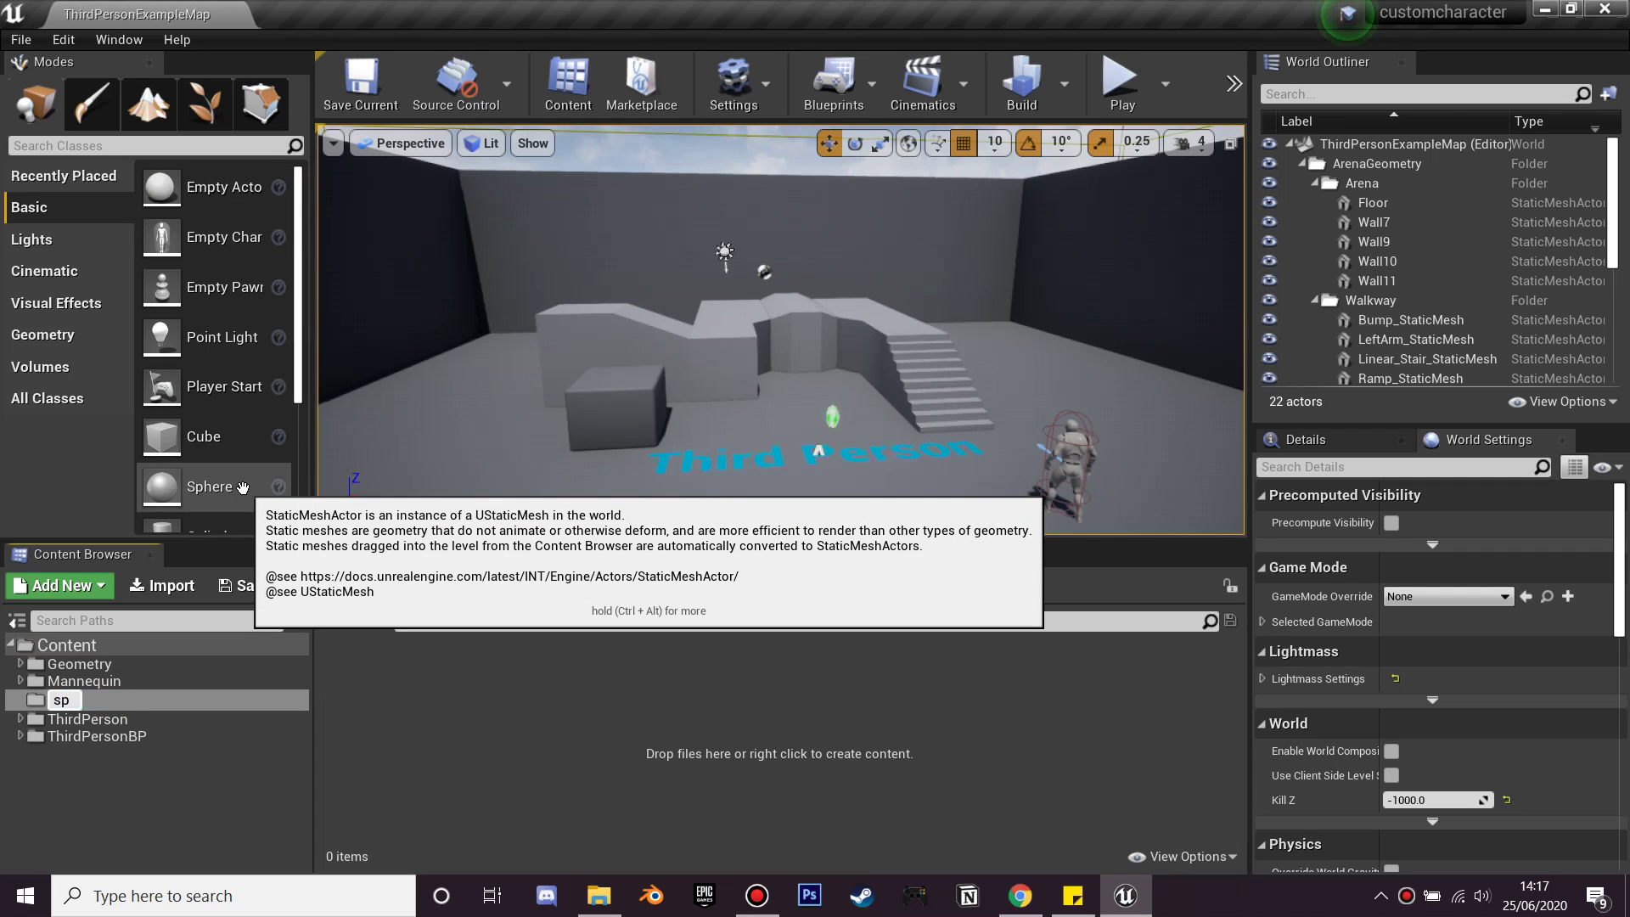
pyautogui.press('Return')
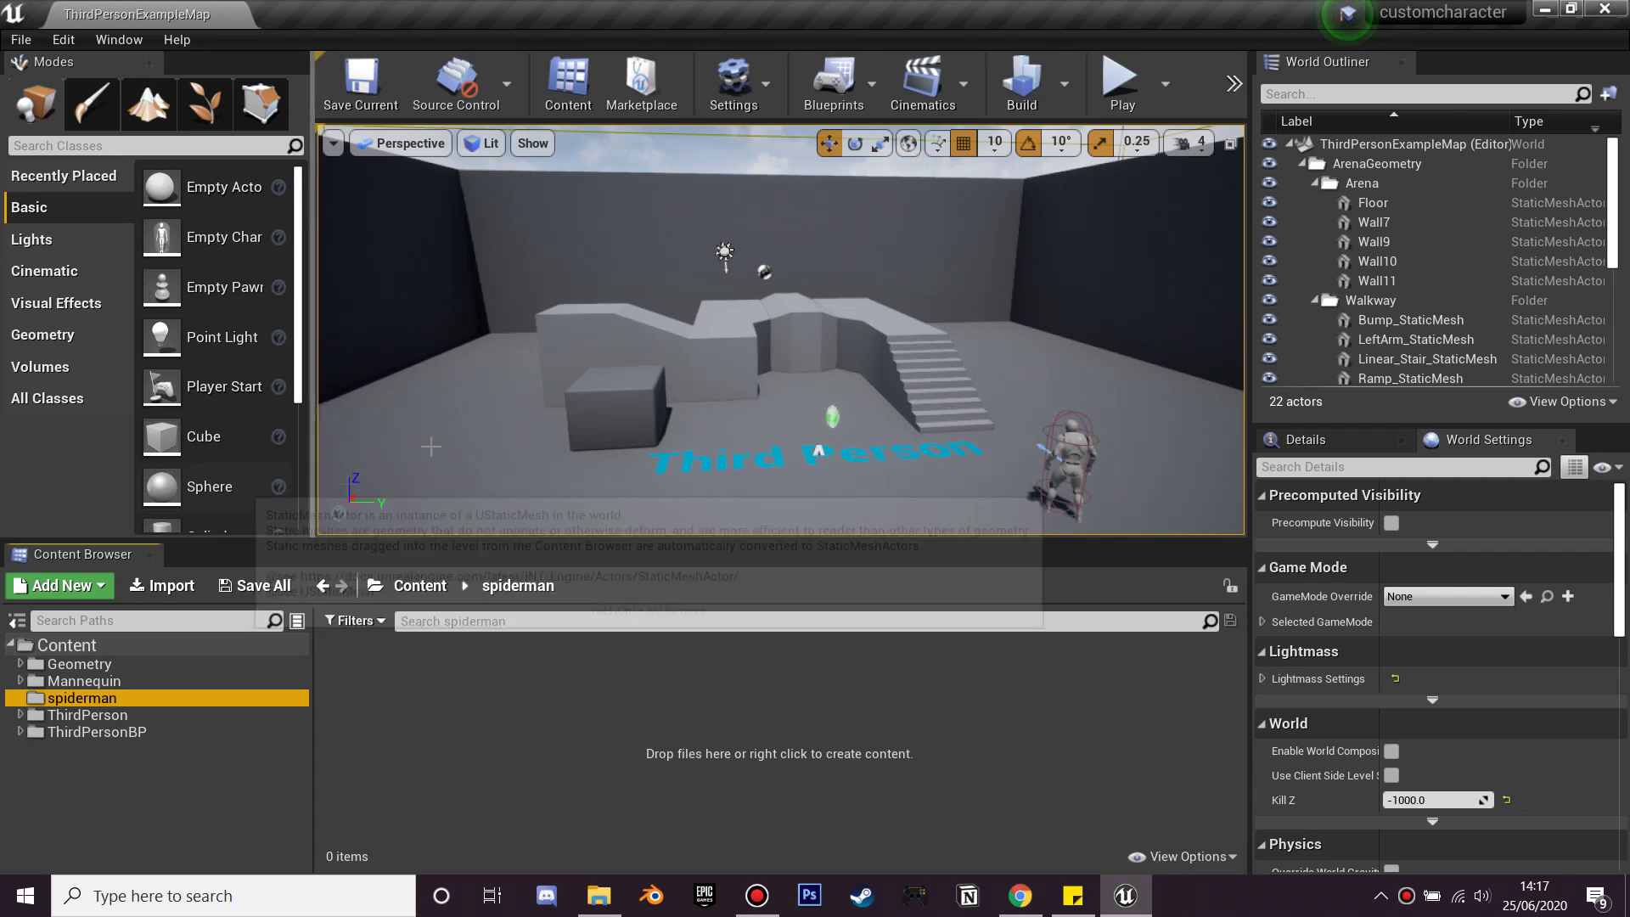
# Step: Import the spiderman FBX from the desktop Spidermananimations folder into the spiderman folder as a skeletal mesh without an existing skeleton
pyautogui.moveTo(679, 15); pyautogui.dragTo(774, 58)
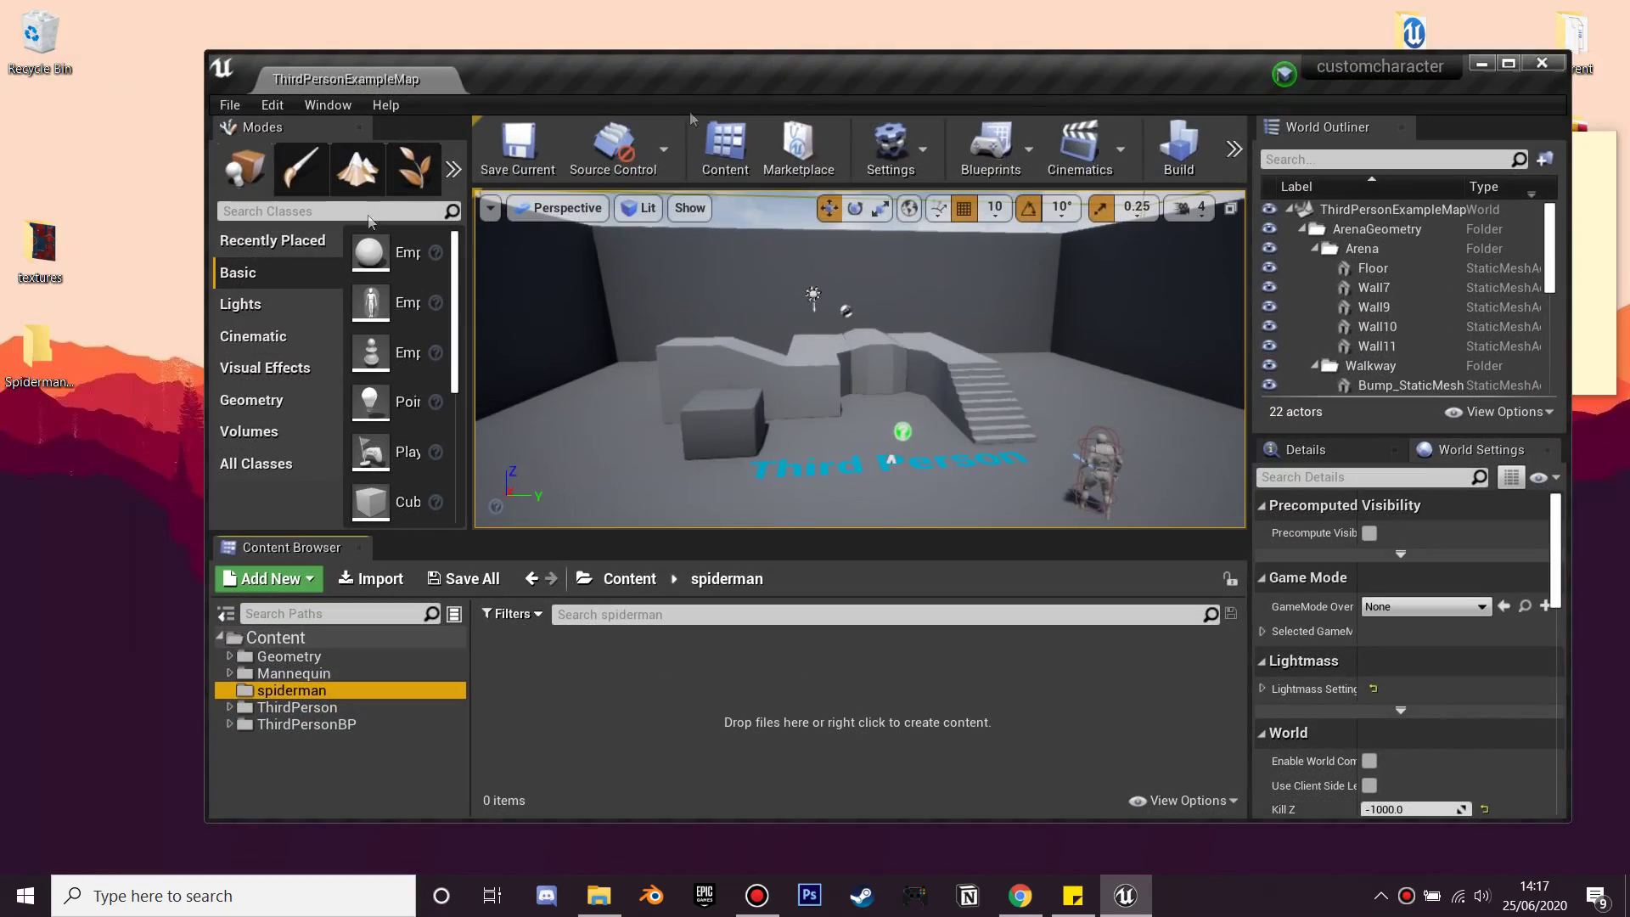
pyautogui.doubleClick(34, 349)
pyautogui.moveTo(888, 283); pyautogui.dragTo(465, 283)
pyautogui.click(442, 531)
pyautogui.moveTo(485, 521); pyautogui.dragTo(1131, 675)
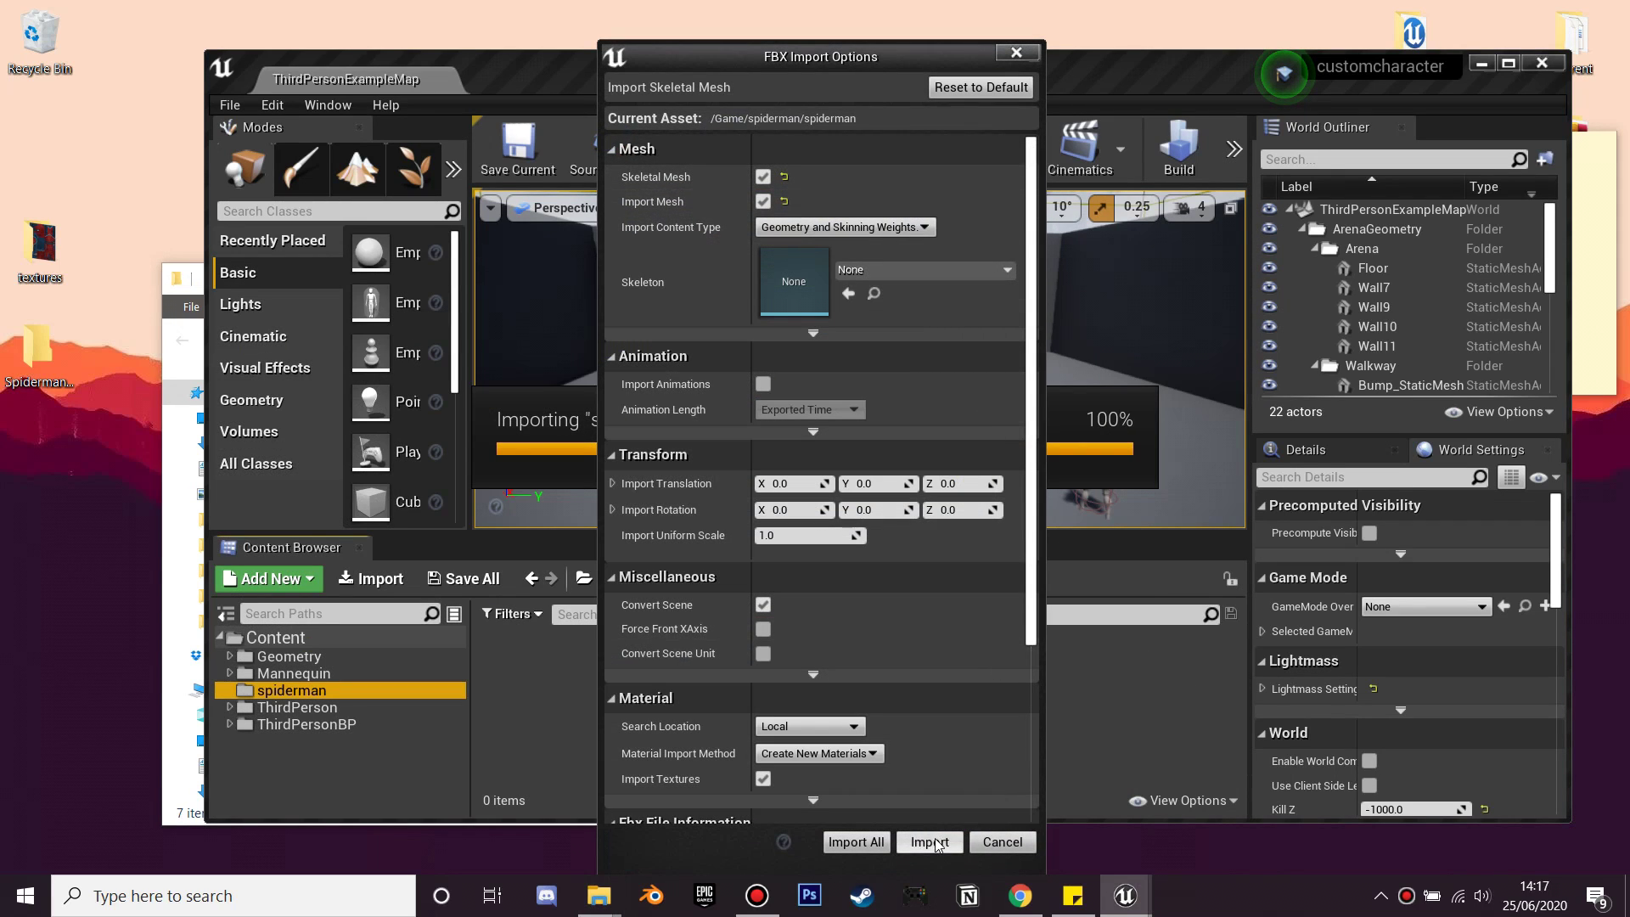
pyautogui.click(929, 842)
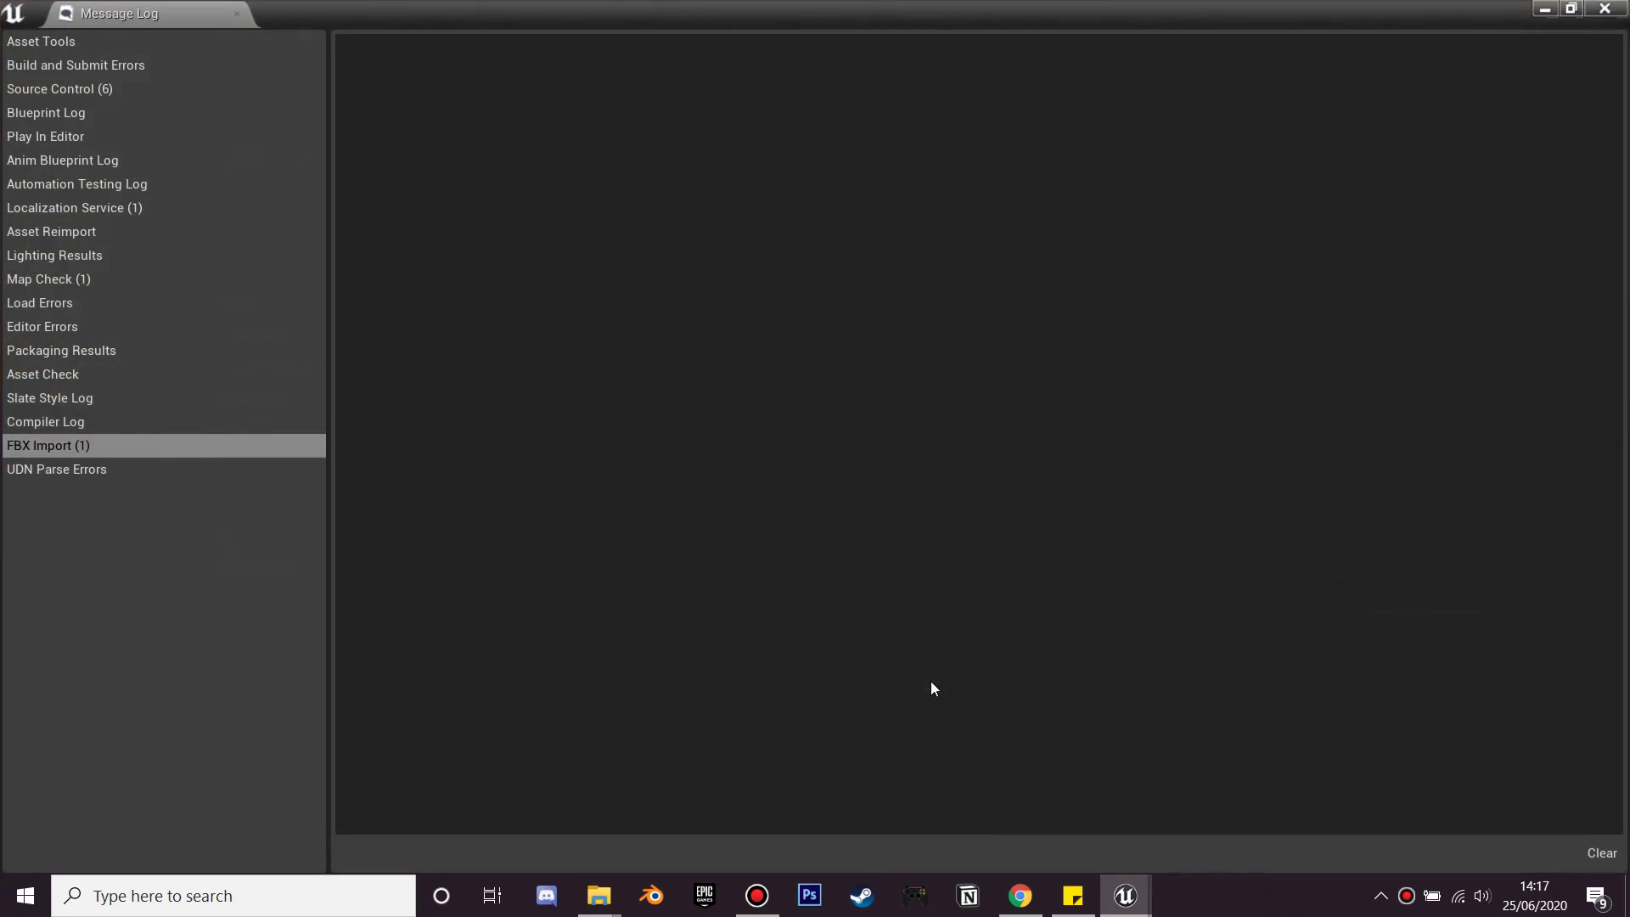
pyautogui.click(1607, 9)
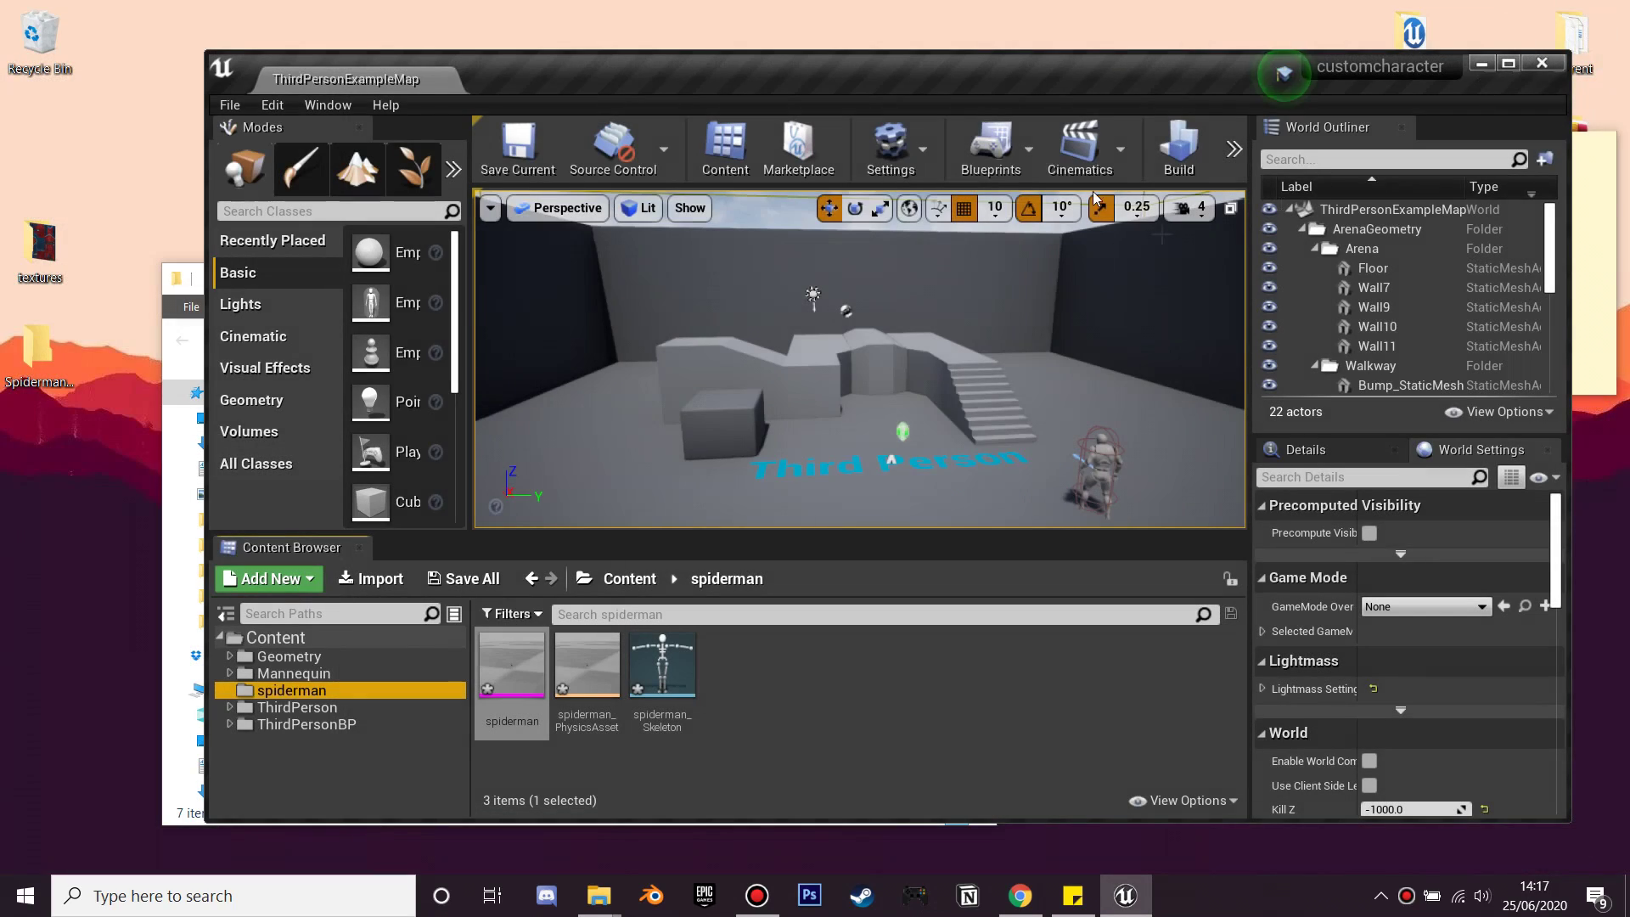
# Step: Bring the Fall A Loop, Idle, Jumping Down, Jumping Up, Running and Walking files from the Spidermananimations folder into the project's spiderman folder for import
pyautogui.moveTo(909, 81); pyautogui.dragTo(1192, 66)
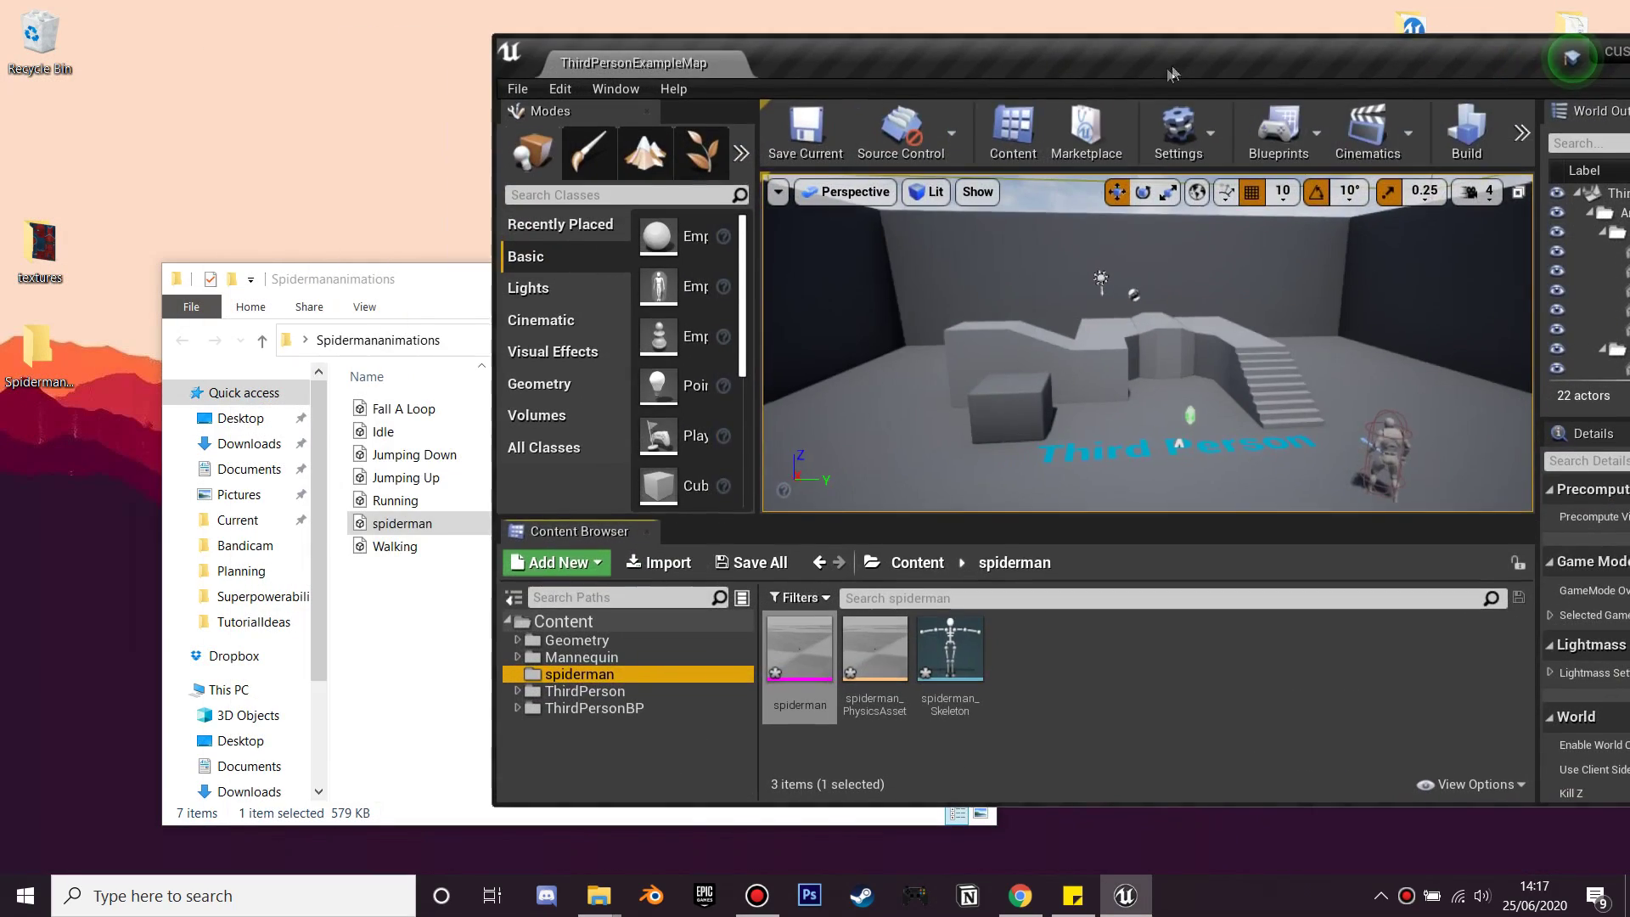
pyautogui.click(406, 550)
pyautogui.keyDown('ctrl'); pyautogui.click(398, 501); pyautogui.keyUp('ctrl')
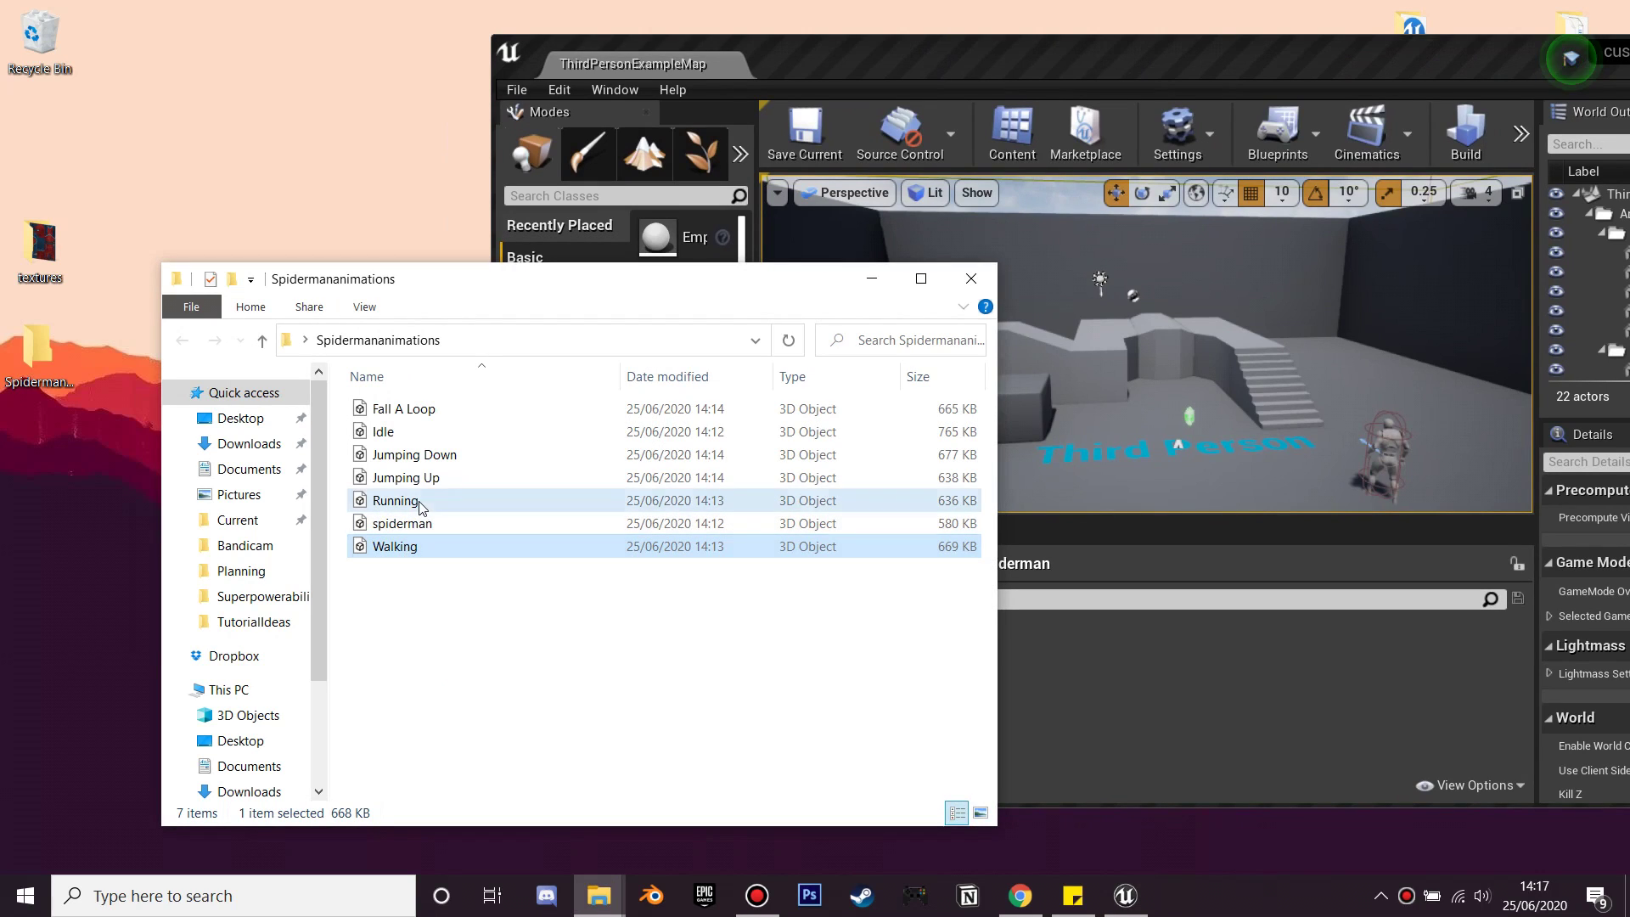
pyautogui.keyDown('ctrl'); pyautogui.click(428, 479); pyautogui.keyUp('ctrl')
pyautogui.keyDown('ctrl'); pyautogui.click(450, 457); pyautogui.keyUp('ctrl')
pyautogui.keyDown('ctrl'); pyautogui.click(471, 431); pyautogui.keyUp('ctrl')
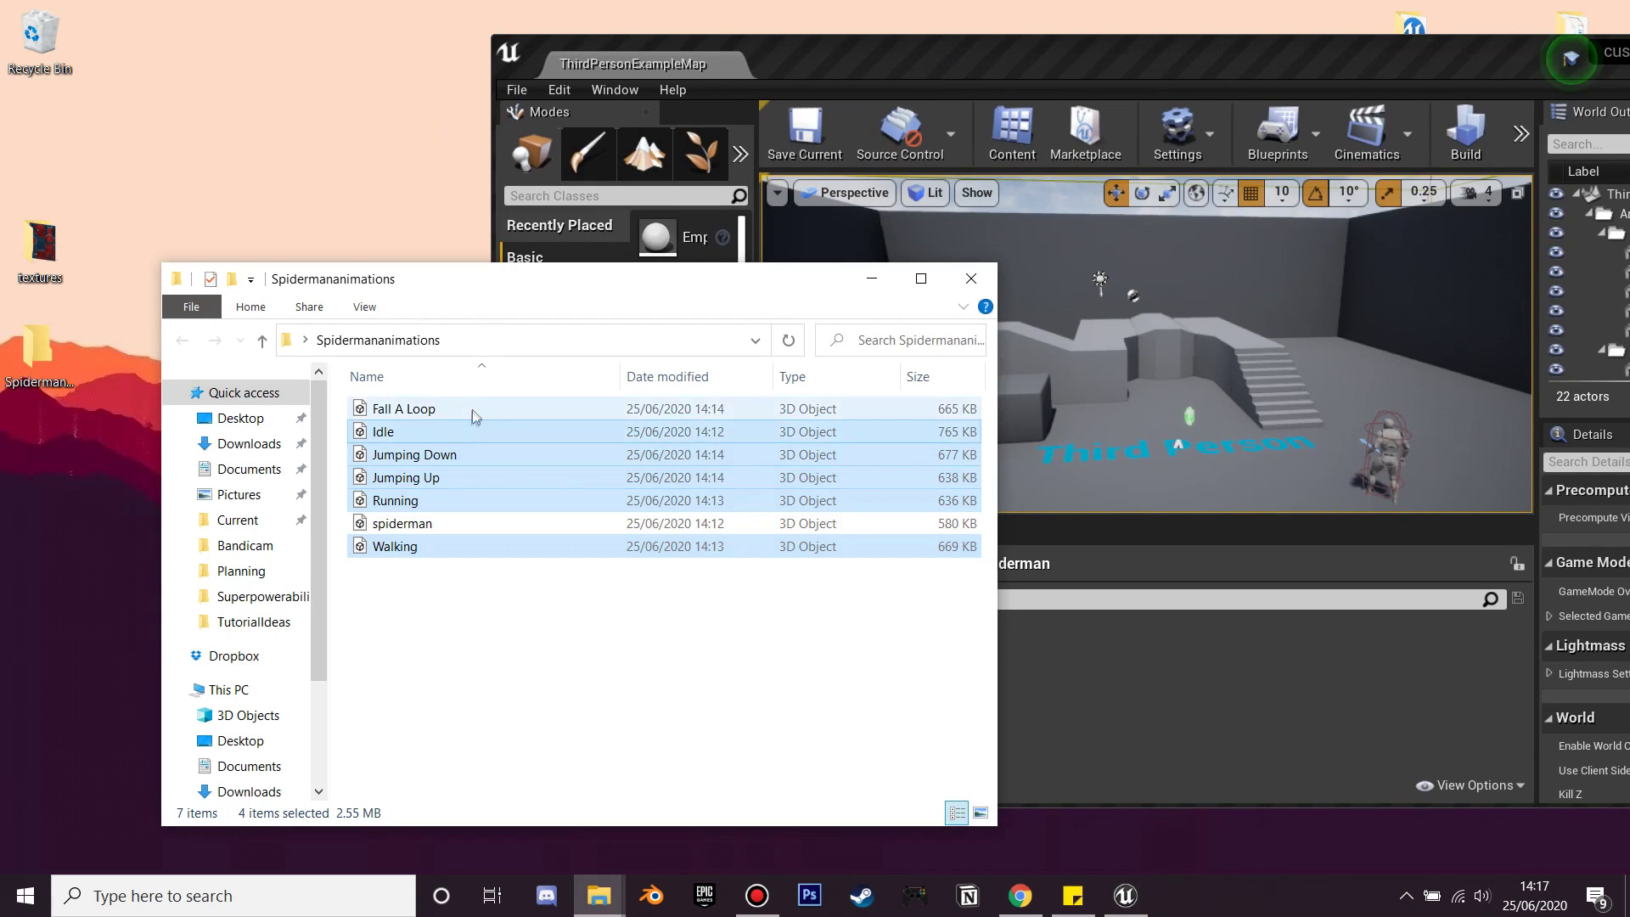
pyautogui.keyDown('ctrl'); pyautogui.click(447, 414); pyautogui.keyUp('ctrl')
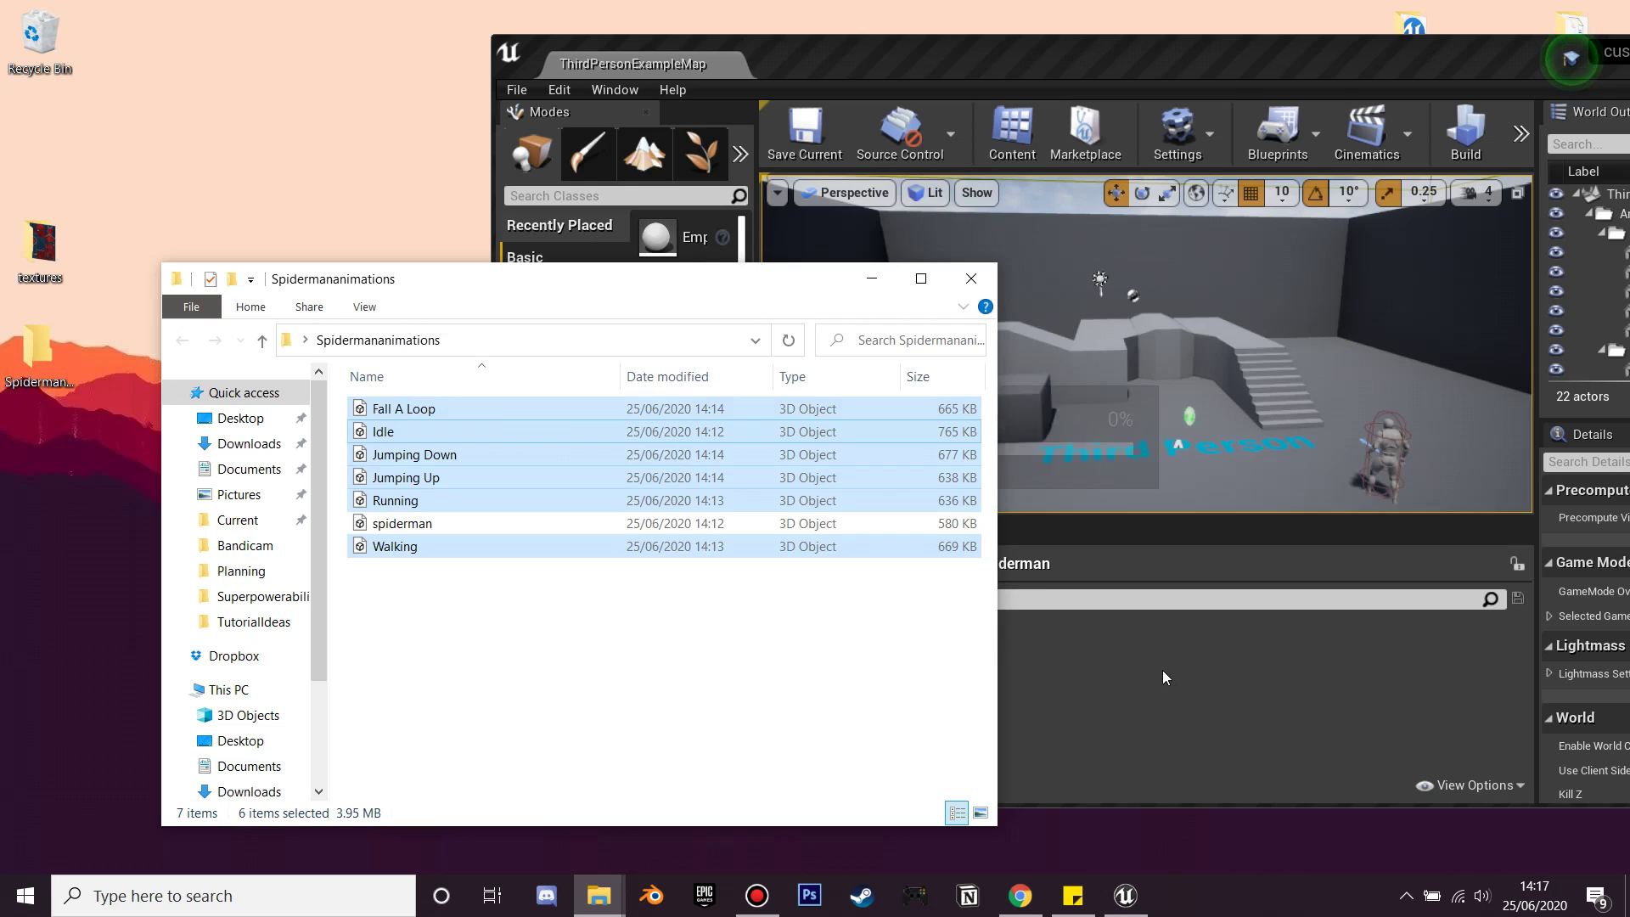
pyautogui.moveTo(1163, 670); pyautogui.dragTo(1162, 670)
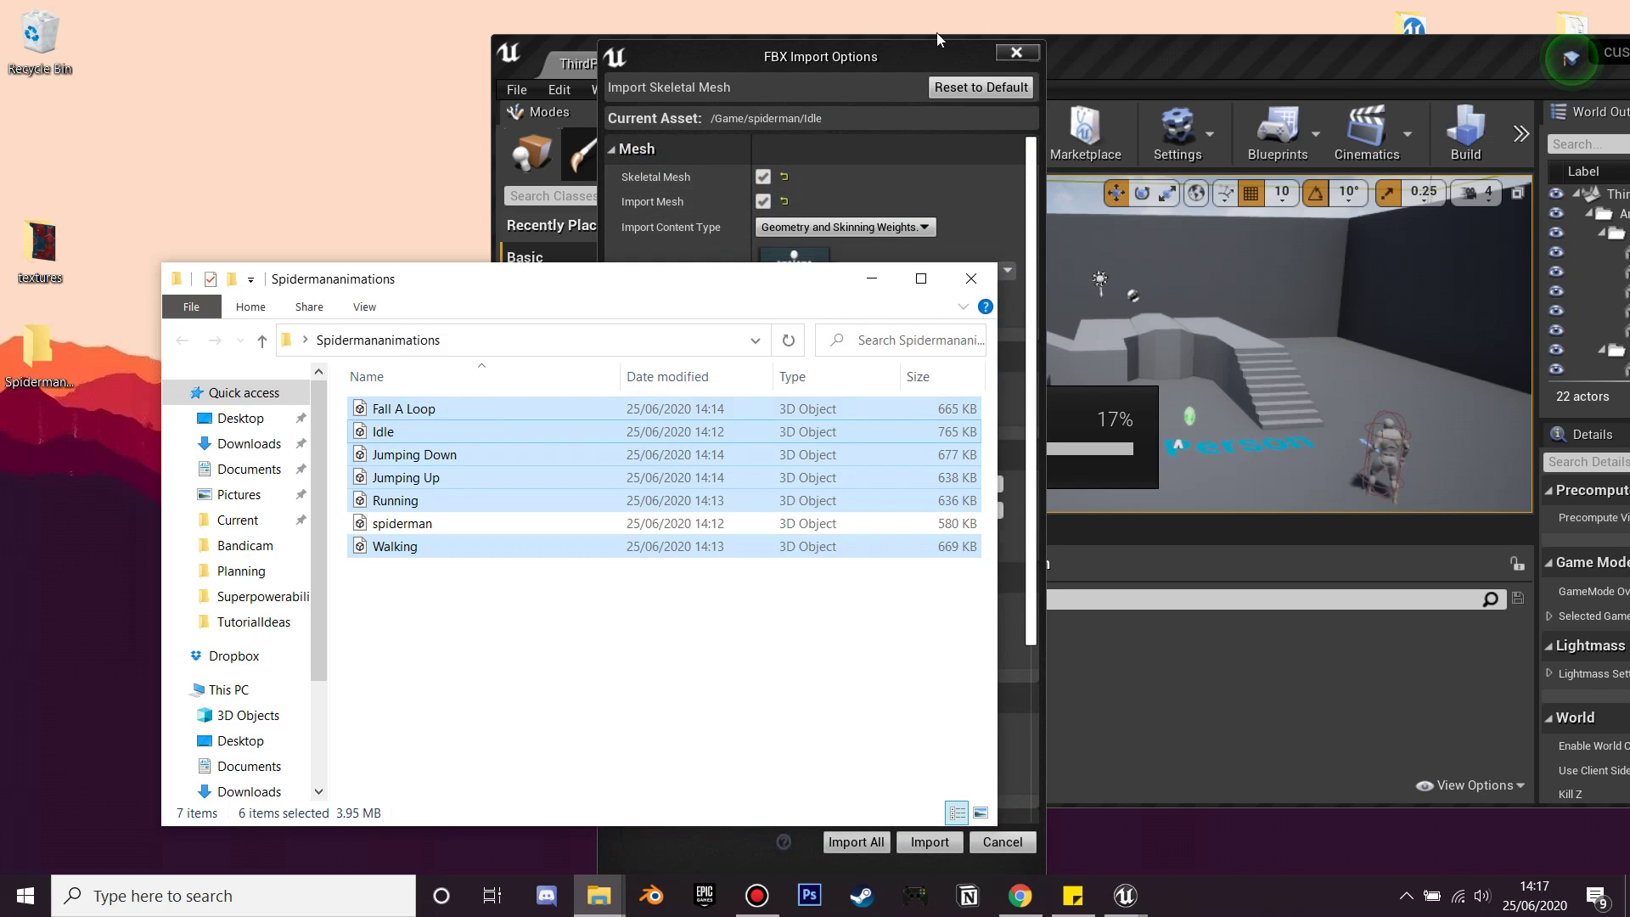
# Step: Import all six FBX files as animations for spiderman_Skeleton, with mesh import turned off
pyautogui.click(904, 73)
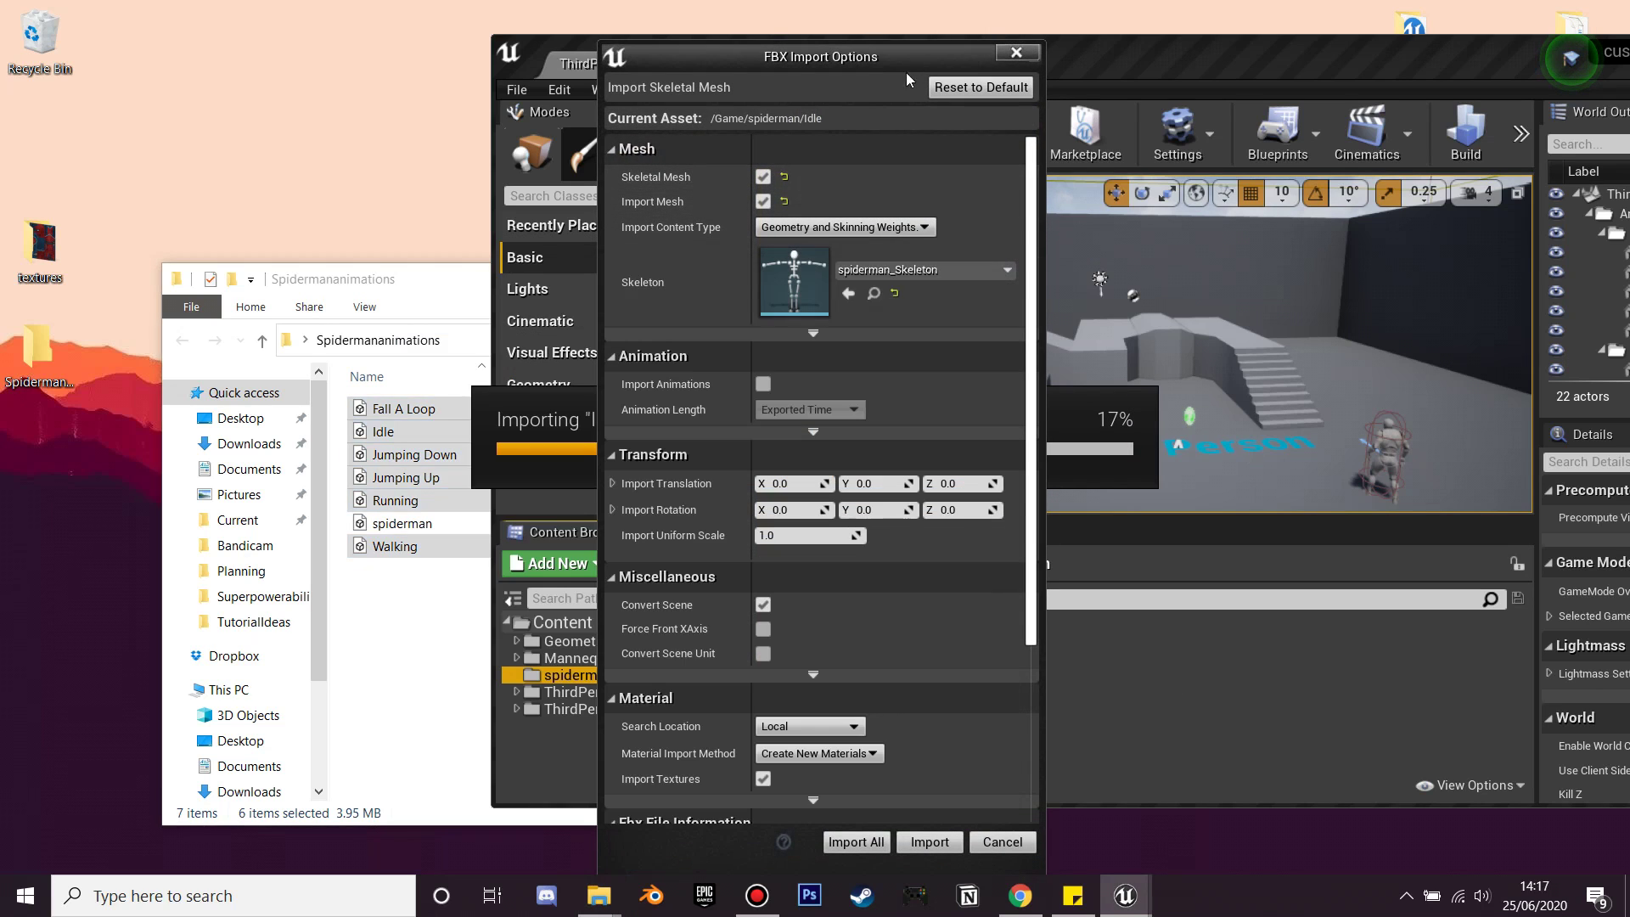
pyautogui.click(762, 201)
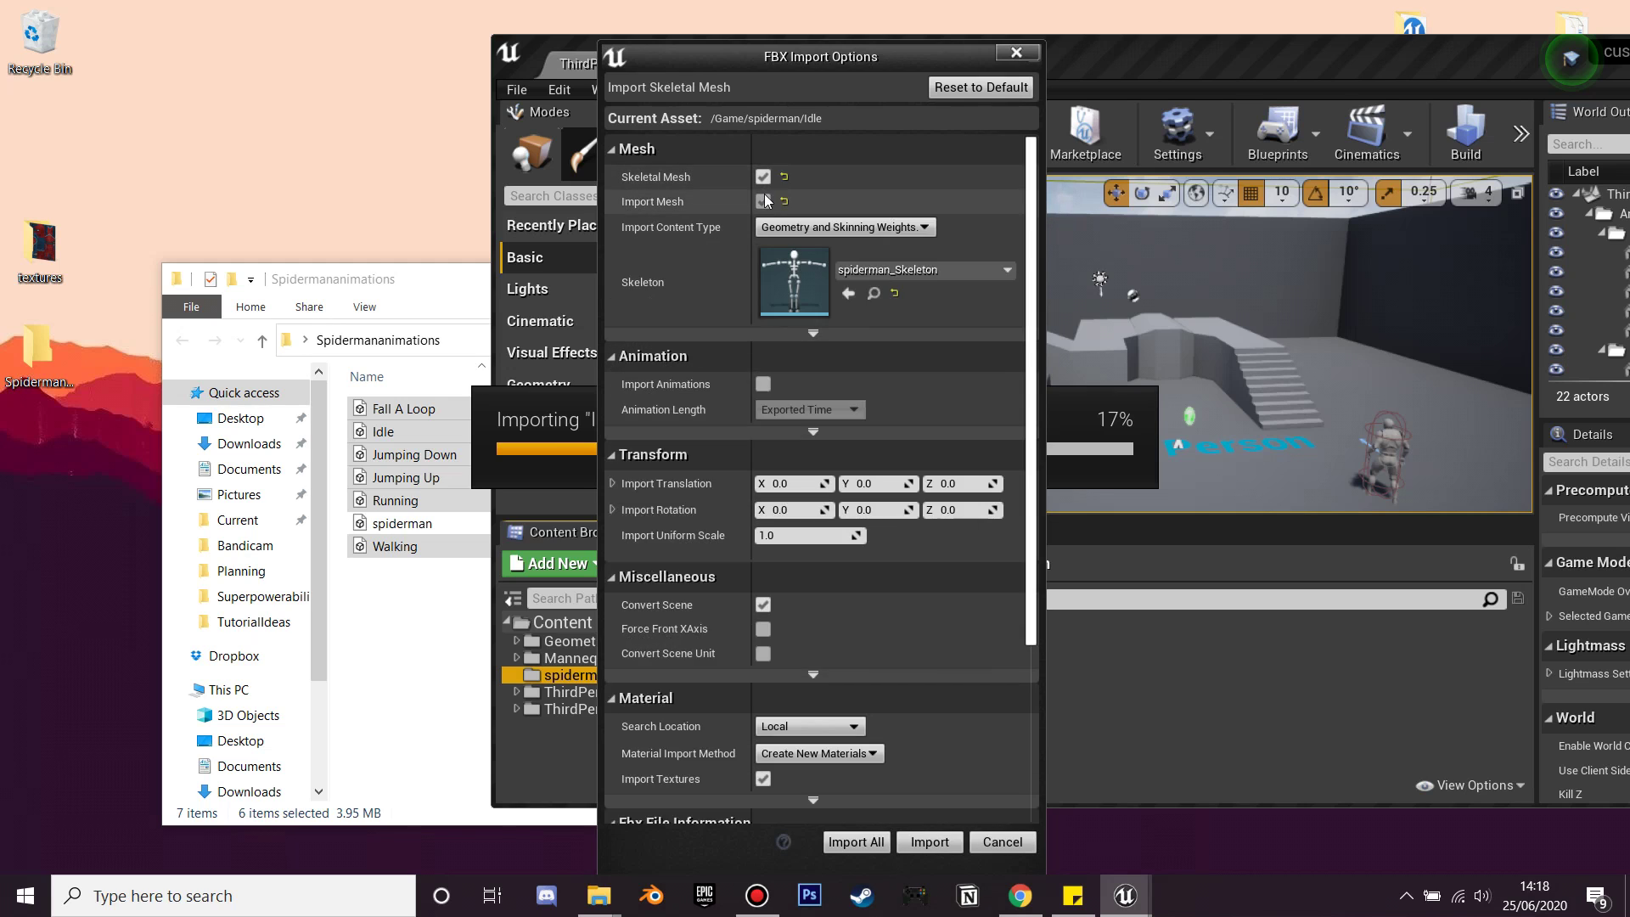
pyautogui.click(763, 201)
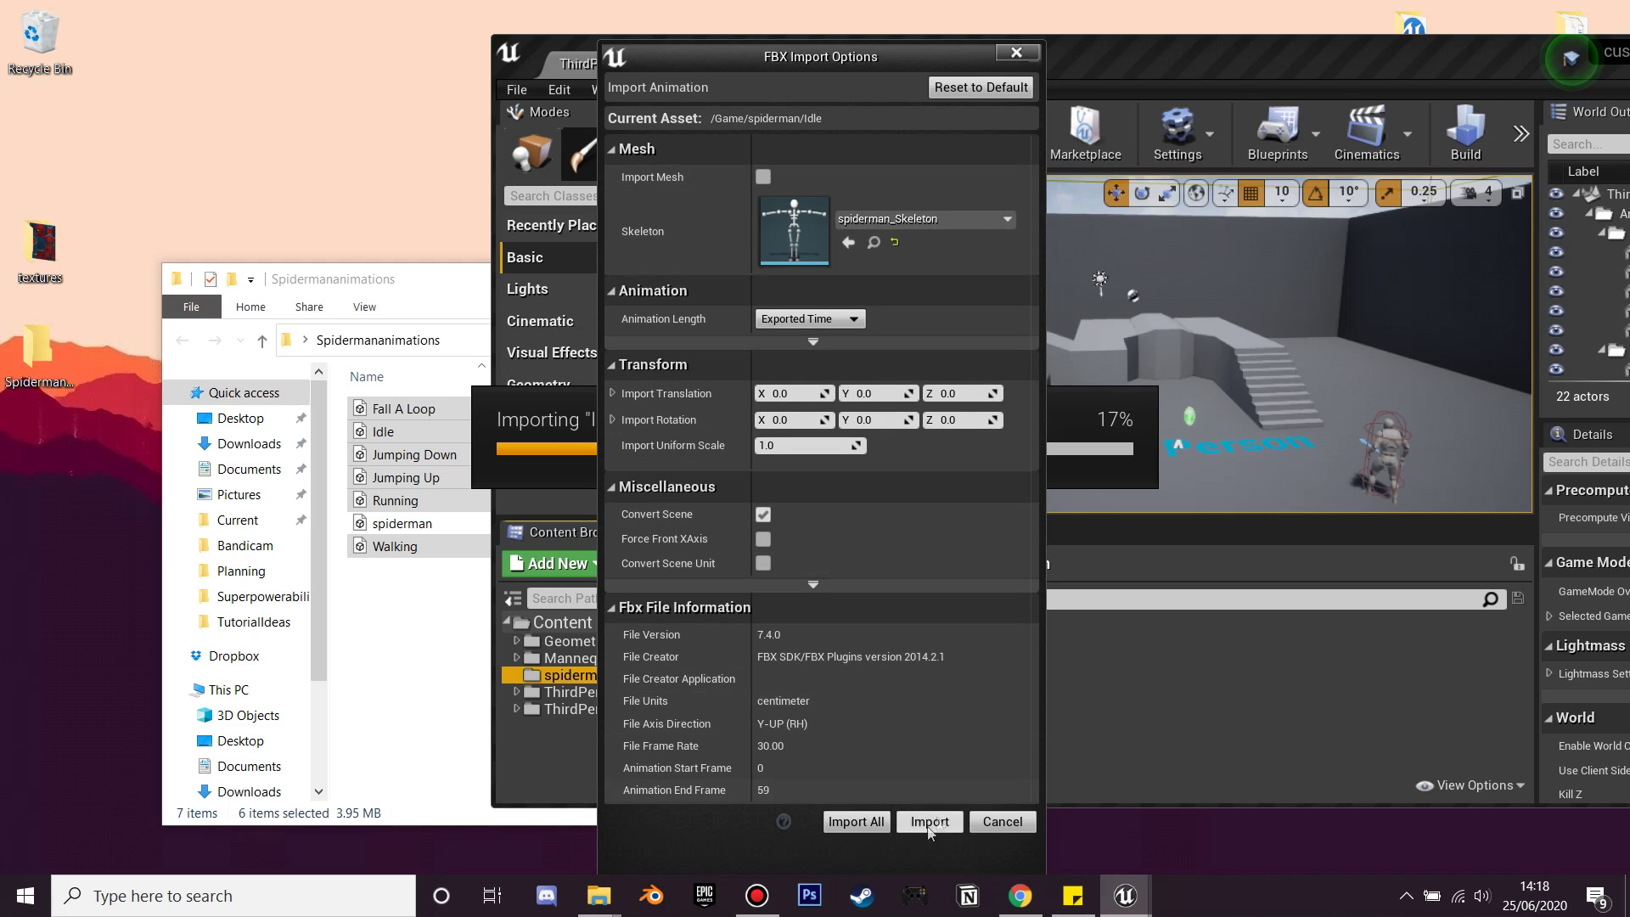
pyautogui.click(855, 821)
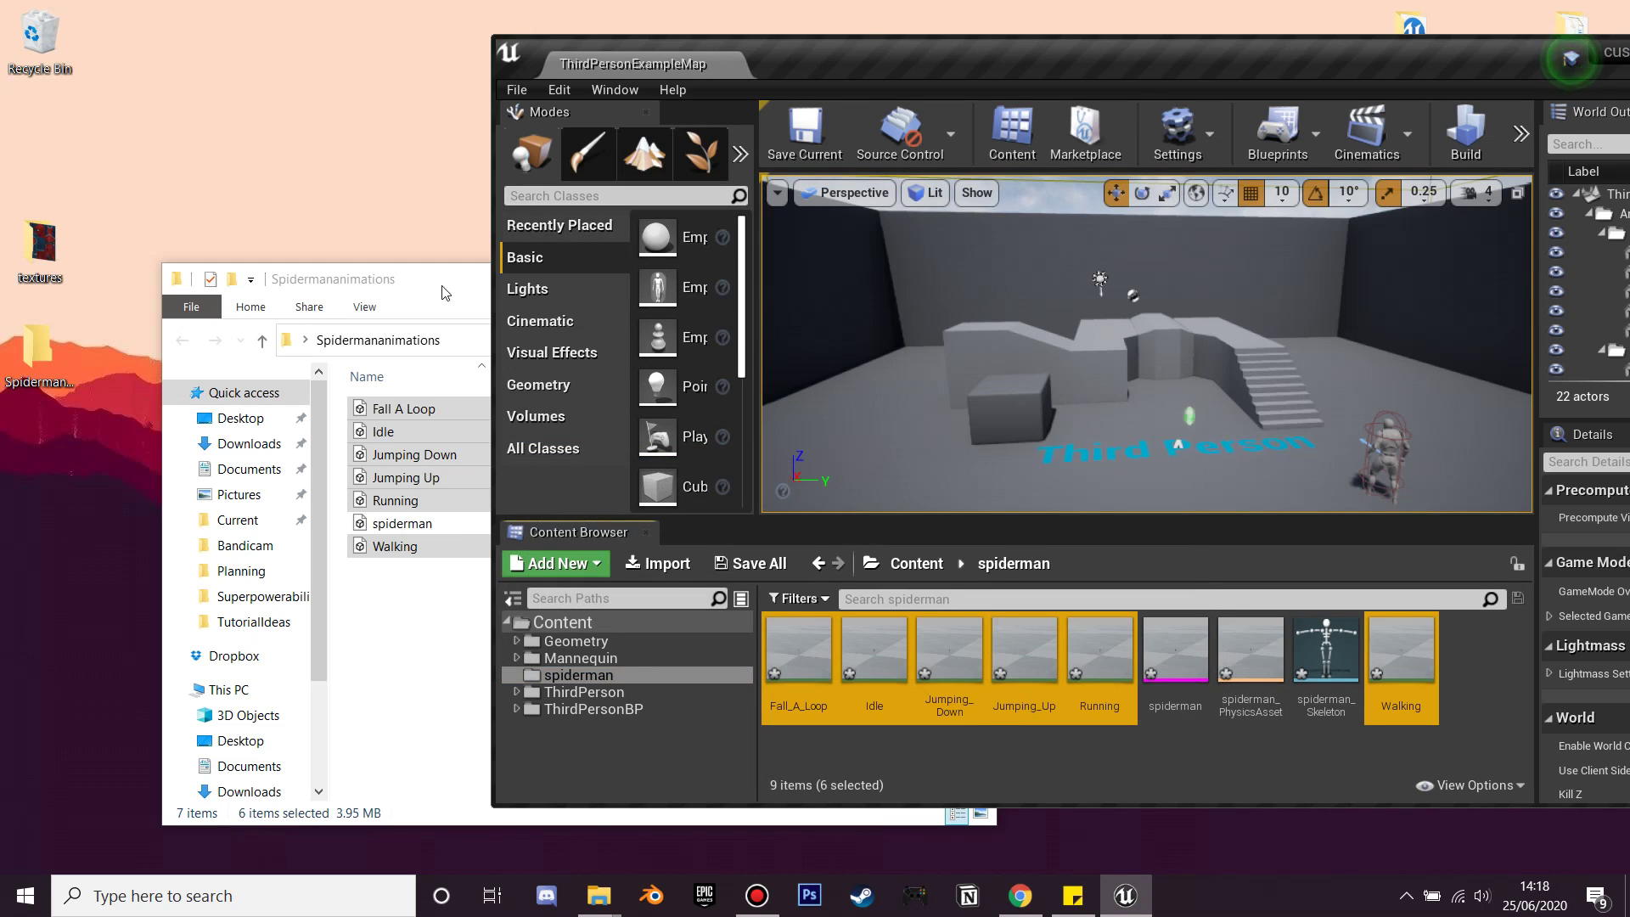
# Step: Import the Spider-Man body texture from the desktop textures folder into the project's spiderman folder and close the file windows
pyautogui.moveTo(445, 293); pyautogui.dragTo(284, 287)
pyautogui.click(751, 260)
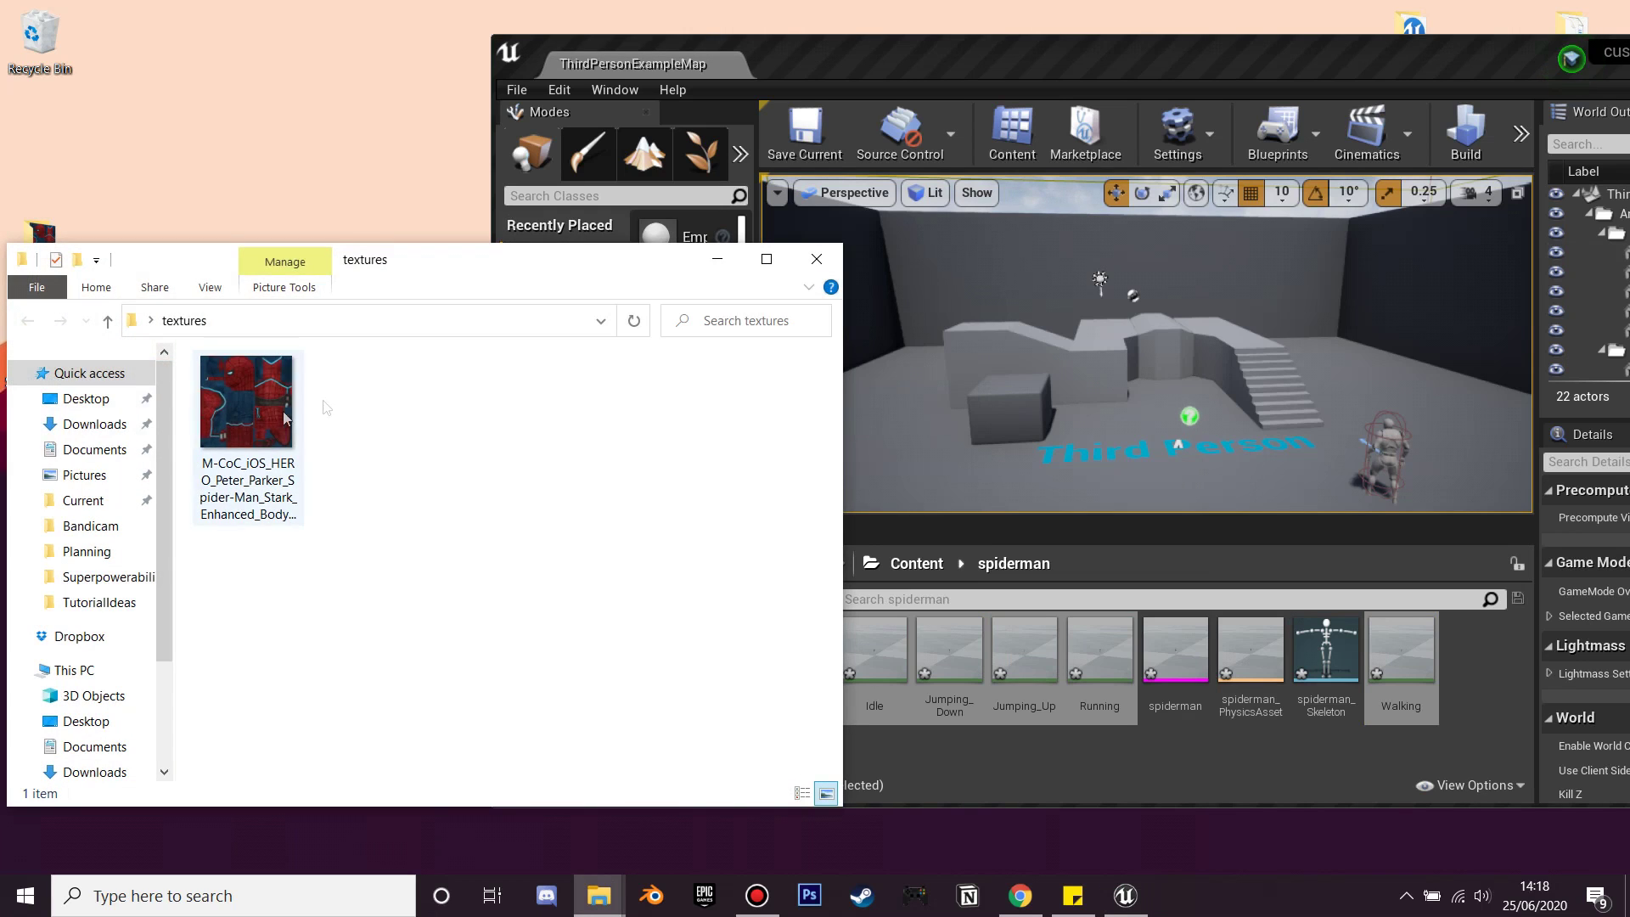
pyautogui.moveTo(280, 413); pyautogui.dragTo(1475, 659)
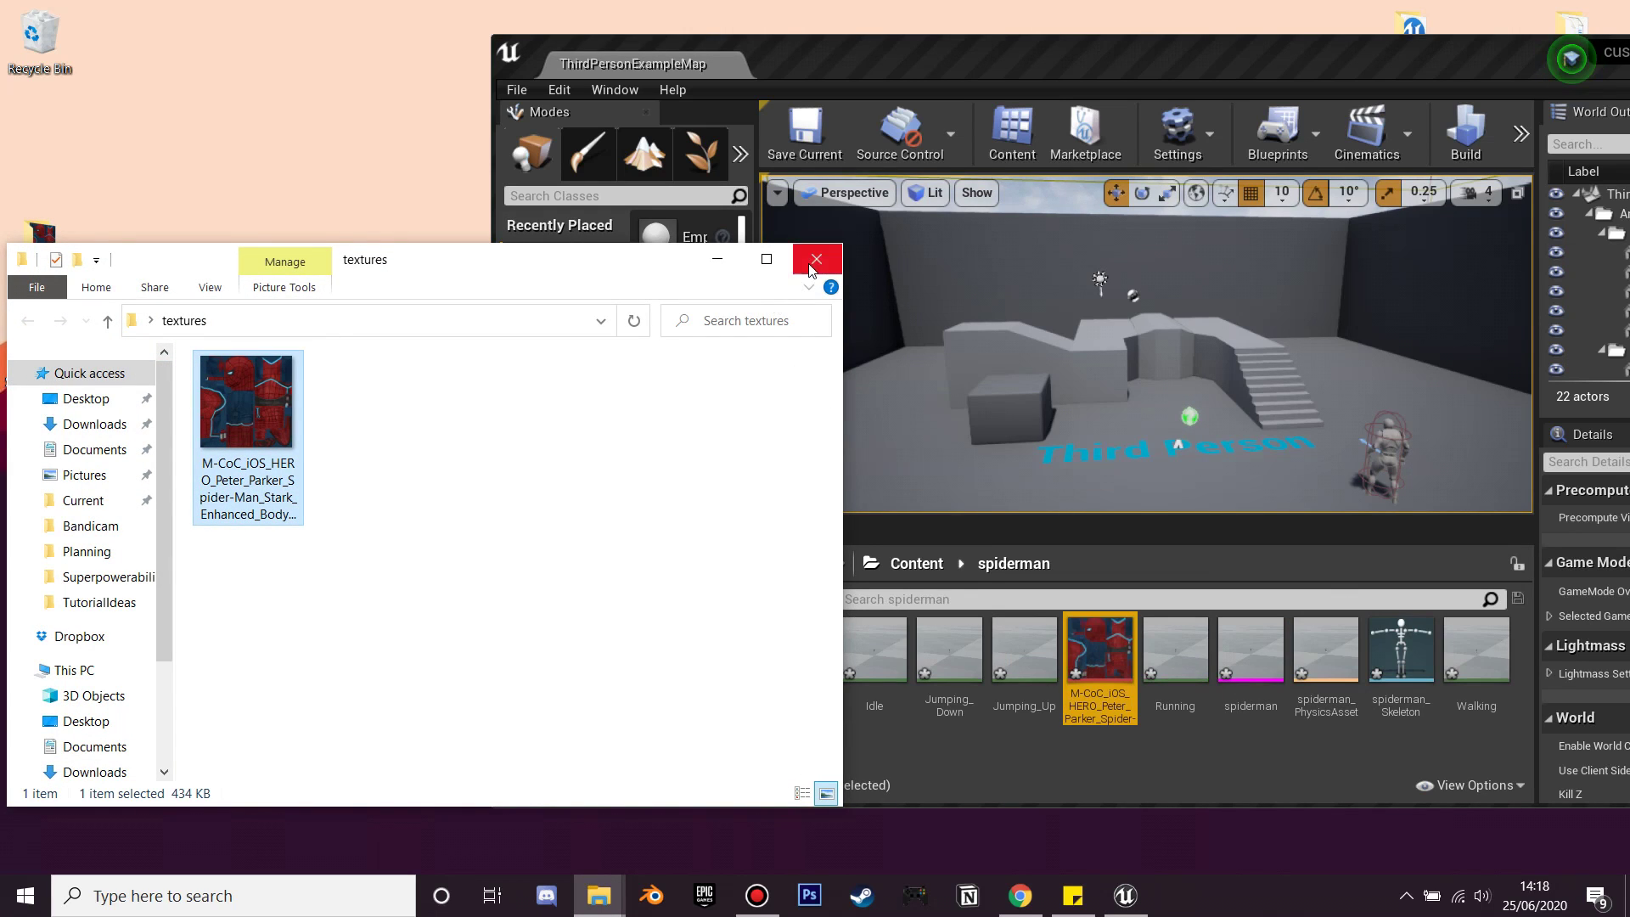
pyautogui.click(815, 259)
# Step: Create a material from the imported Spider-Man body texture, keeping its default name, and maximize the editor window
pyautogui.rightClick(1103, 653)
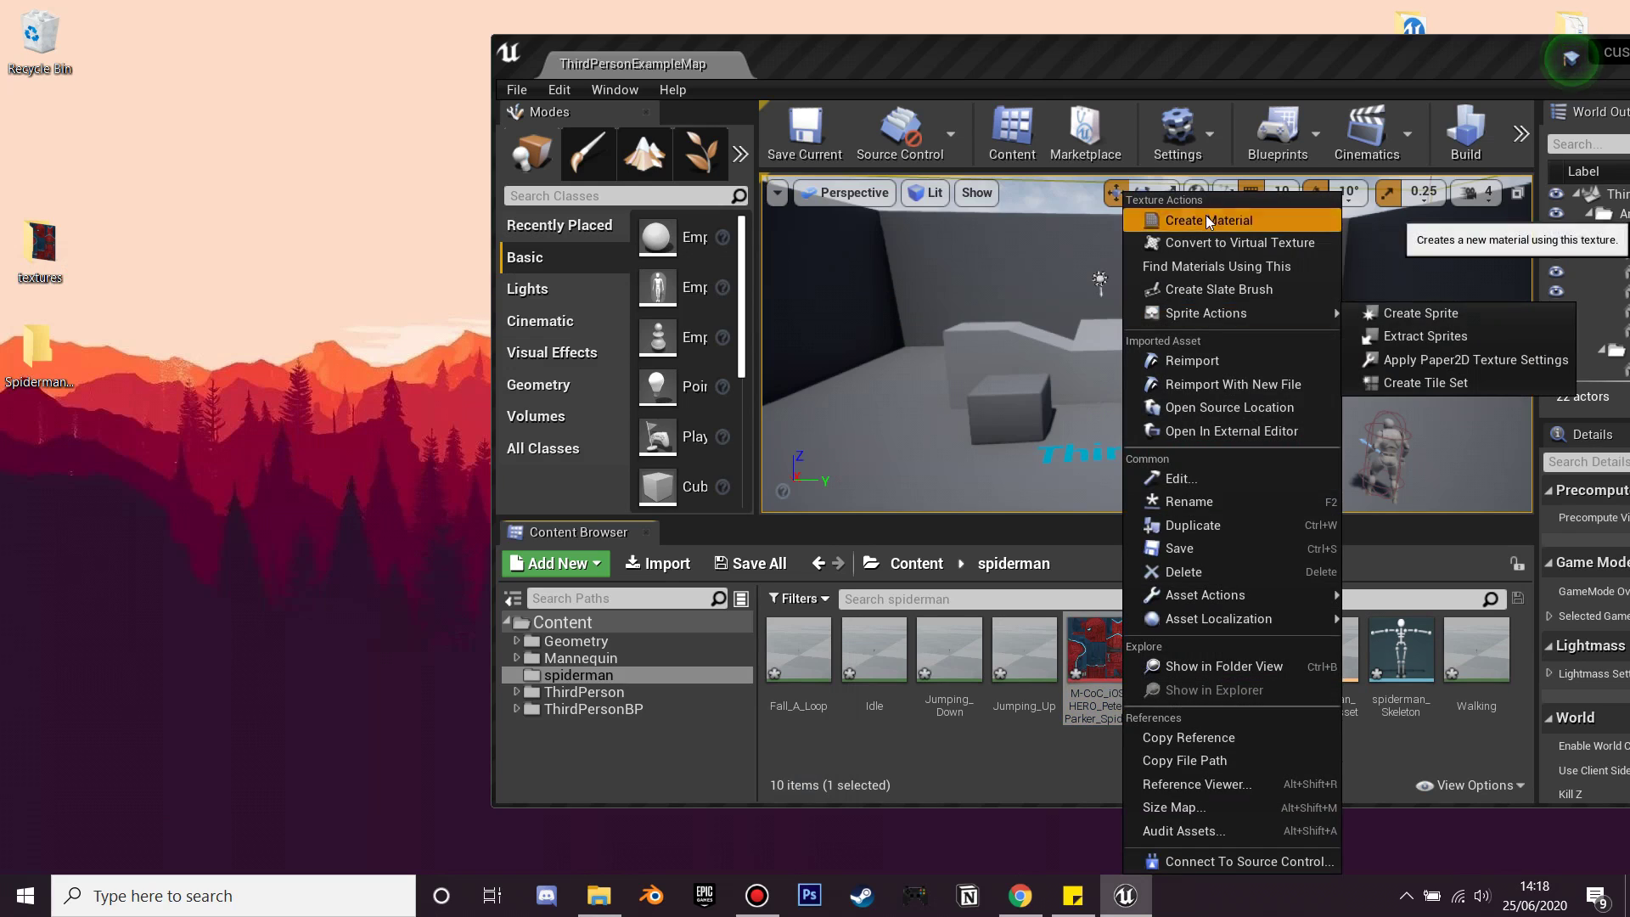
pyautogui.click(1205, 220)
pyautogui.press('Return')
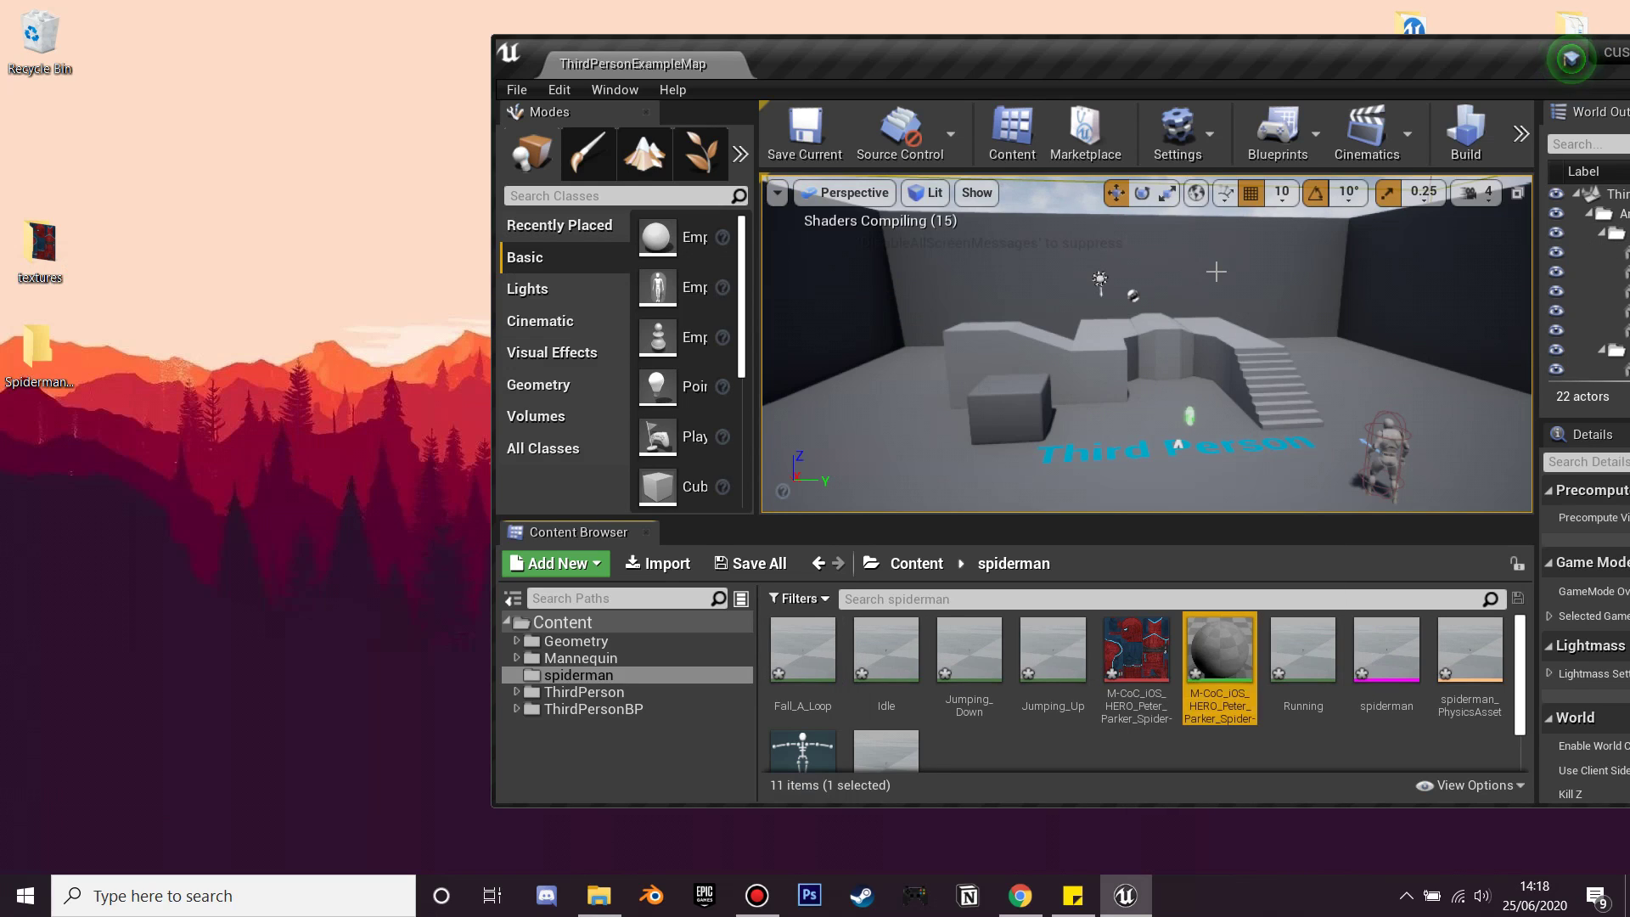
pyautogui.doubleClick(1243, 48)
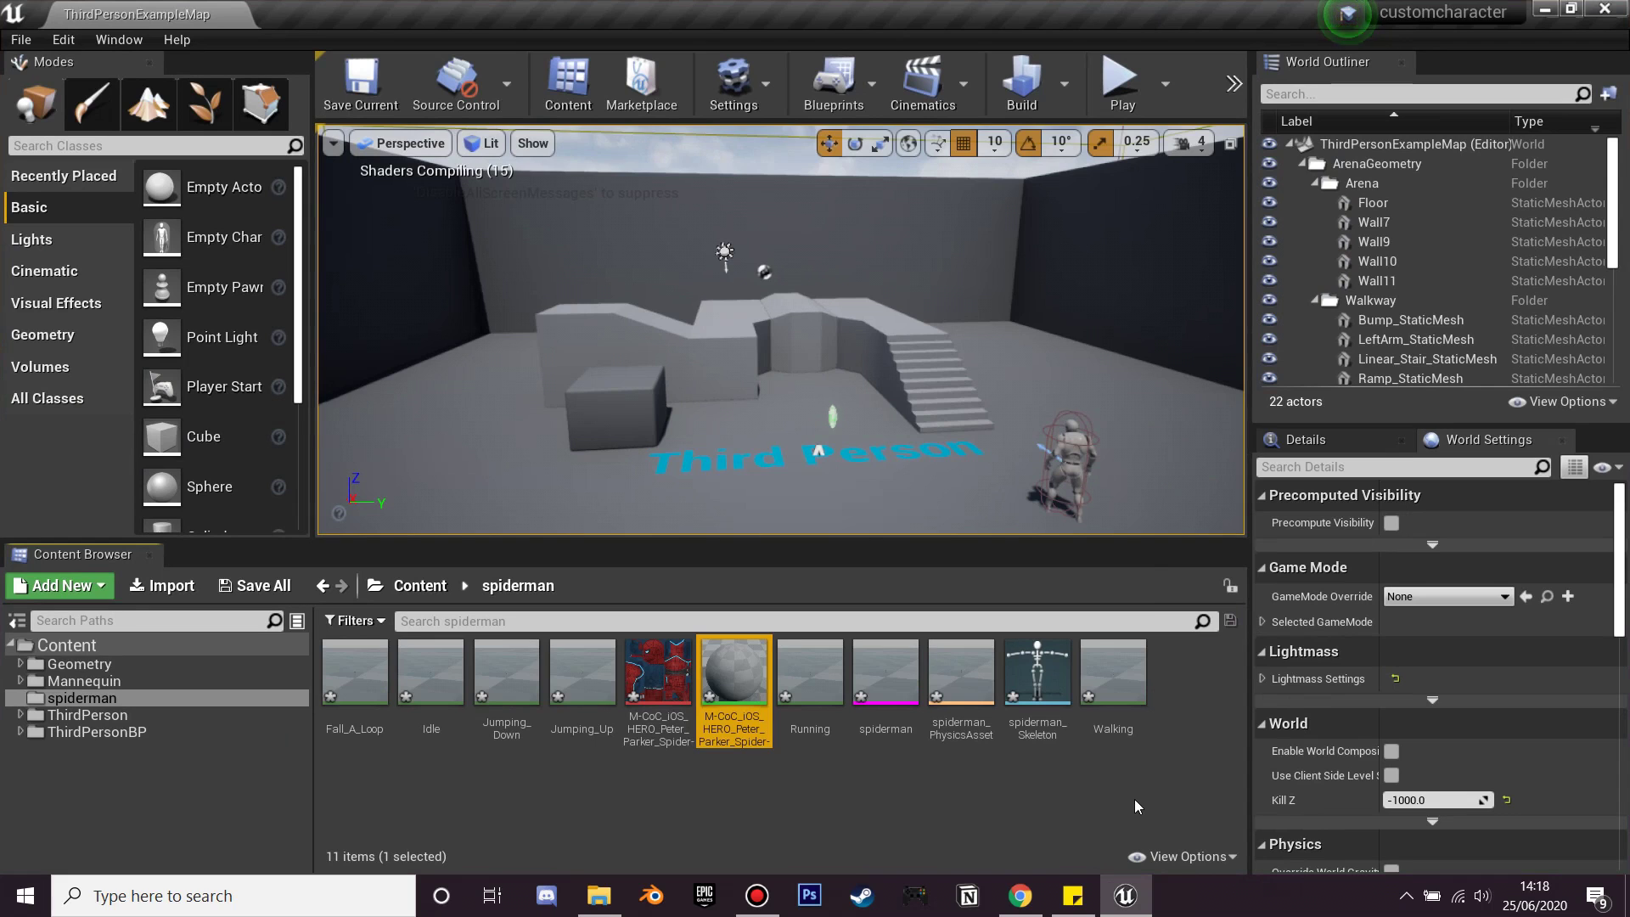
# Step: Assign the new Spider-Man body material to Element 0 of the spiderman skeletal mesh, save the mesh and close its editor
pyautogui.click(897, 804)
pyautogui.doubleClick(886, 653)
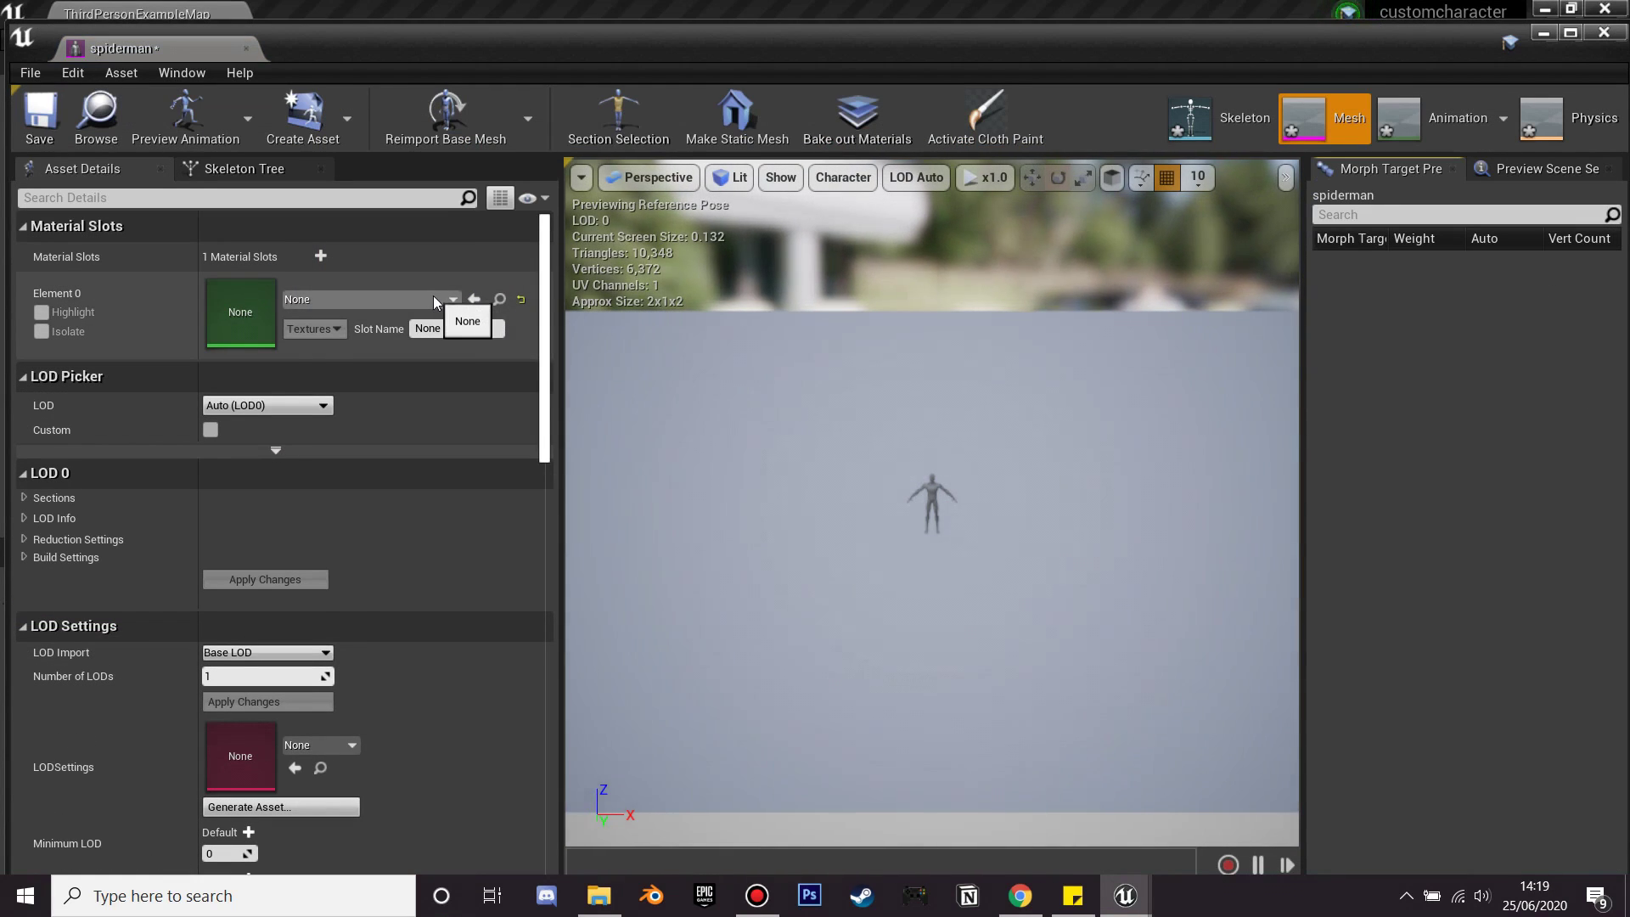
pyautogui.click(433, 297)
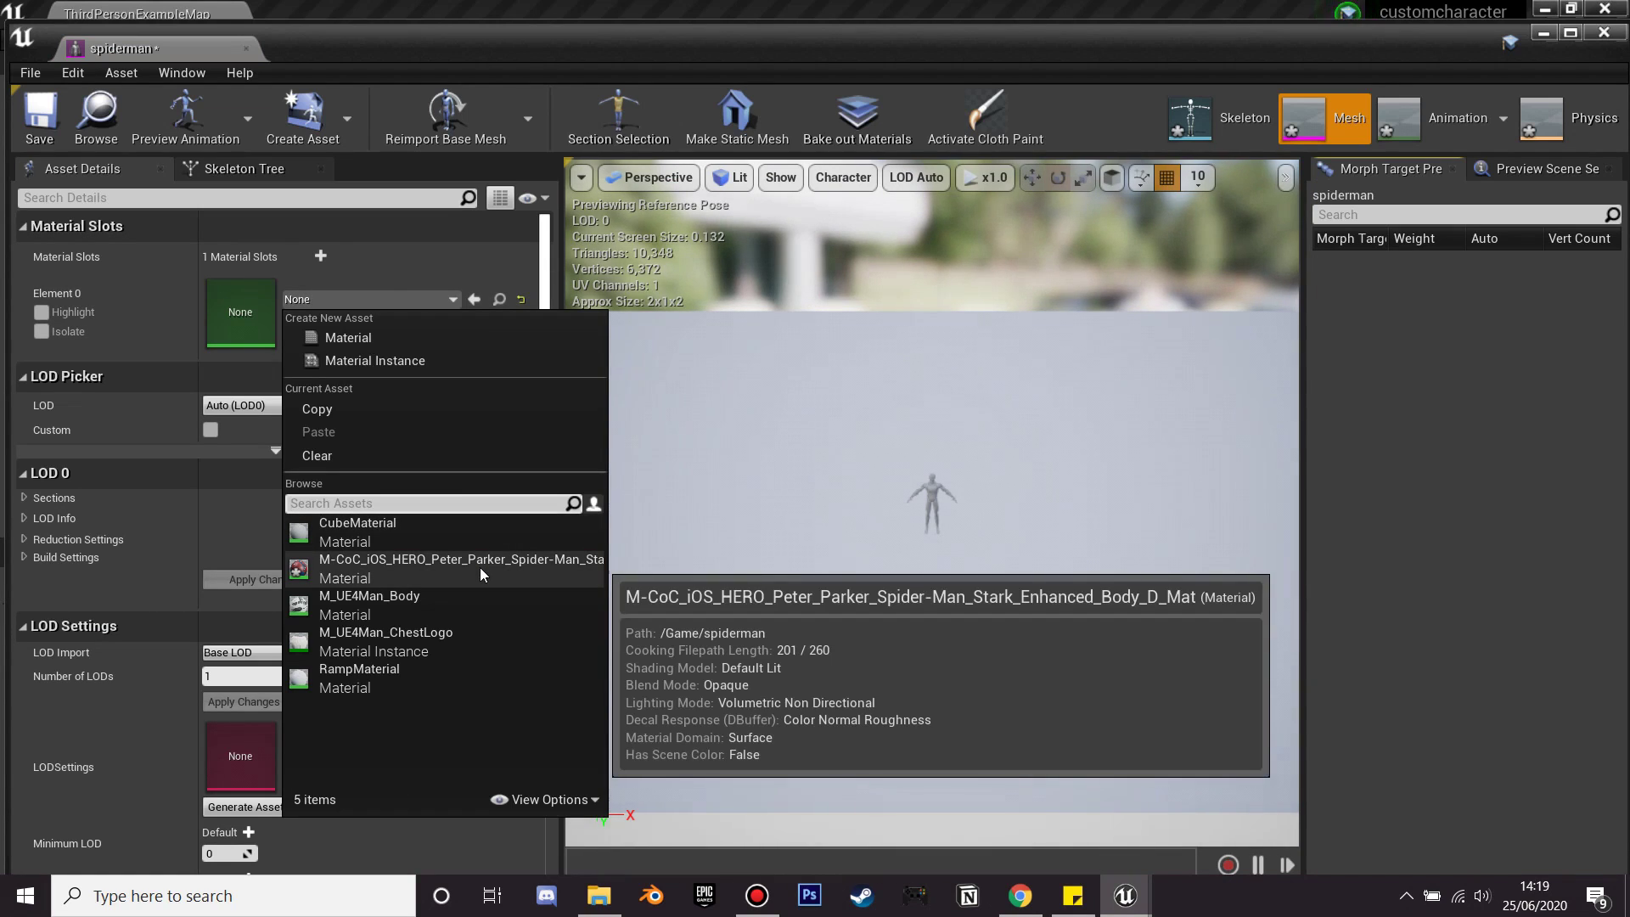
pyautogui.click(480, 567)
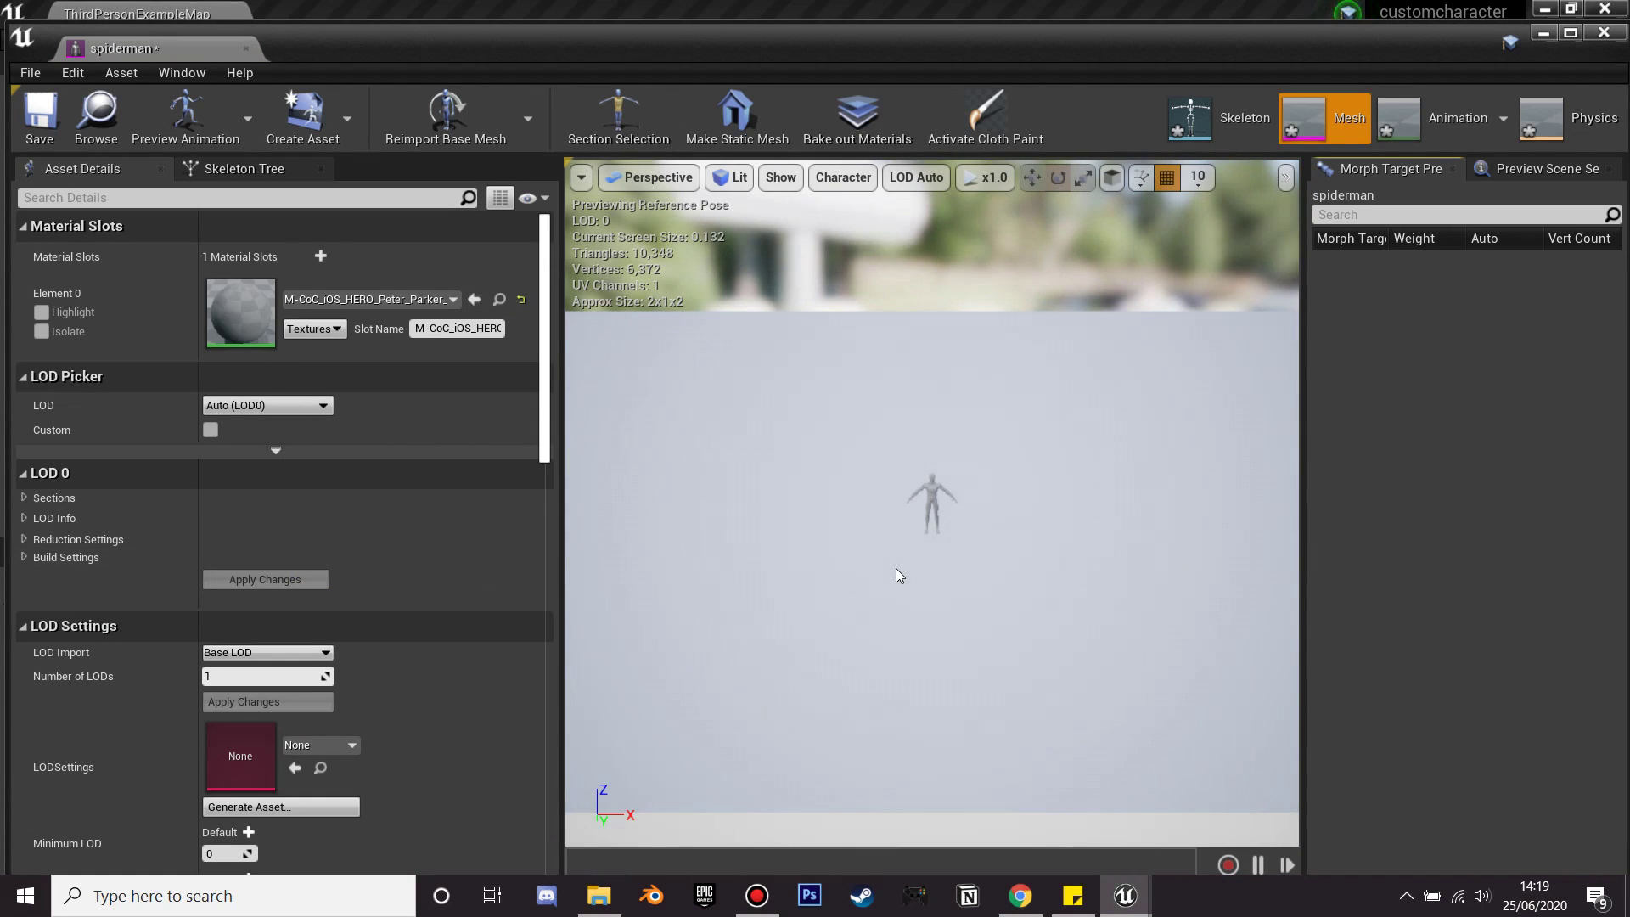
pyautogui.click(40, 115)
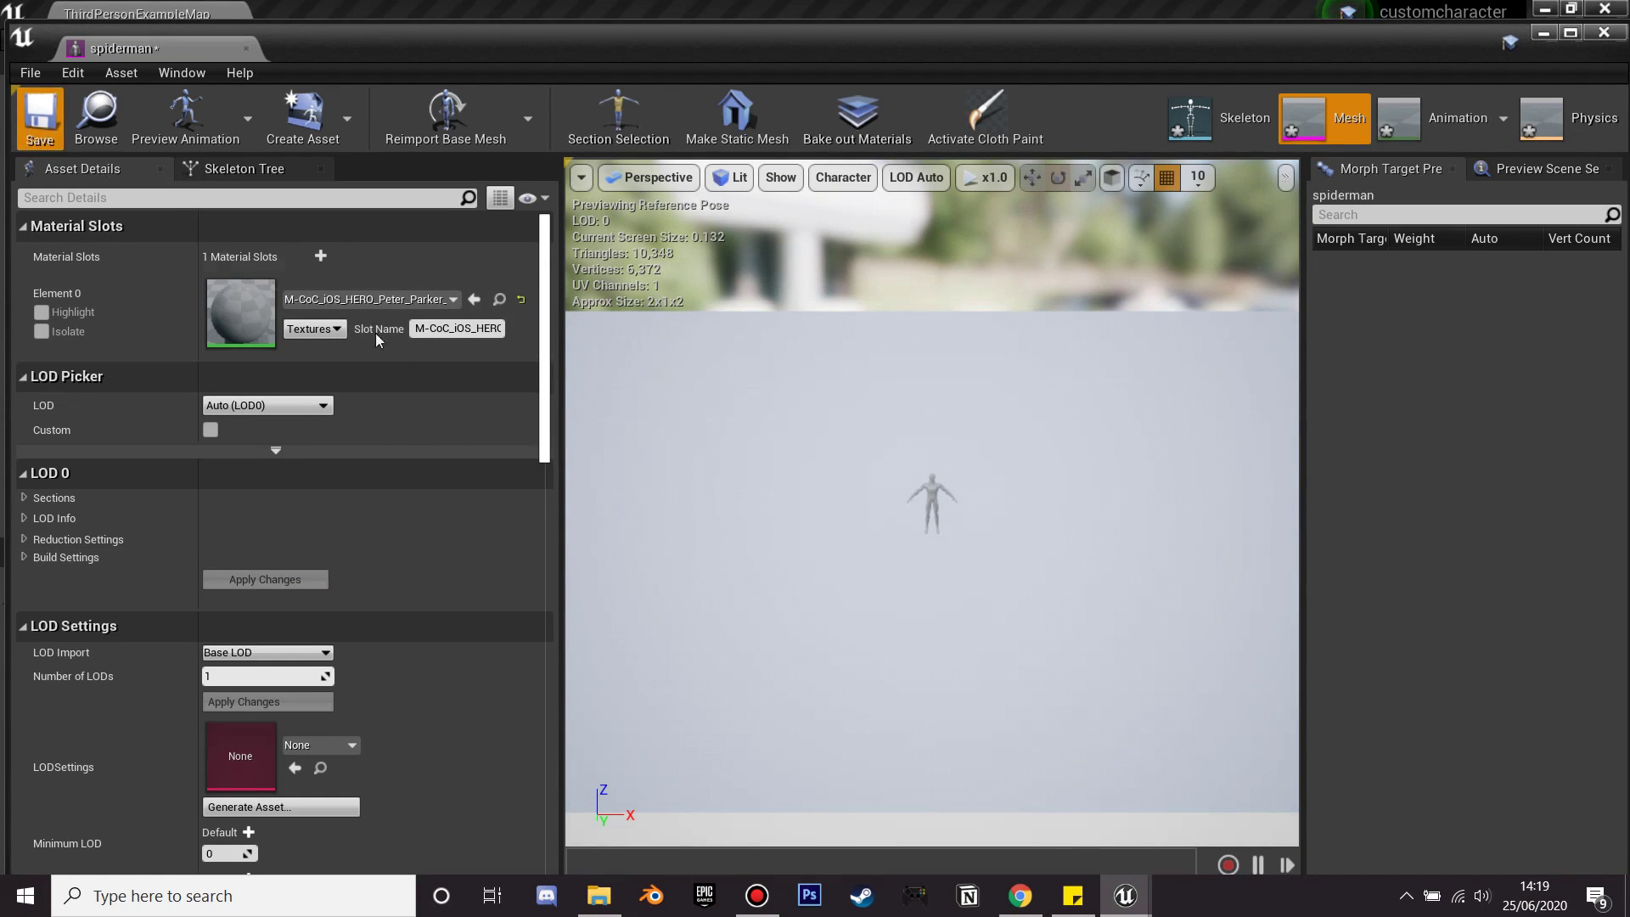
pyautogui.click(245, 49)
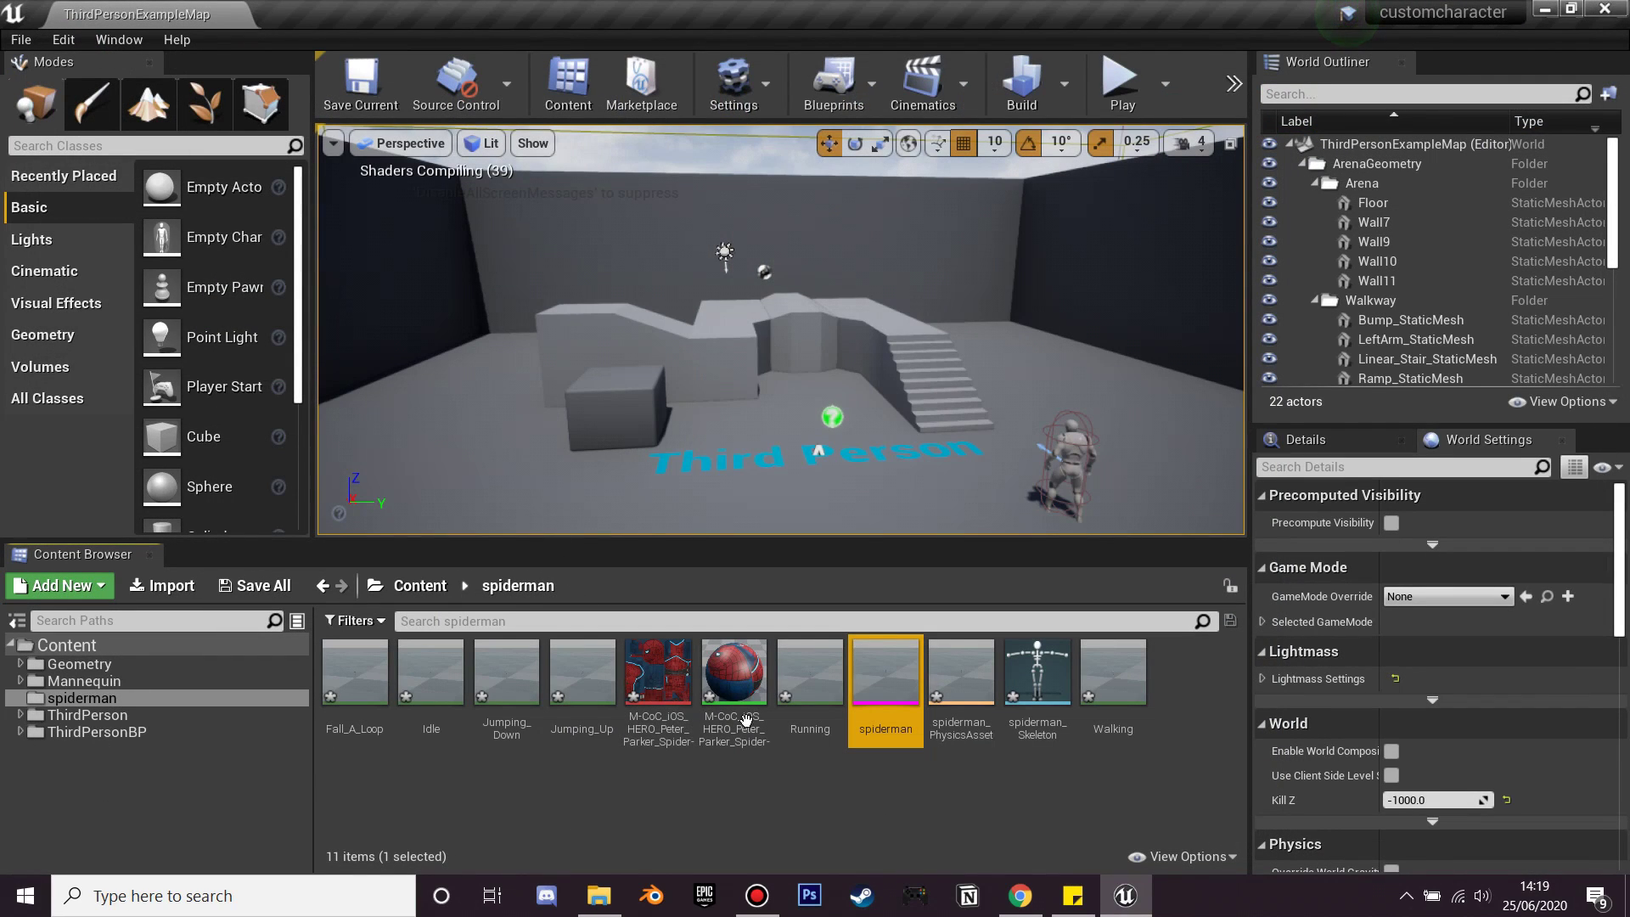
# Step: Create a Blend Space 1D for spiderman_Skeleton in the spiderman folder and name it idle_run
pyautogui.click(870, 803)
pyautogui.rightClick(869, 802)
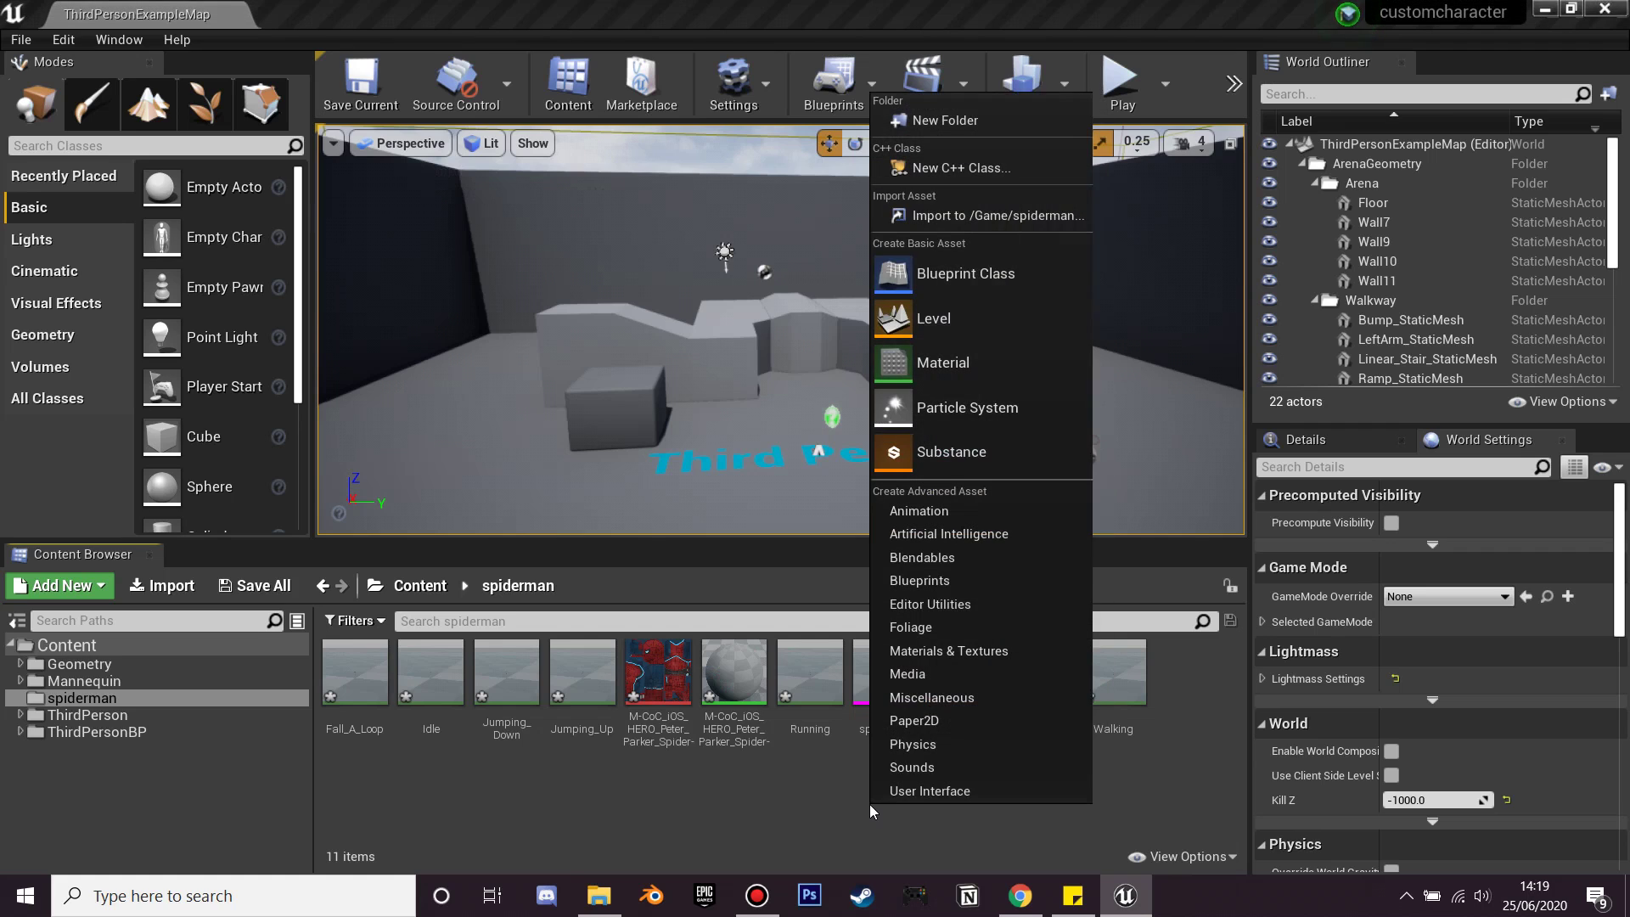
pyautogui.moveTo(988, 508)
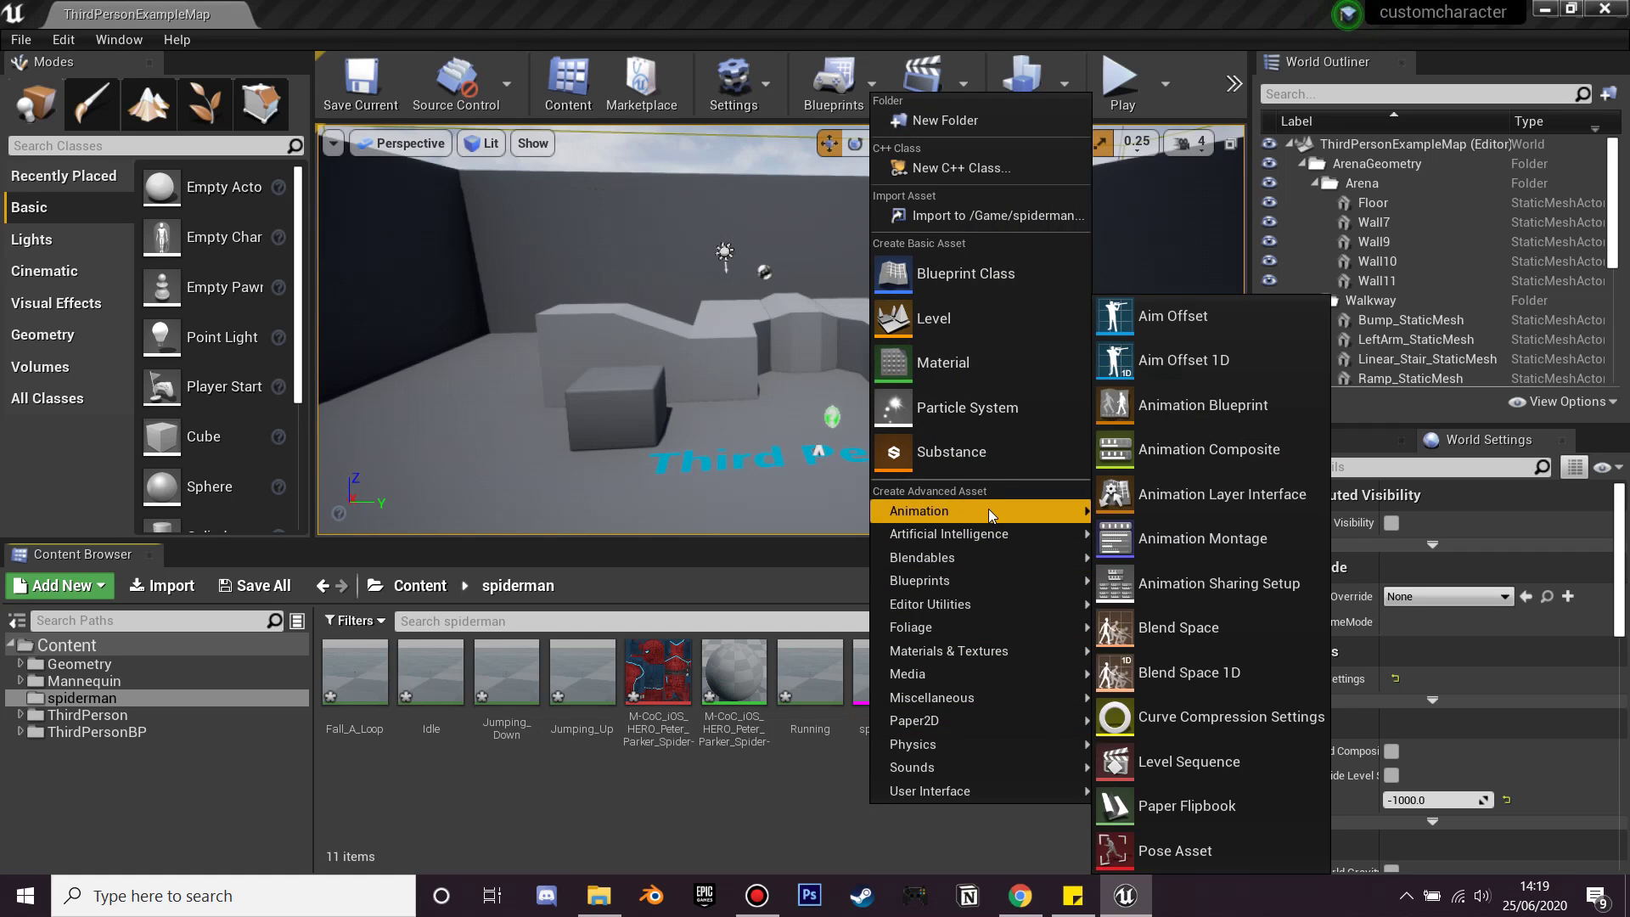
pyautogui.click(1224, 672)
pyautogui.click(724, 175)
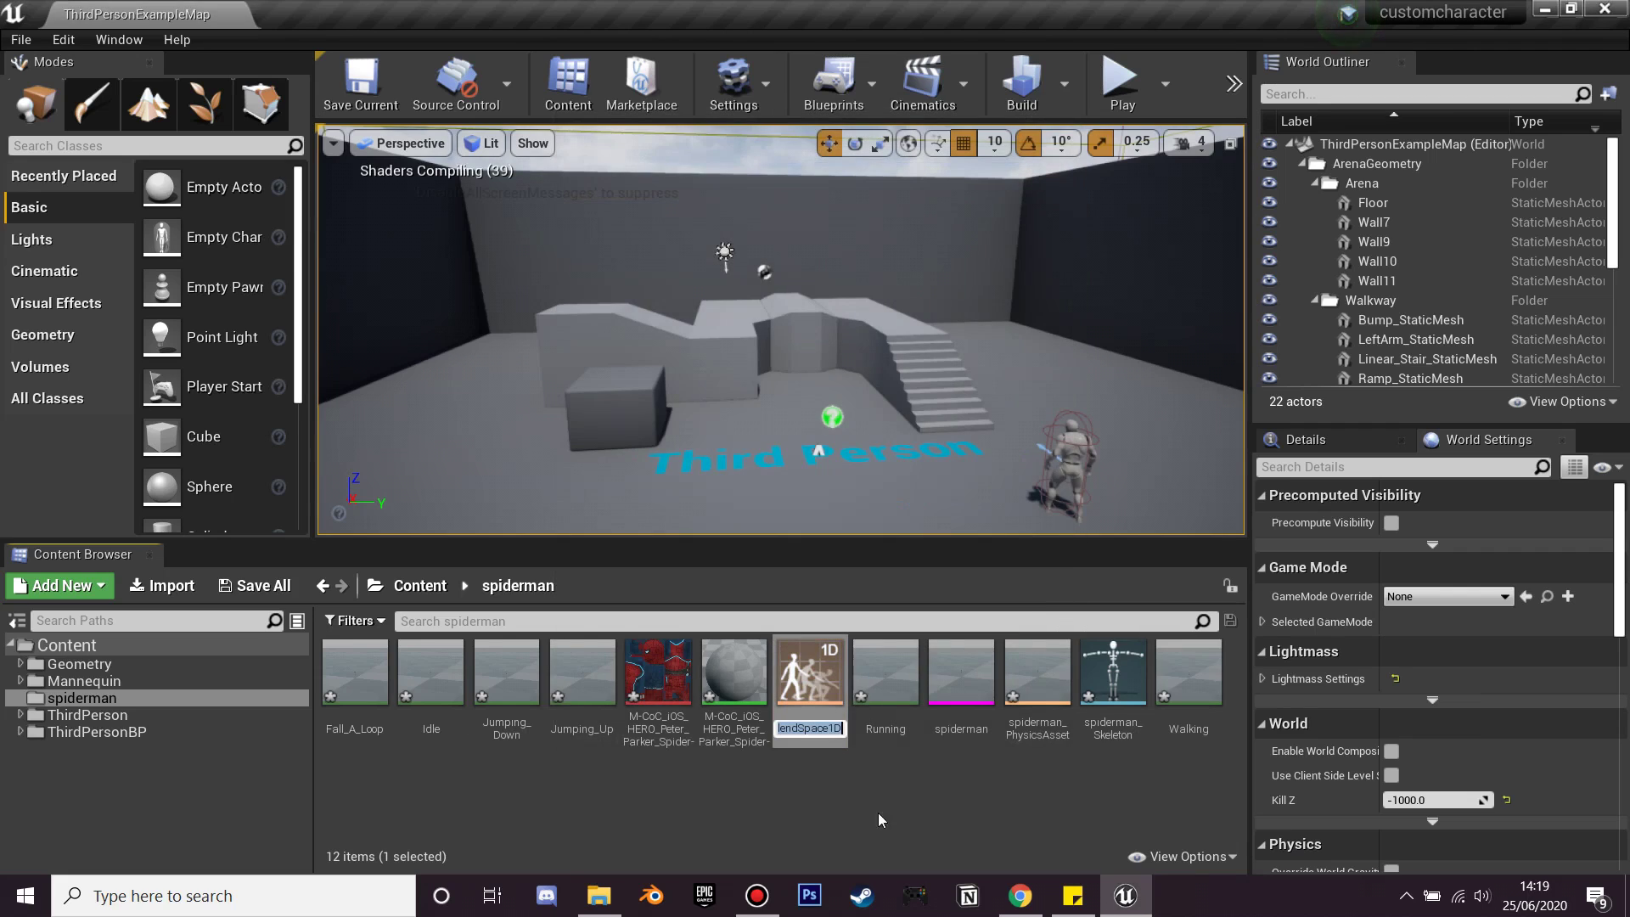
pyautogui.write('idle_run')
pyautogui.press('Return')
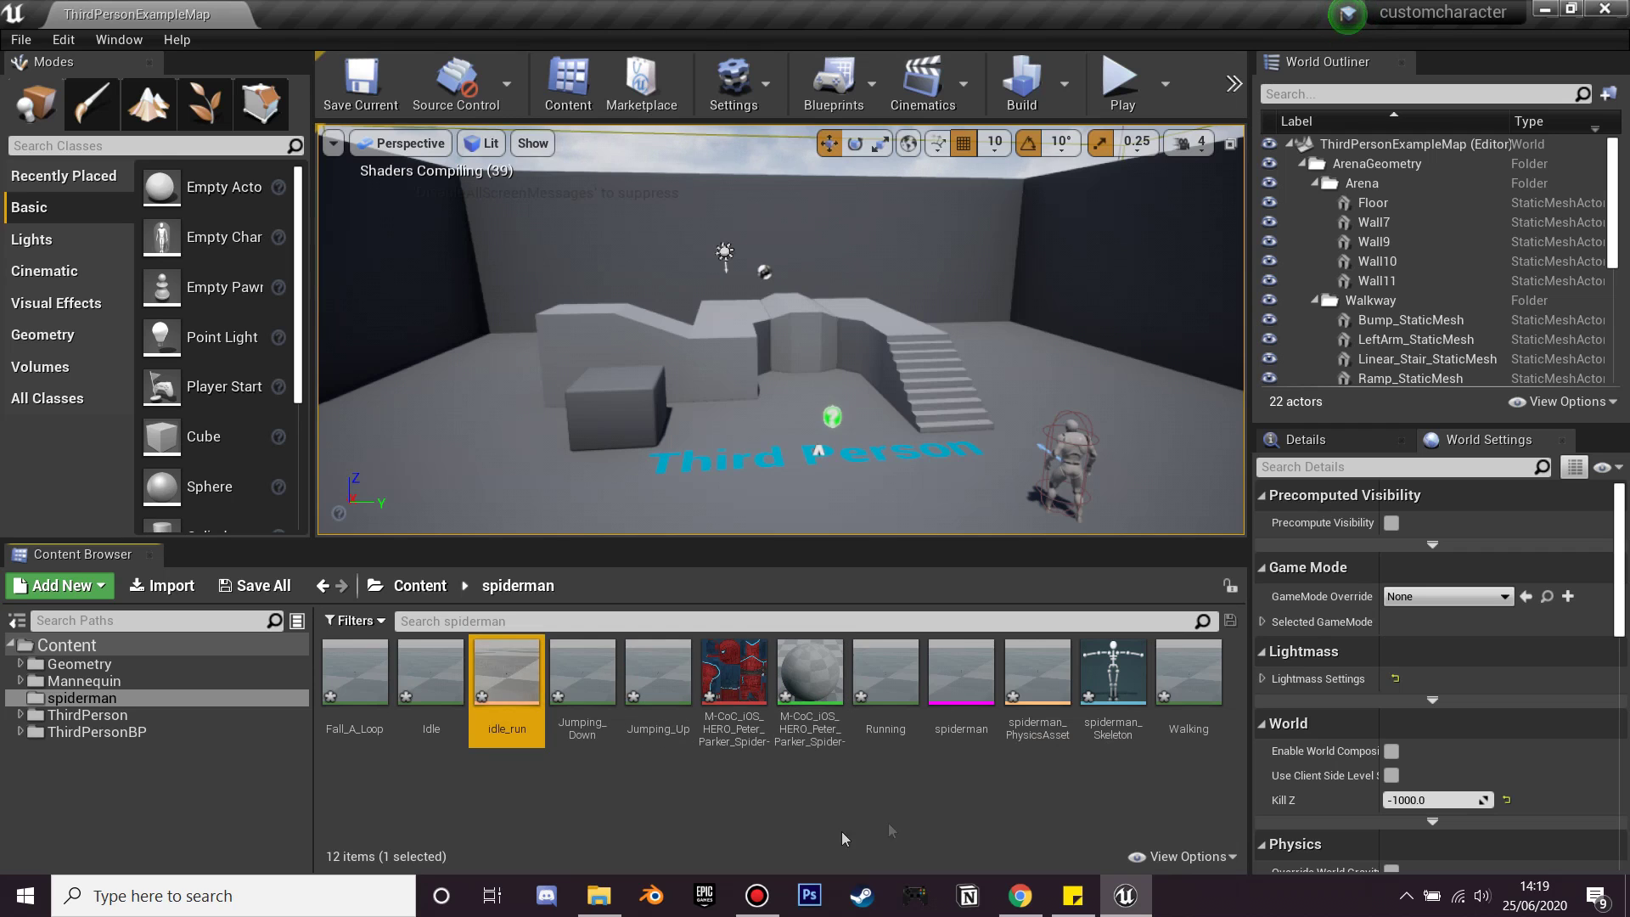
# Step: Open the idle_run blend space and place the Idle animation as a sample at 0
pyautogui.doubleClick(475, 715)
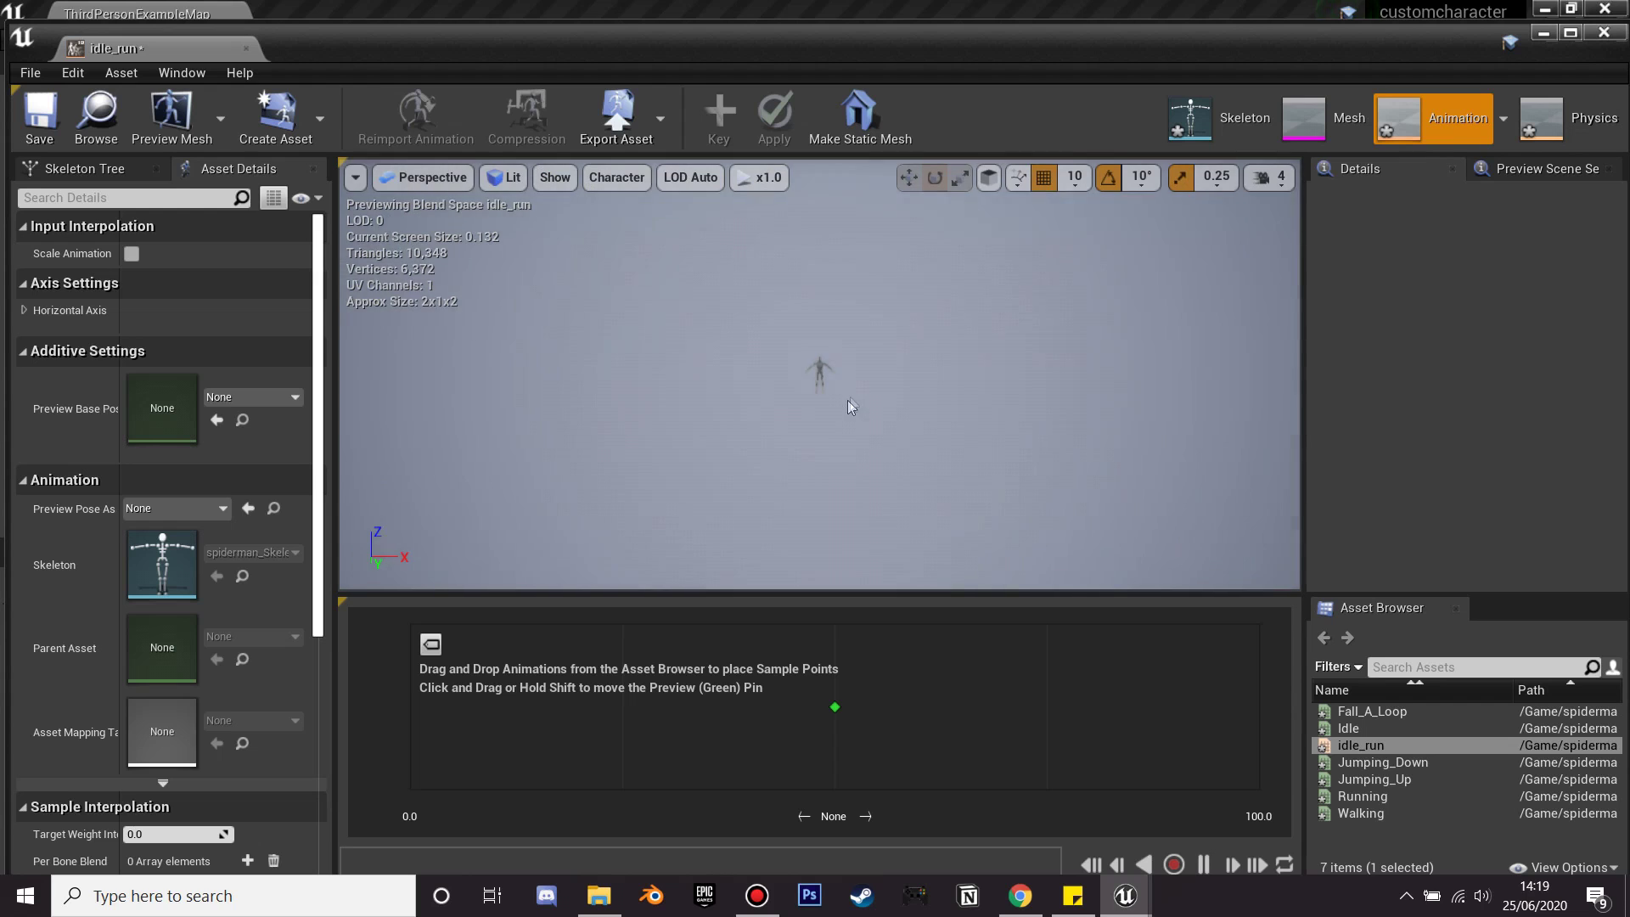
pyautogui.moveTo(847, 406); pyautogui.dragTo(852, 407)
pyautogui.click(1376, 728)
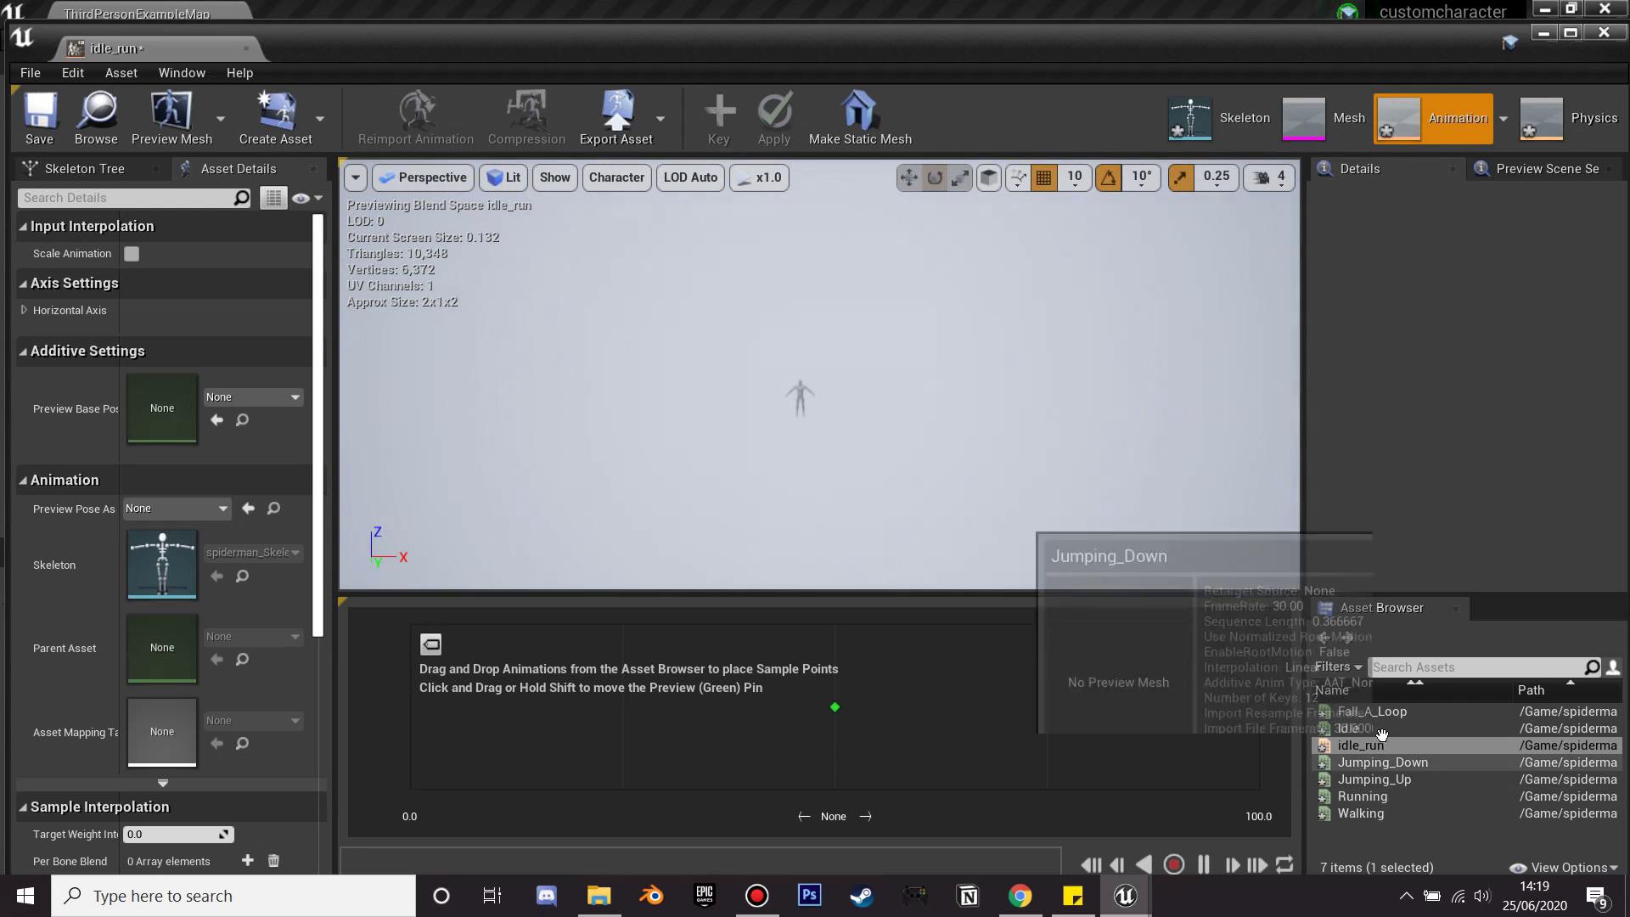
pyautogui.moveTo(1376, 728); pyautogui.dragTo(410, 712)
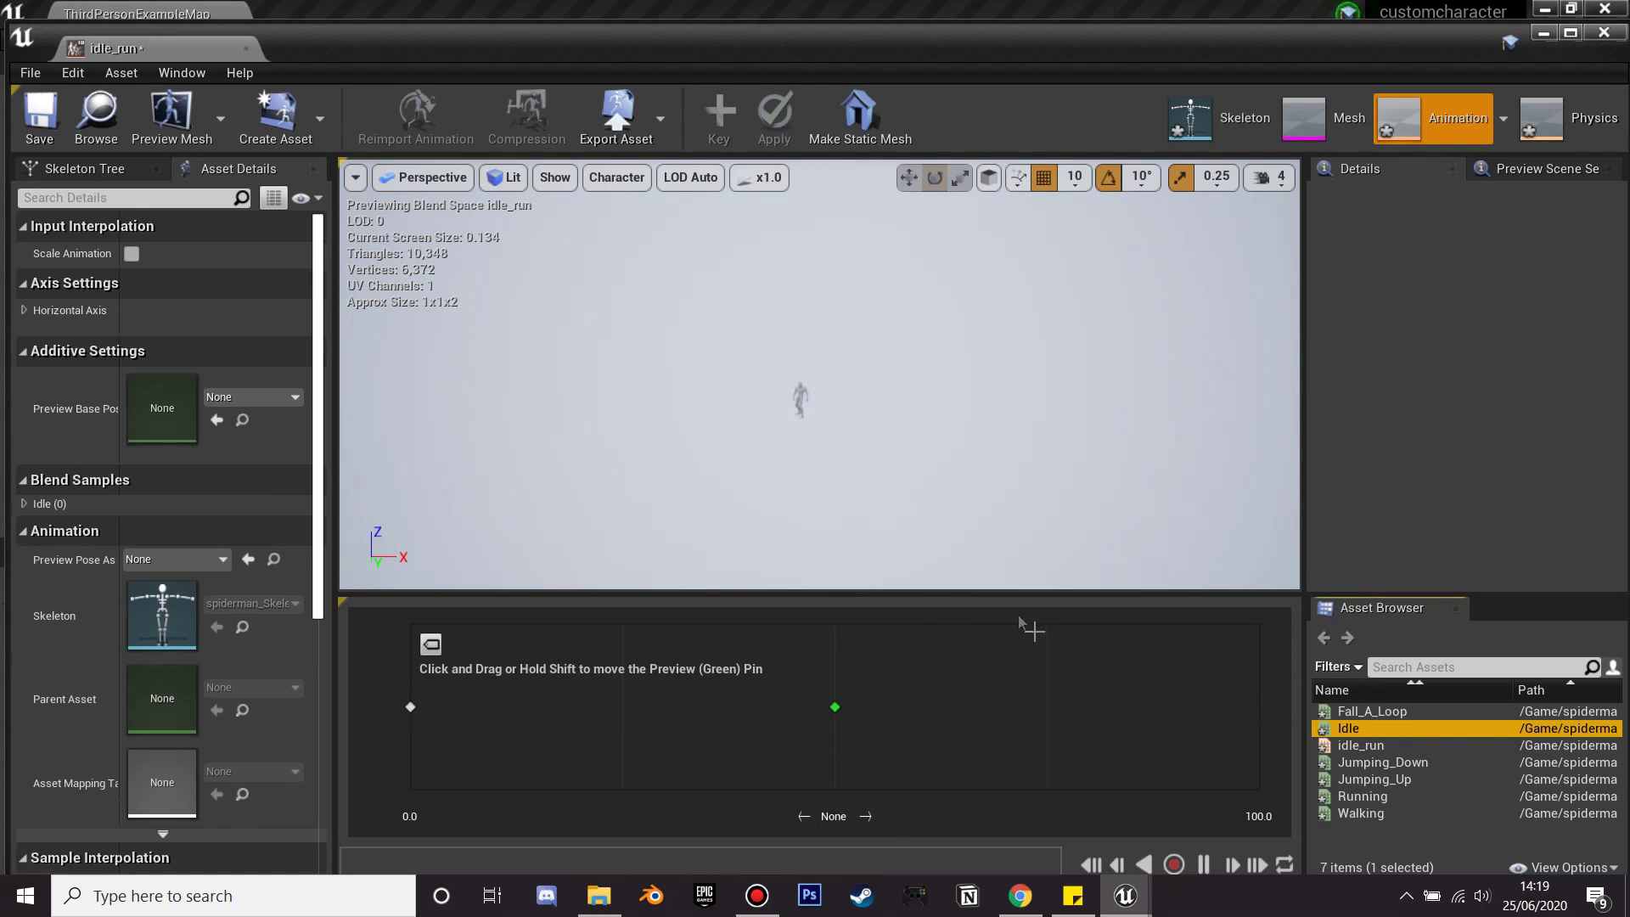
# Step: Place Walking at the first inner gridline and Running at 100 in idle_run, preview the blend, and close the blend space
pyautogui.click(1382, 796)
pyautogui.moveTo(1362, 813); pyautogui.dragTo(627, 705)
pyautogui.moveTo(763, 690); pyautogui.dragTo(594, 742)
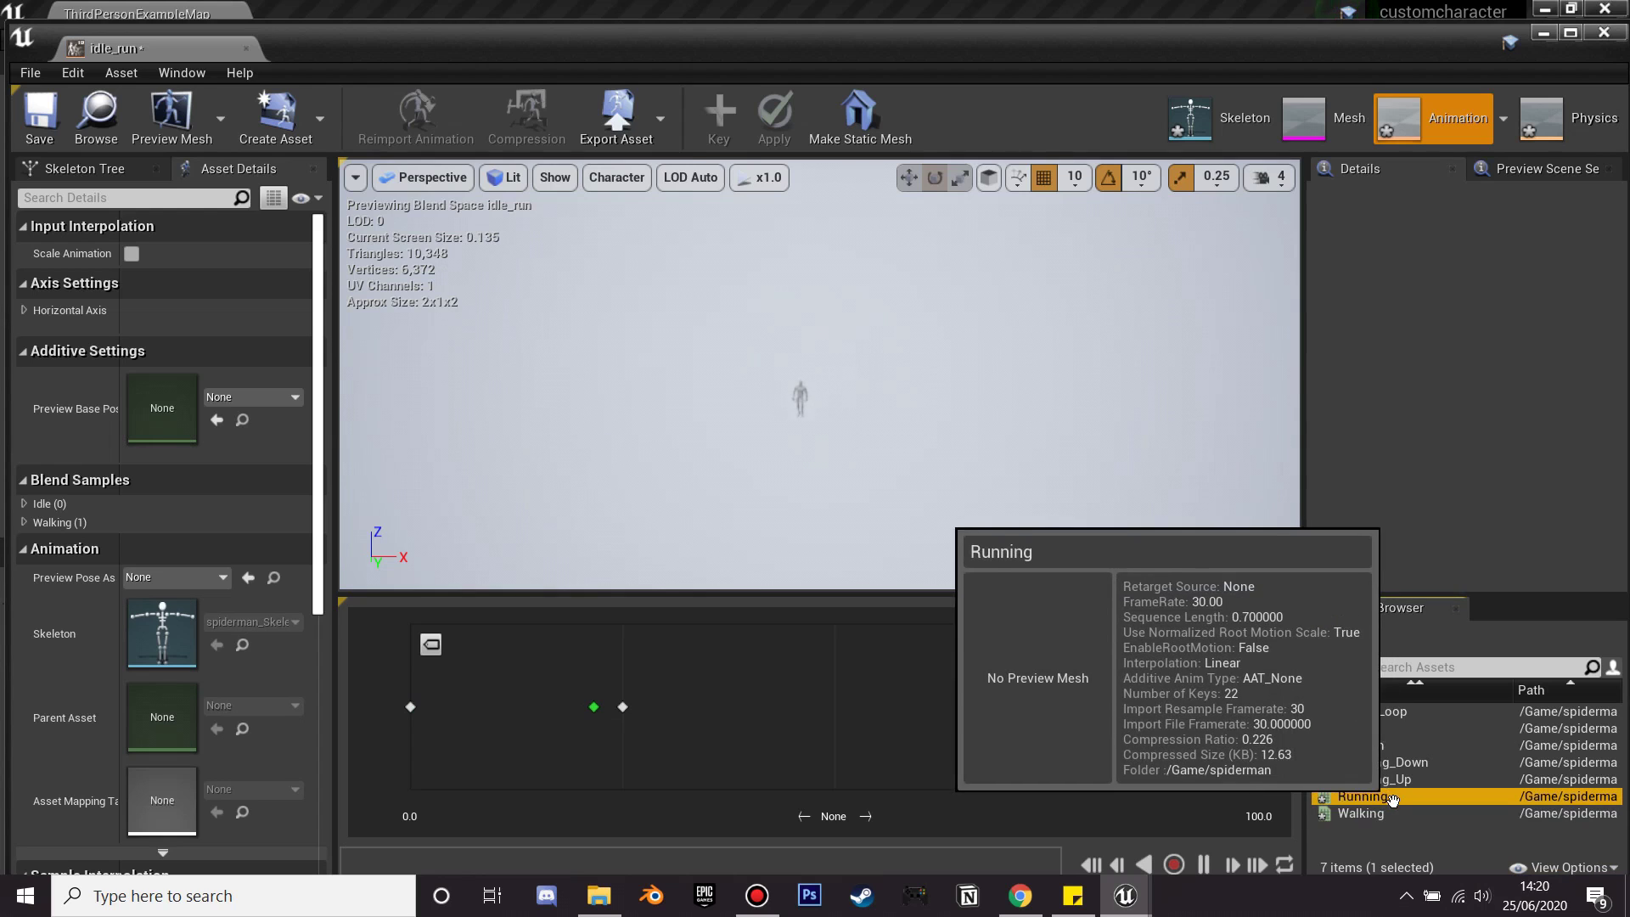
pyautogui.moveTo(1400, 798); pyautogui.dragTo(1209, 711)
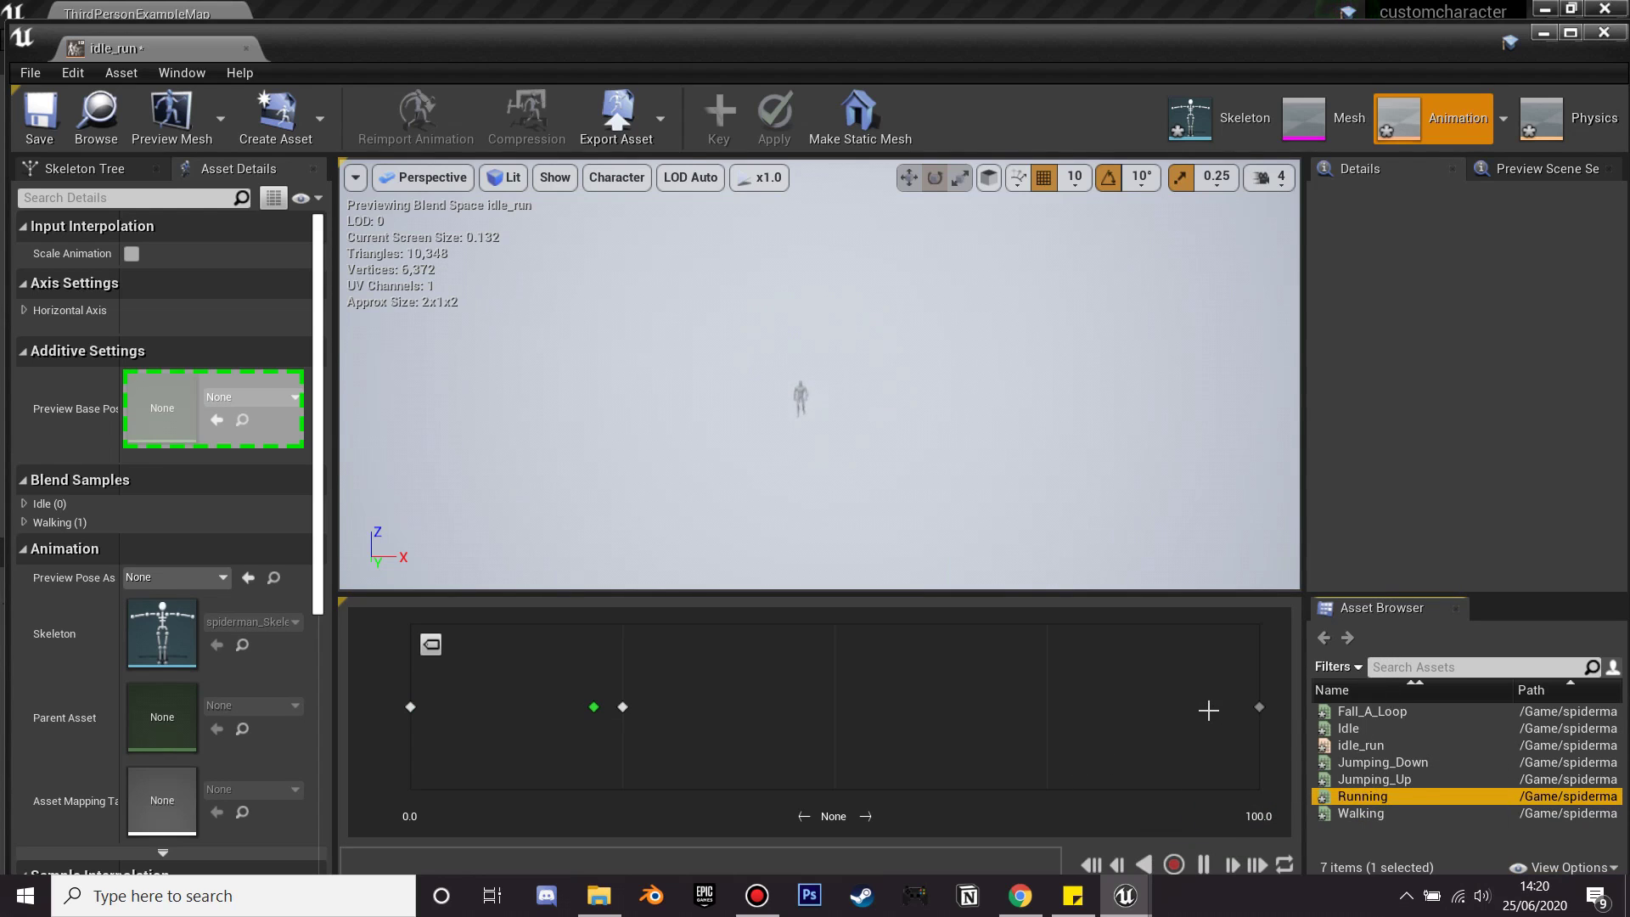
pyautogui.moveTo(591, 723); pyautogui.dragTo(1262, 738)
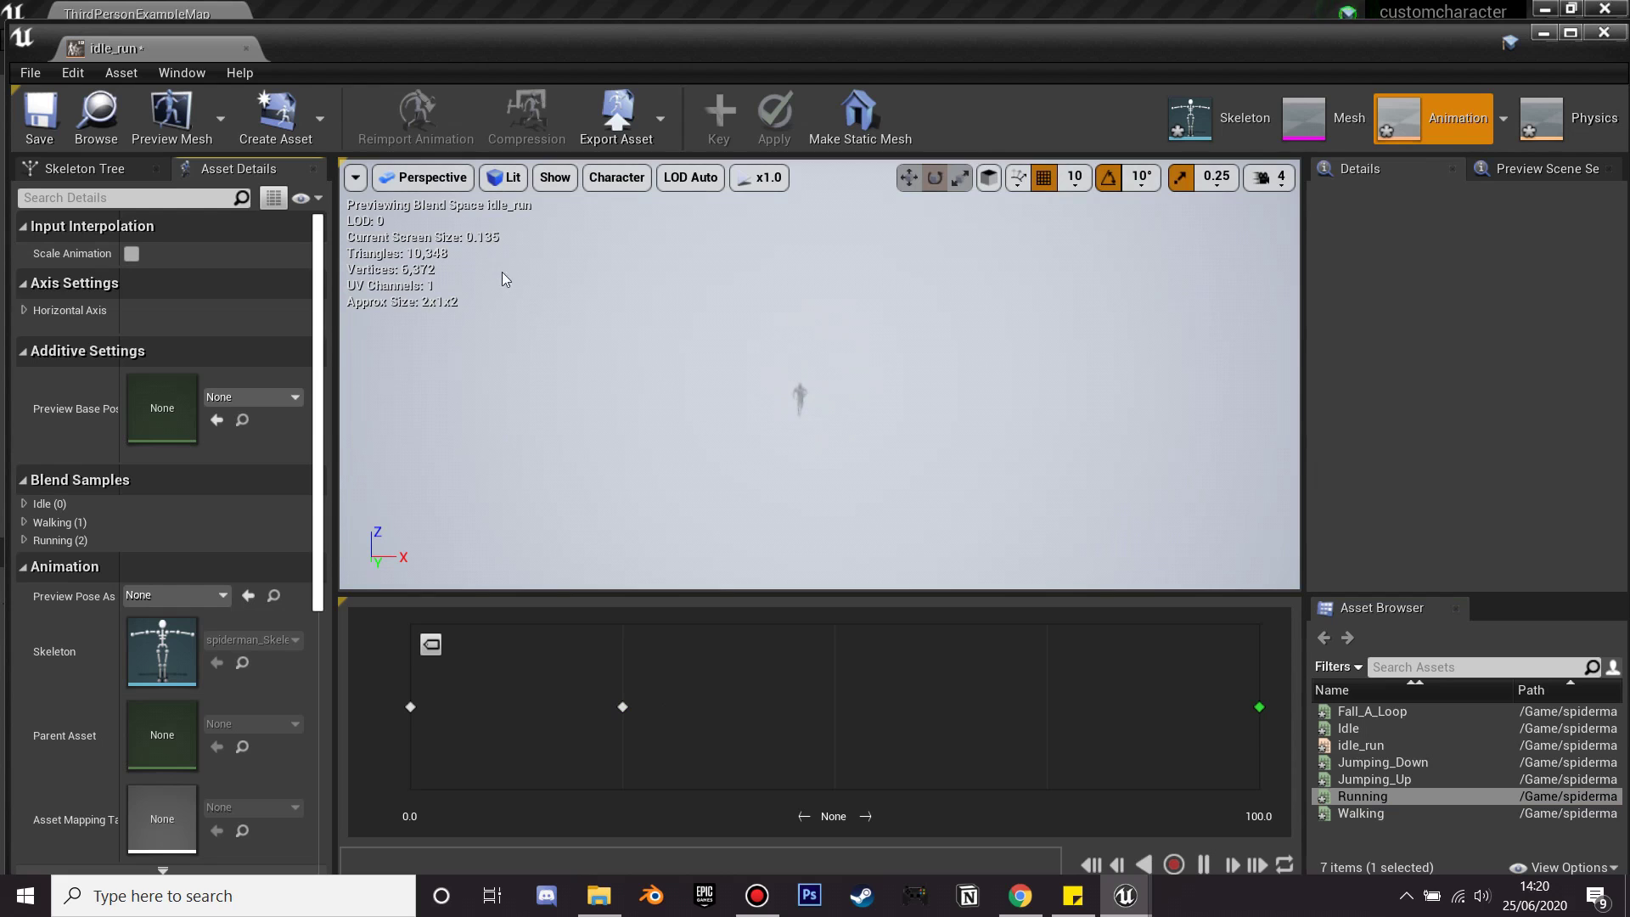
pyautogui.click(245, 48)
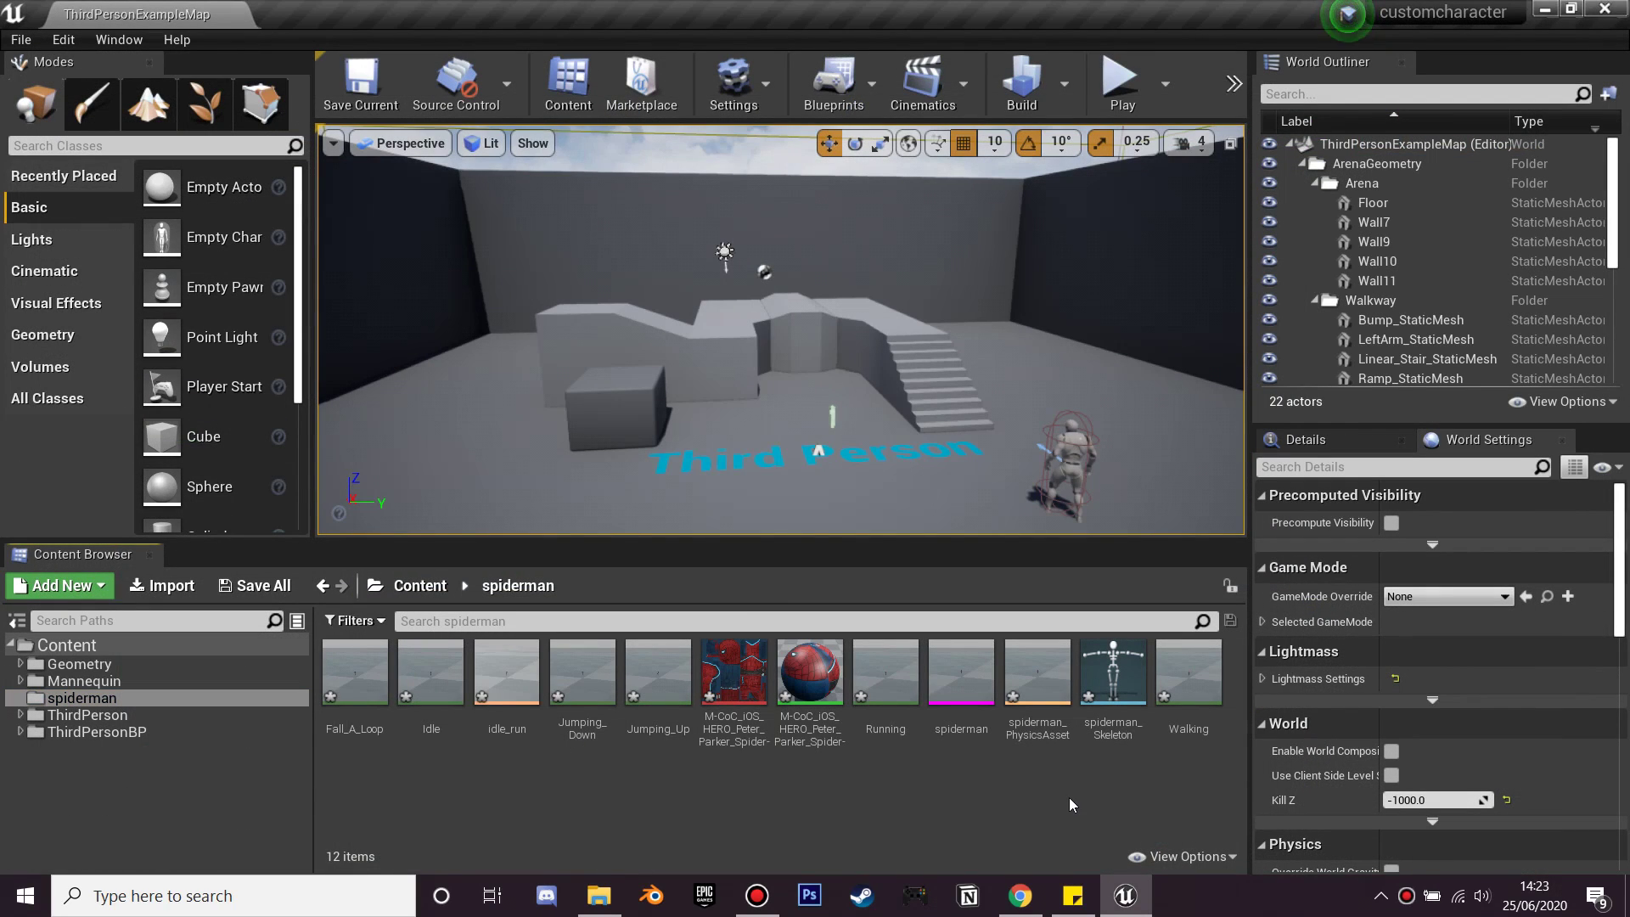
# Step: Create an Animation Blueprint targeting spiderman_Skeleton in the spiderman folder and name it spidermananimbp
pyautogui.rightClick(479, 807)
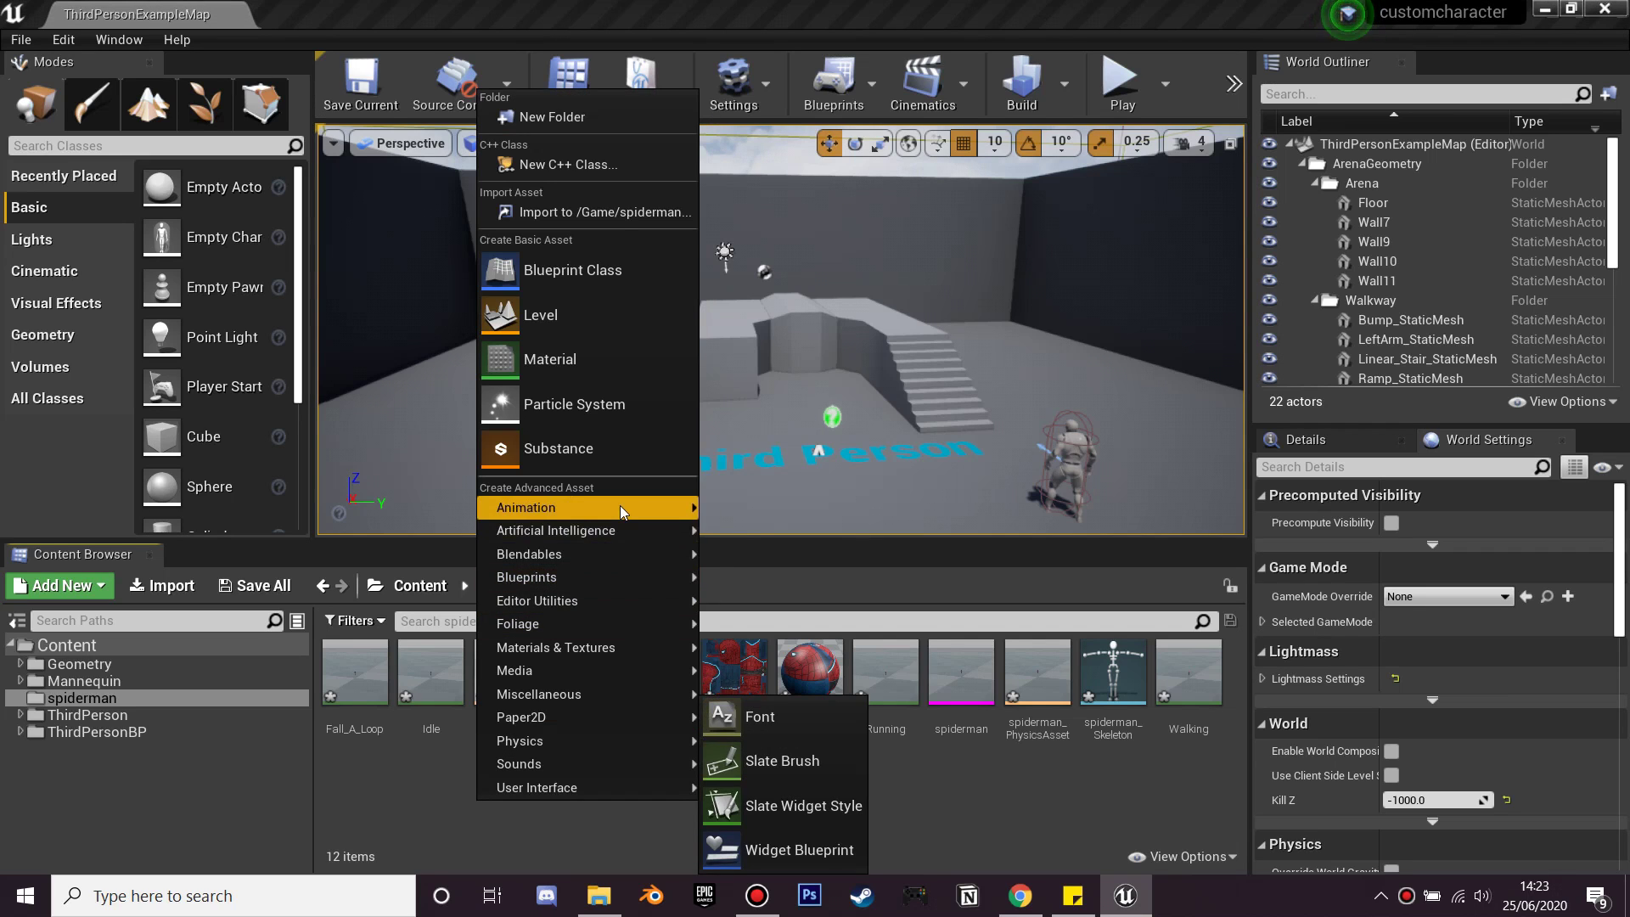
pyautogui.moveTo(620, 506)
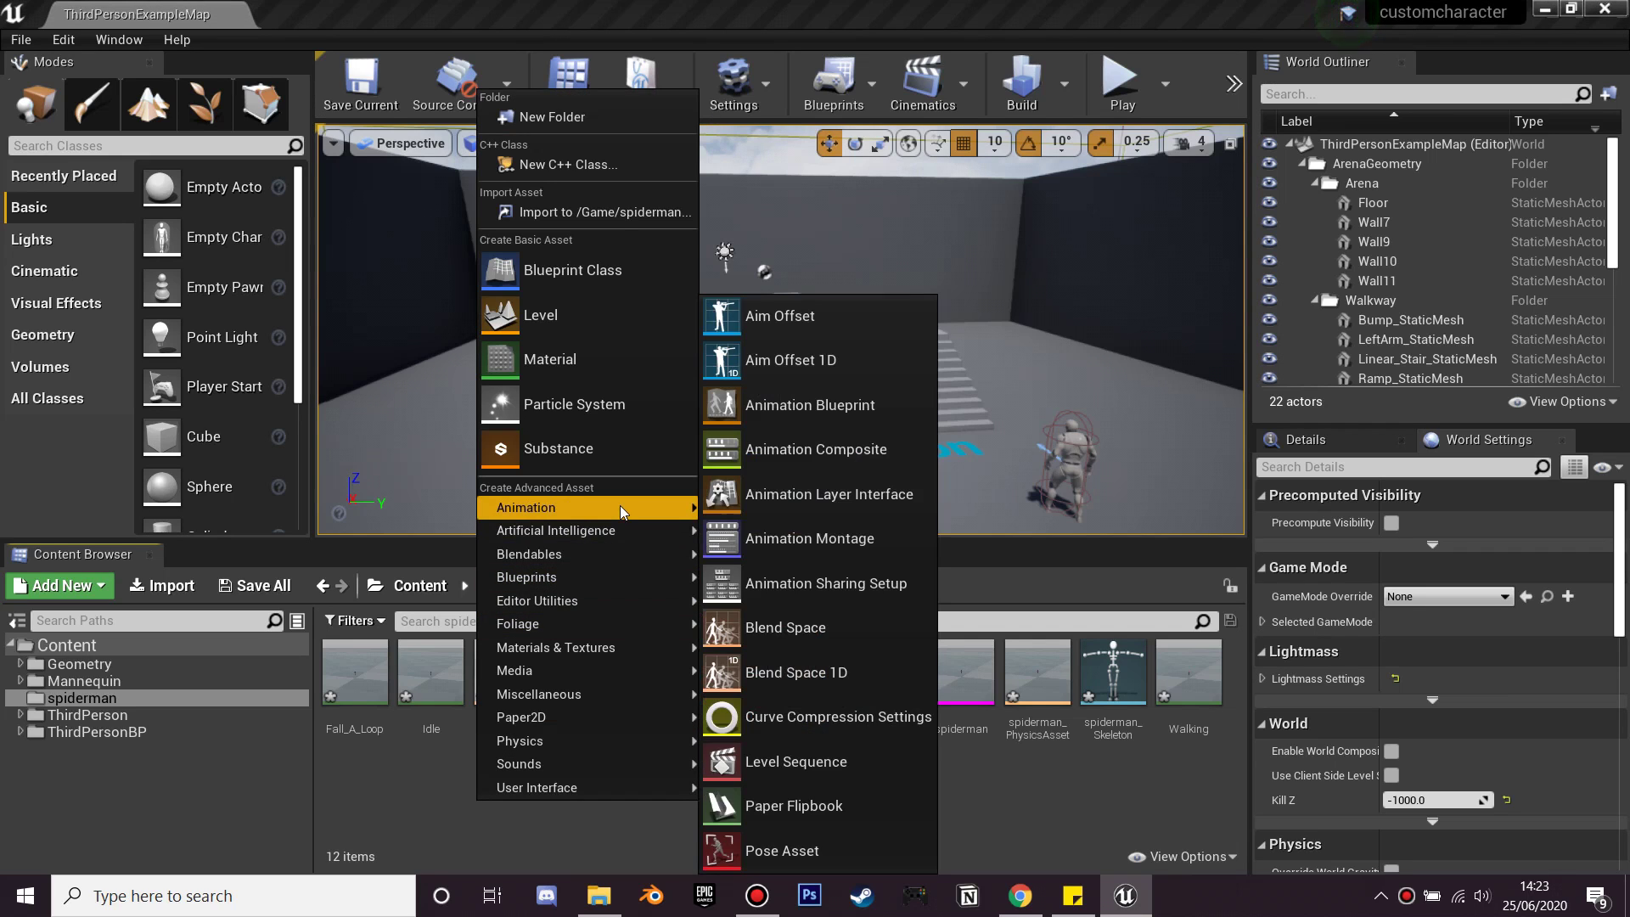
pyautogui.click(830, 414)
pyautogui.click(746, 544)
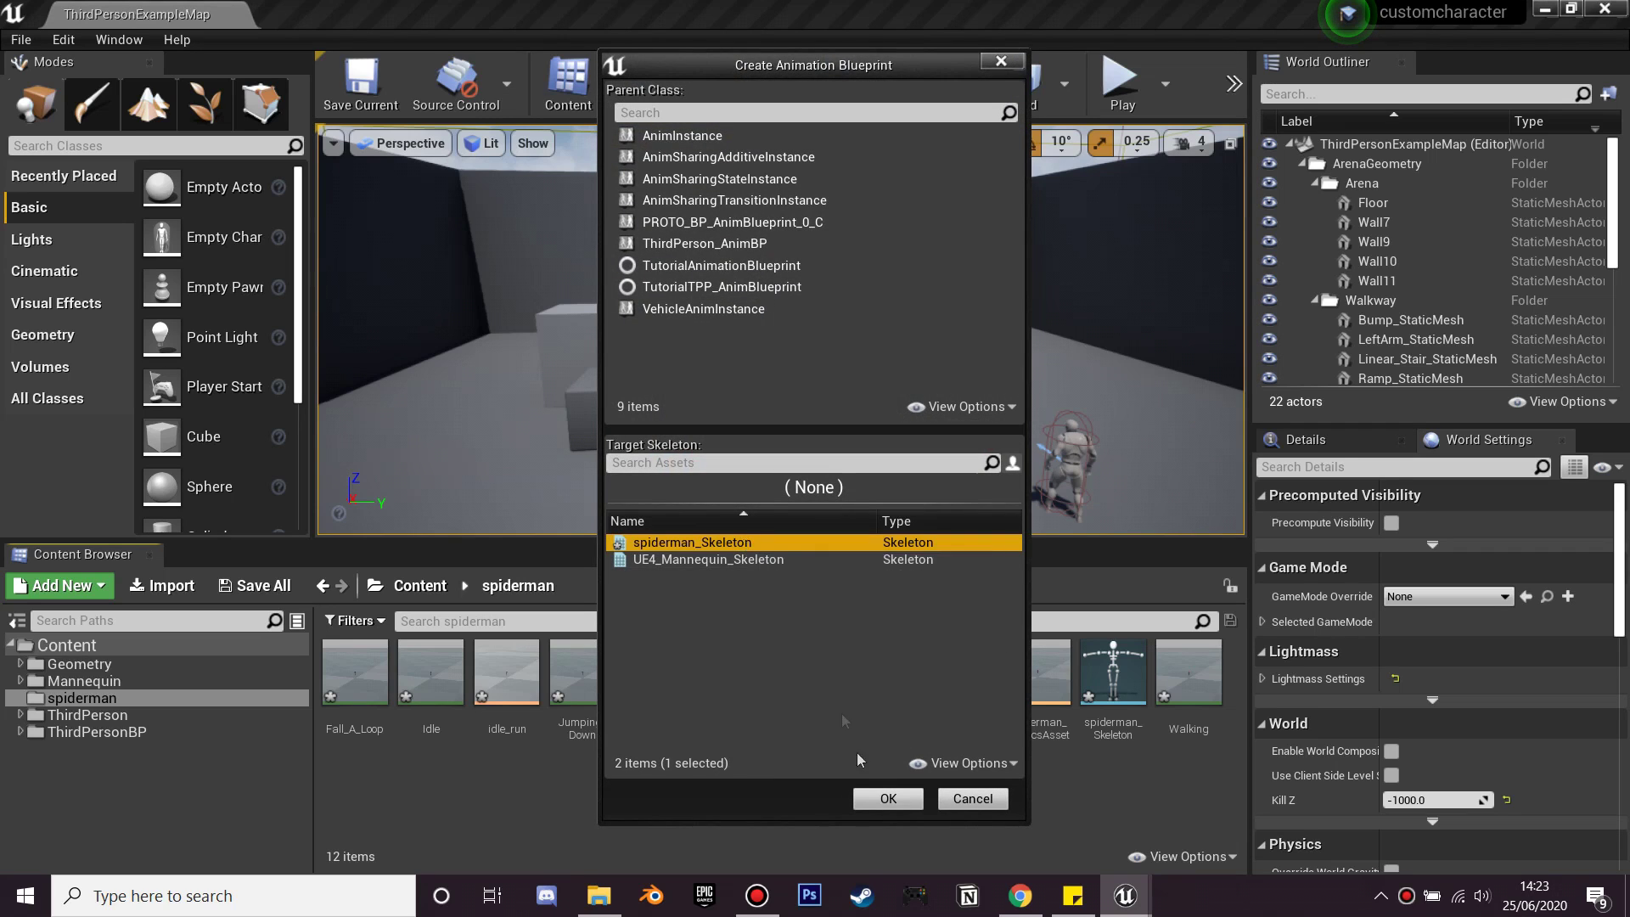
pyautogui.click(886, 798)
pyautogui.write('spidermananimbp')
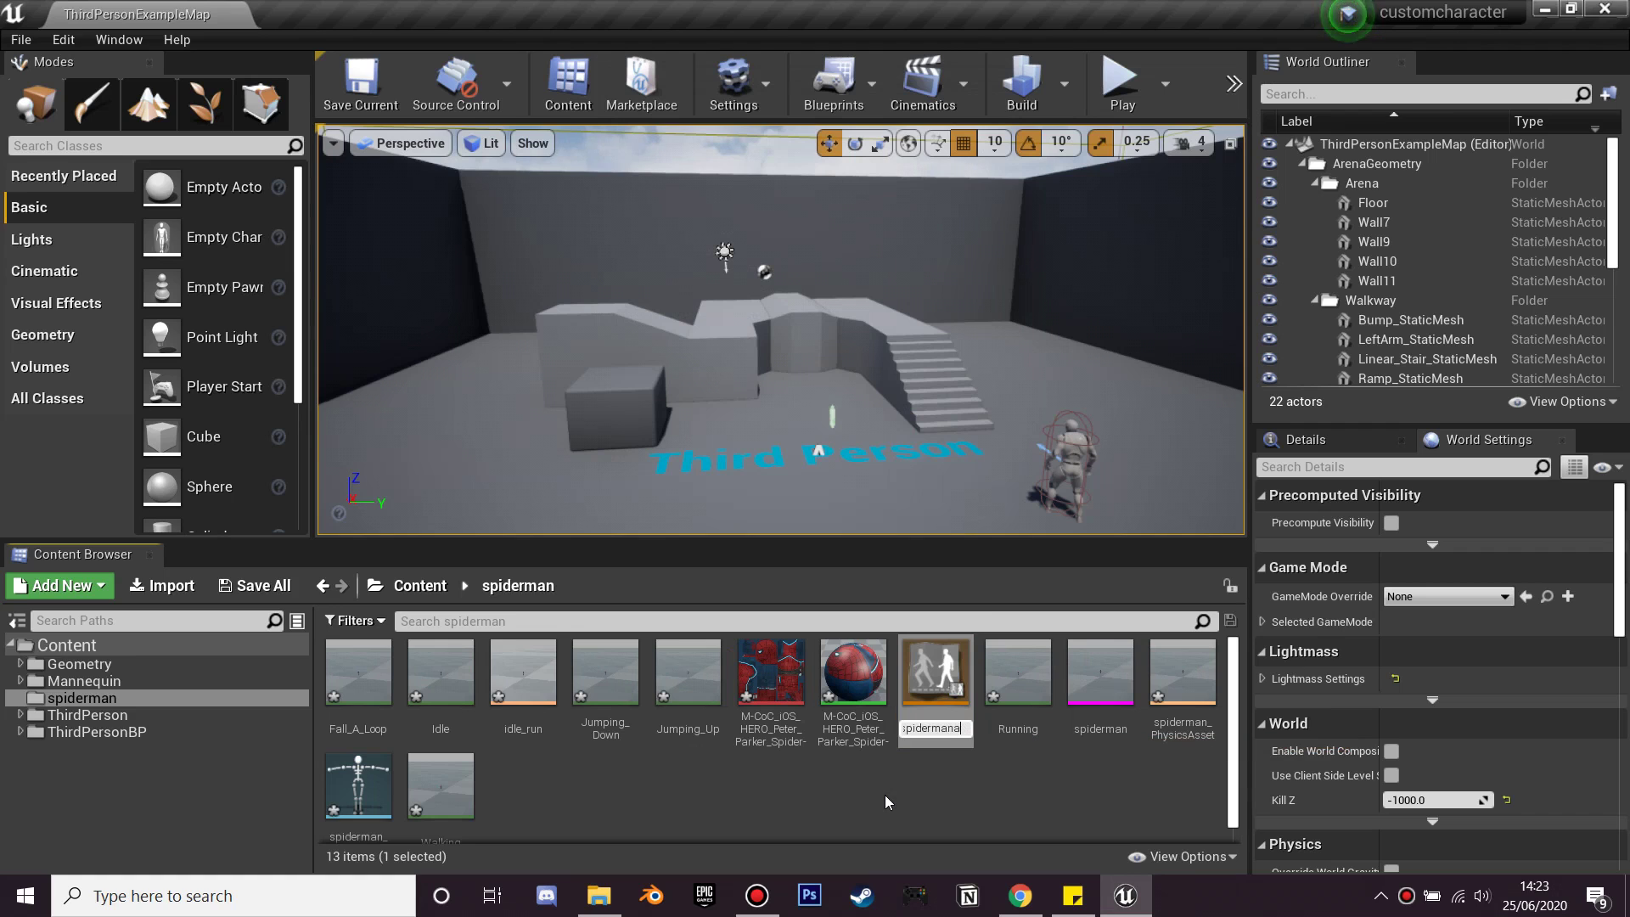
pyautogui.press('Return')
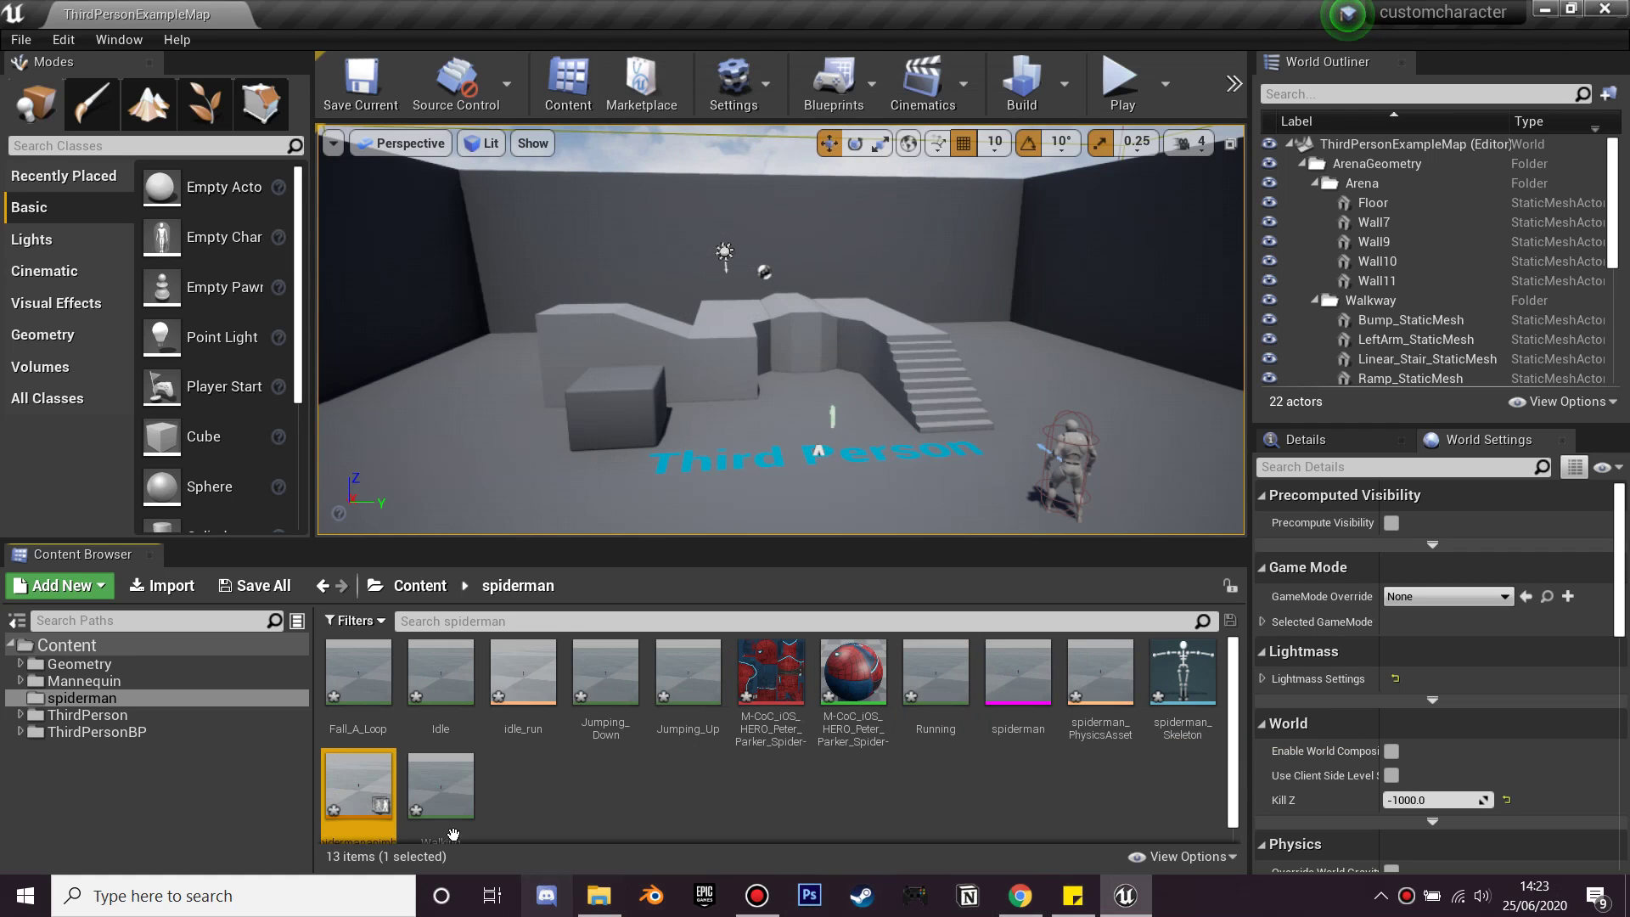
# Step: Open spidermananimbp, add a new state machine to the AnimGraph, and connect it to the Output Pose result
pyautogui.doubleClick(357, 805)
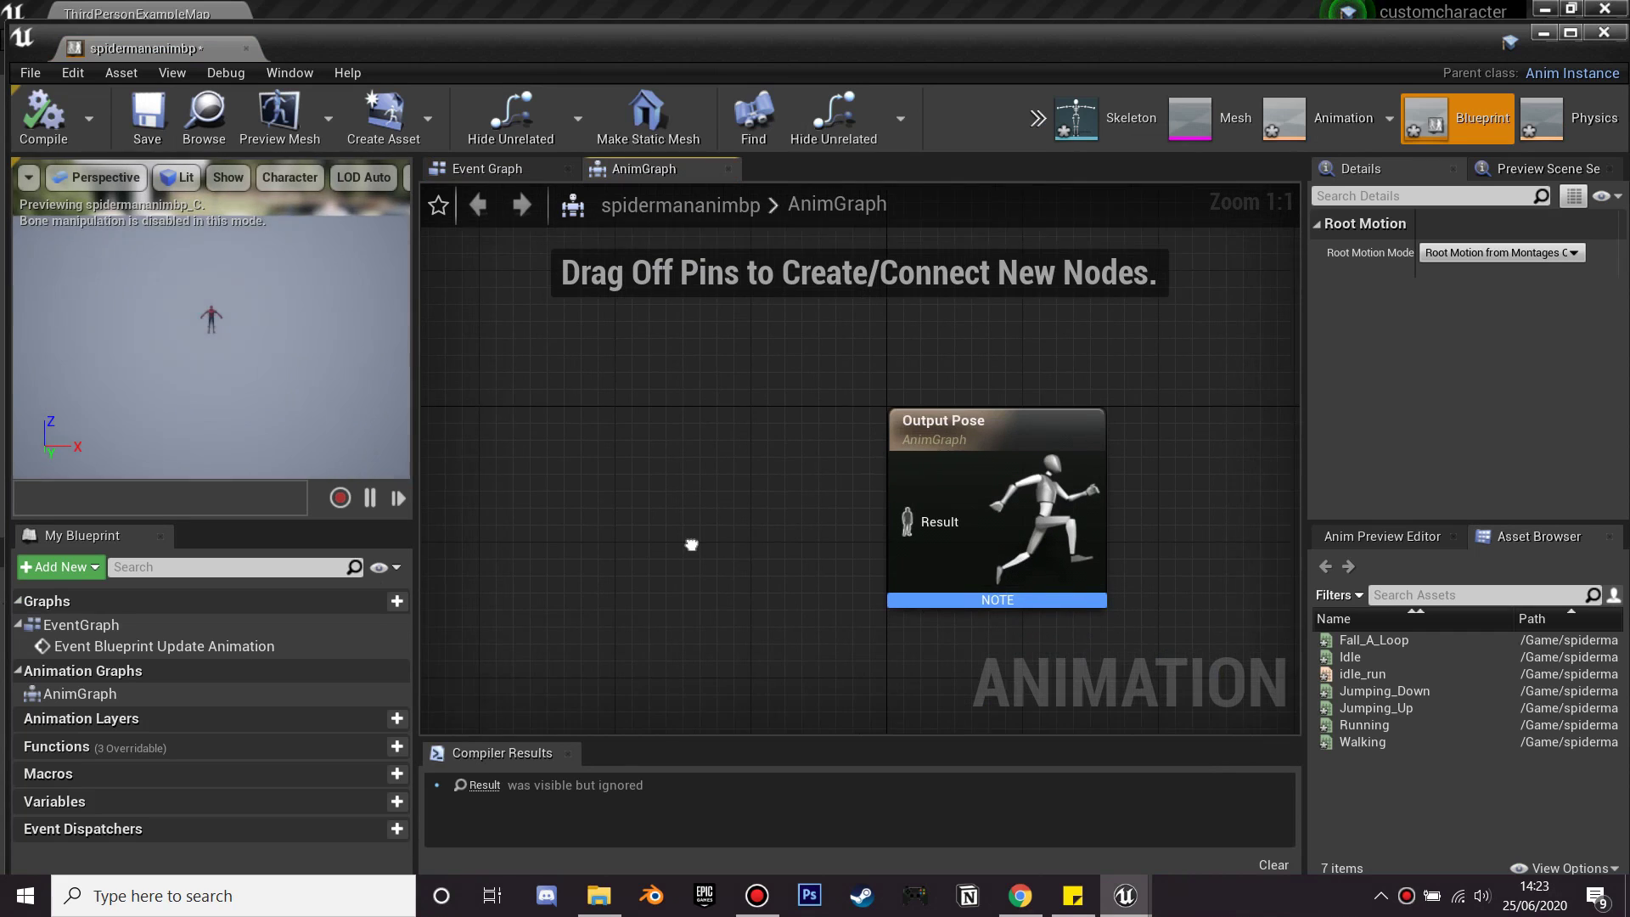
pyautogui.rightClick(640, 524)
pyautogui.write('s')
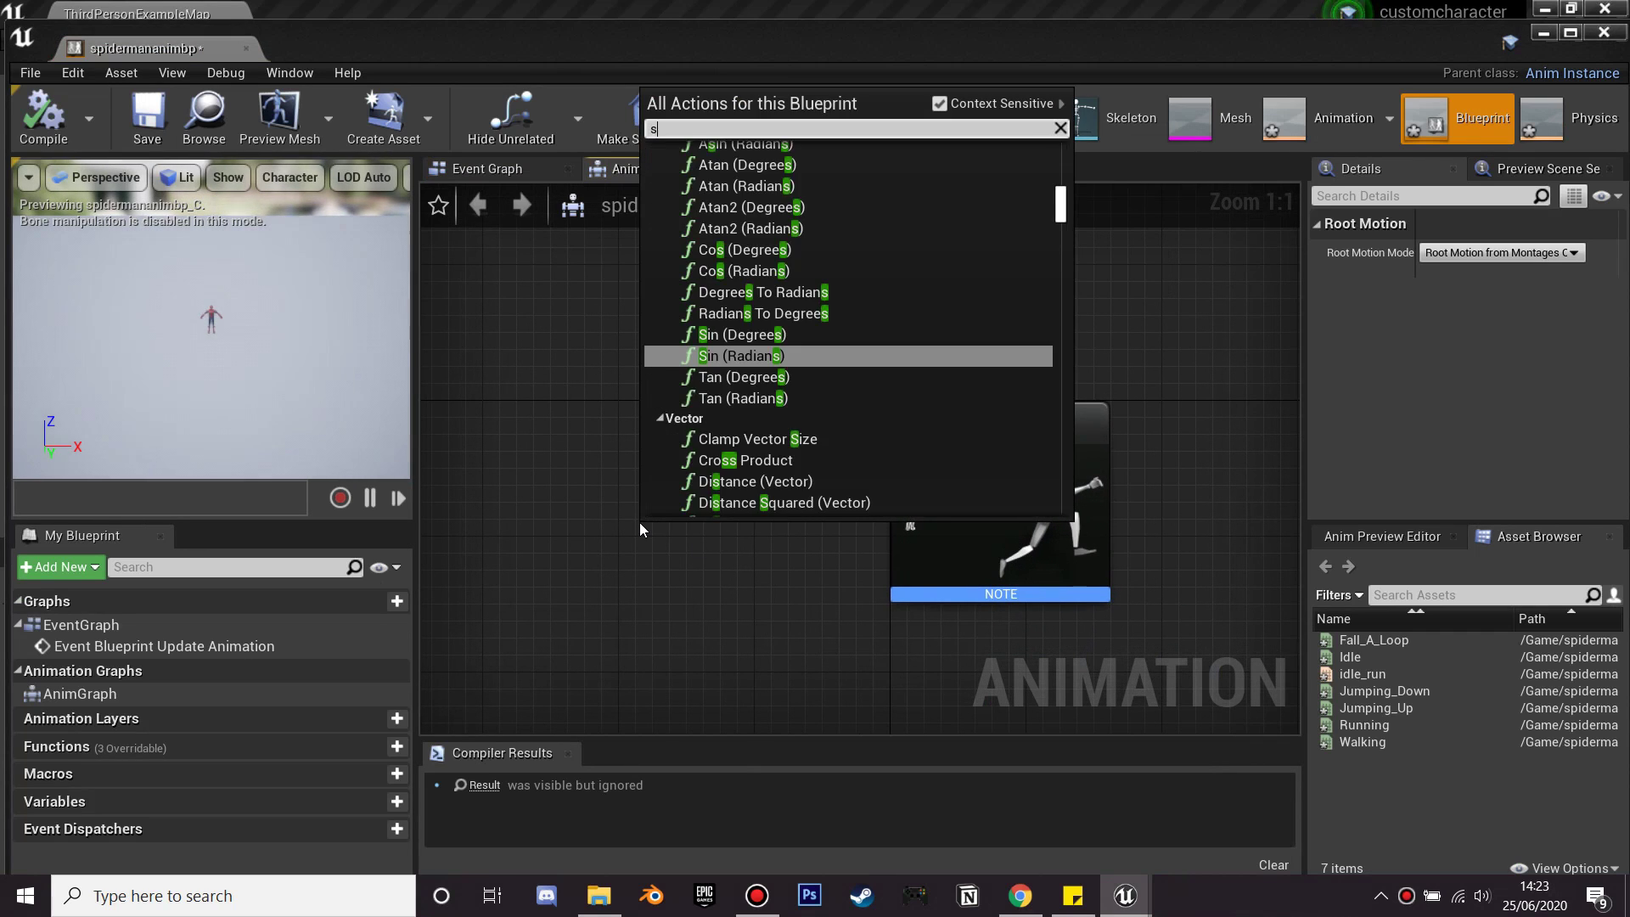
pyautogui.write('tate machine')
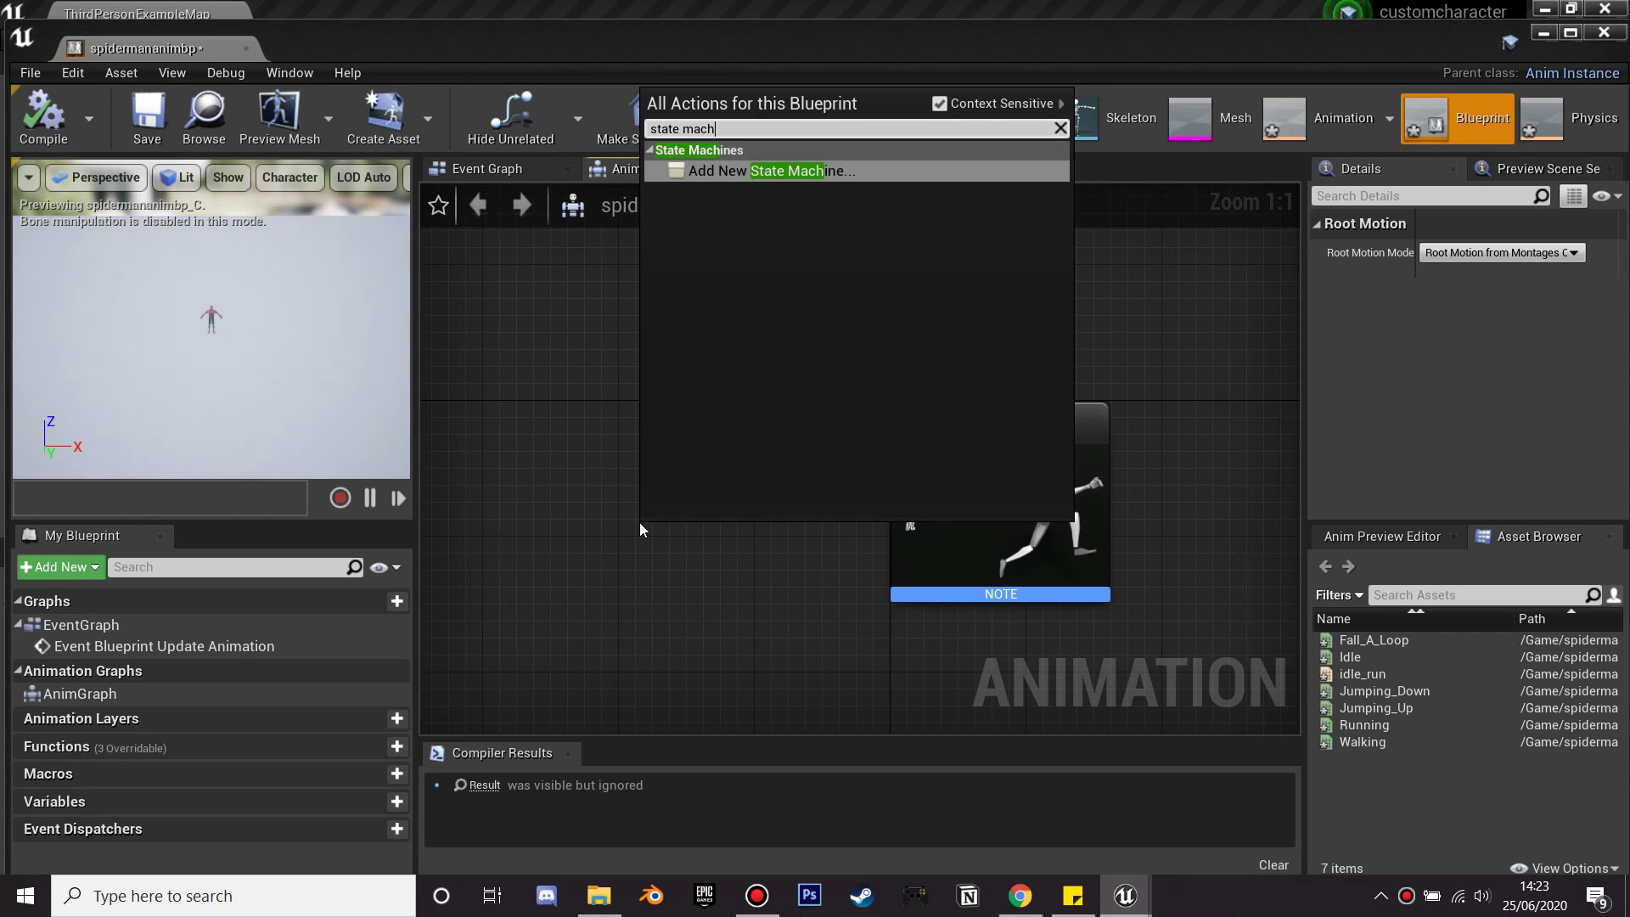
pyautogui.press('Return')
pyautogui.moveTo(686, 550); pyautogui.dragTo(652, 483)
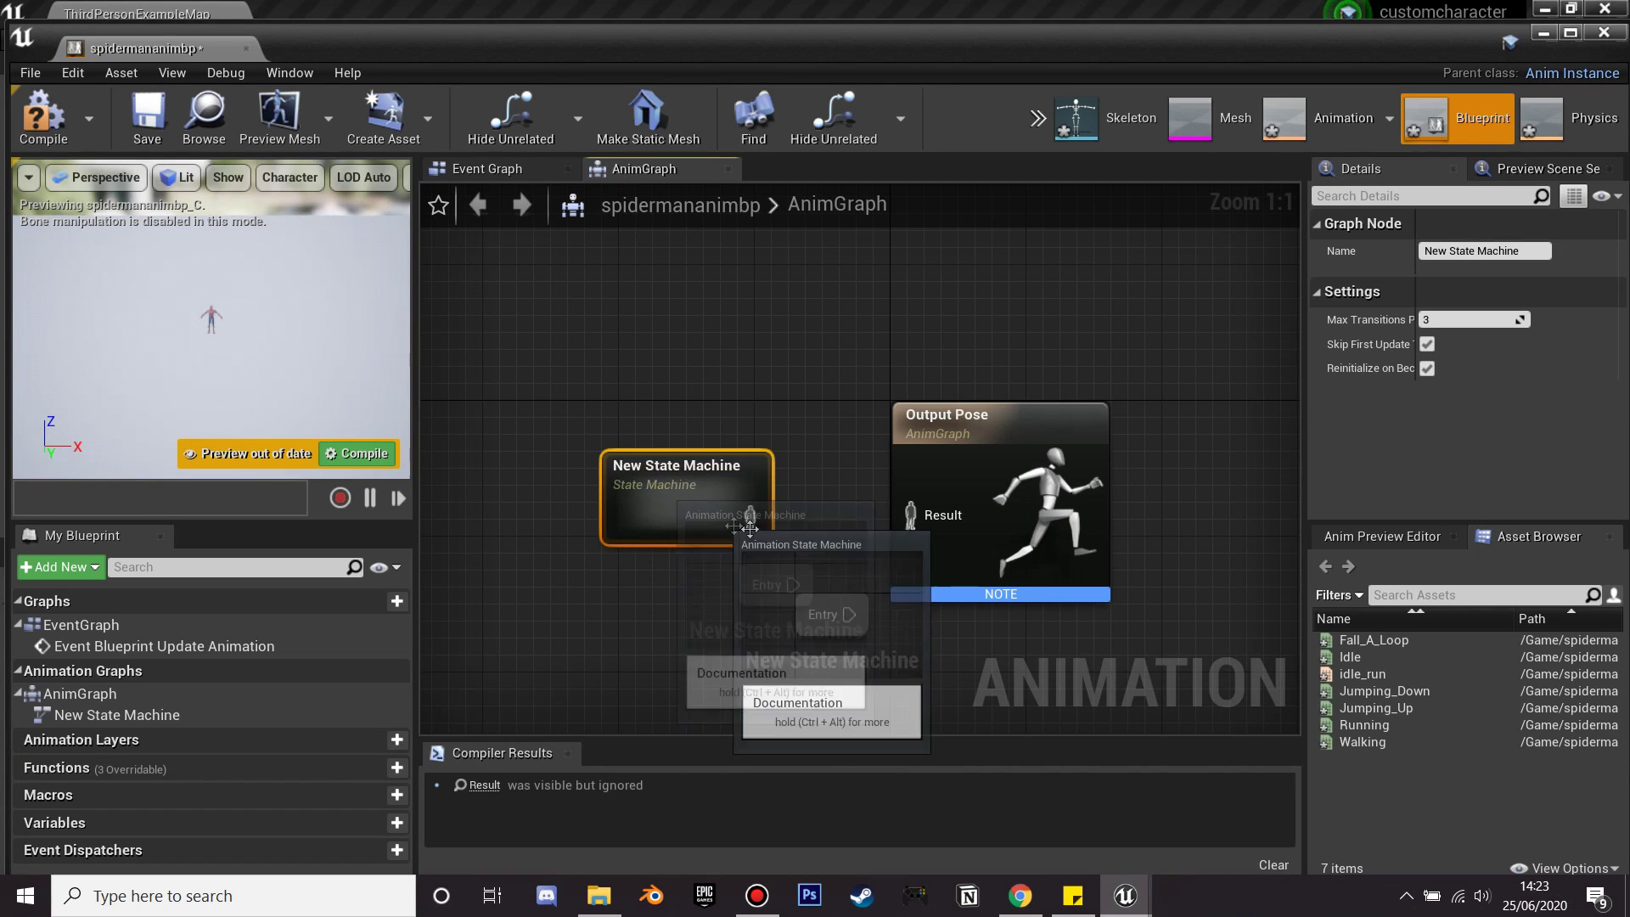
pyautogui.moveTo(750, 519); pyautogui.dragTo(957, 510)
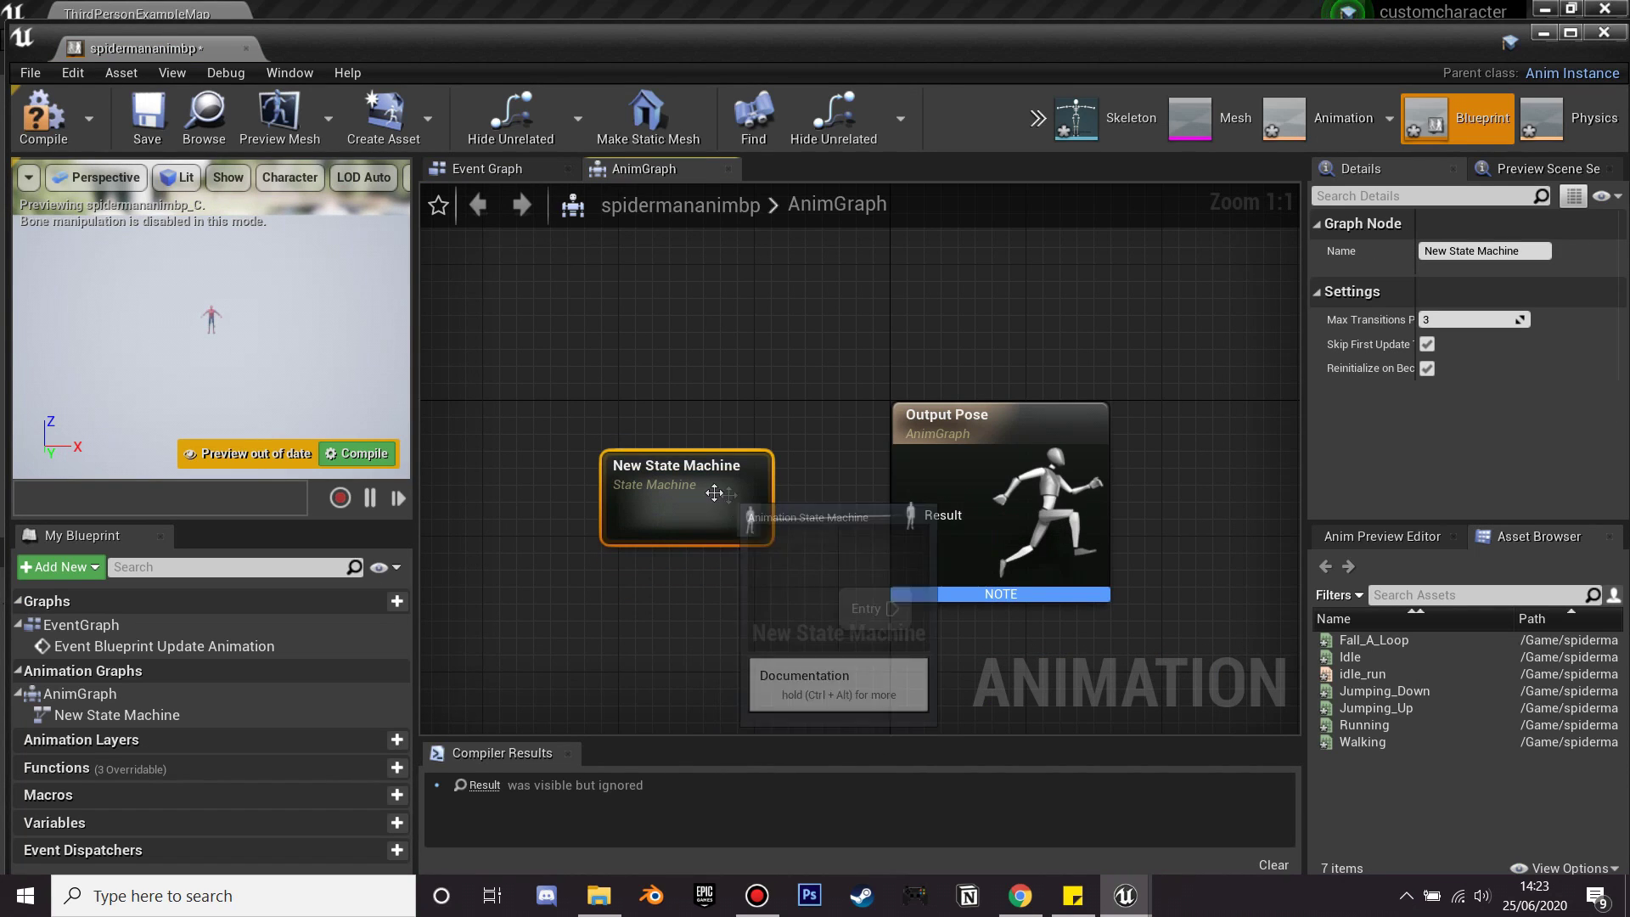
# Step: Inside the new state machine, add idle_run as a state and connect Entry to it
pyautogui.doubleClick(759, 496)
pyautogui.moveTo(1027, 480); pyautogui.dragTo(813, 474, button='right')
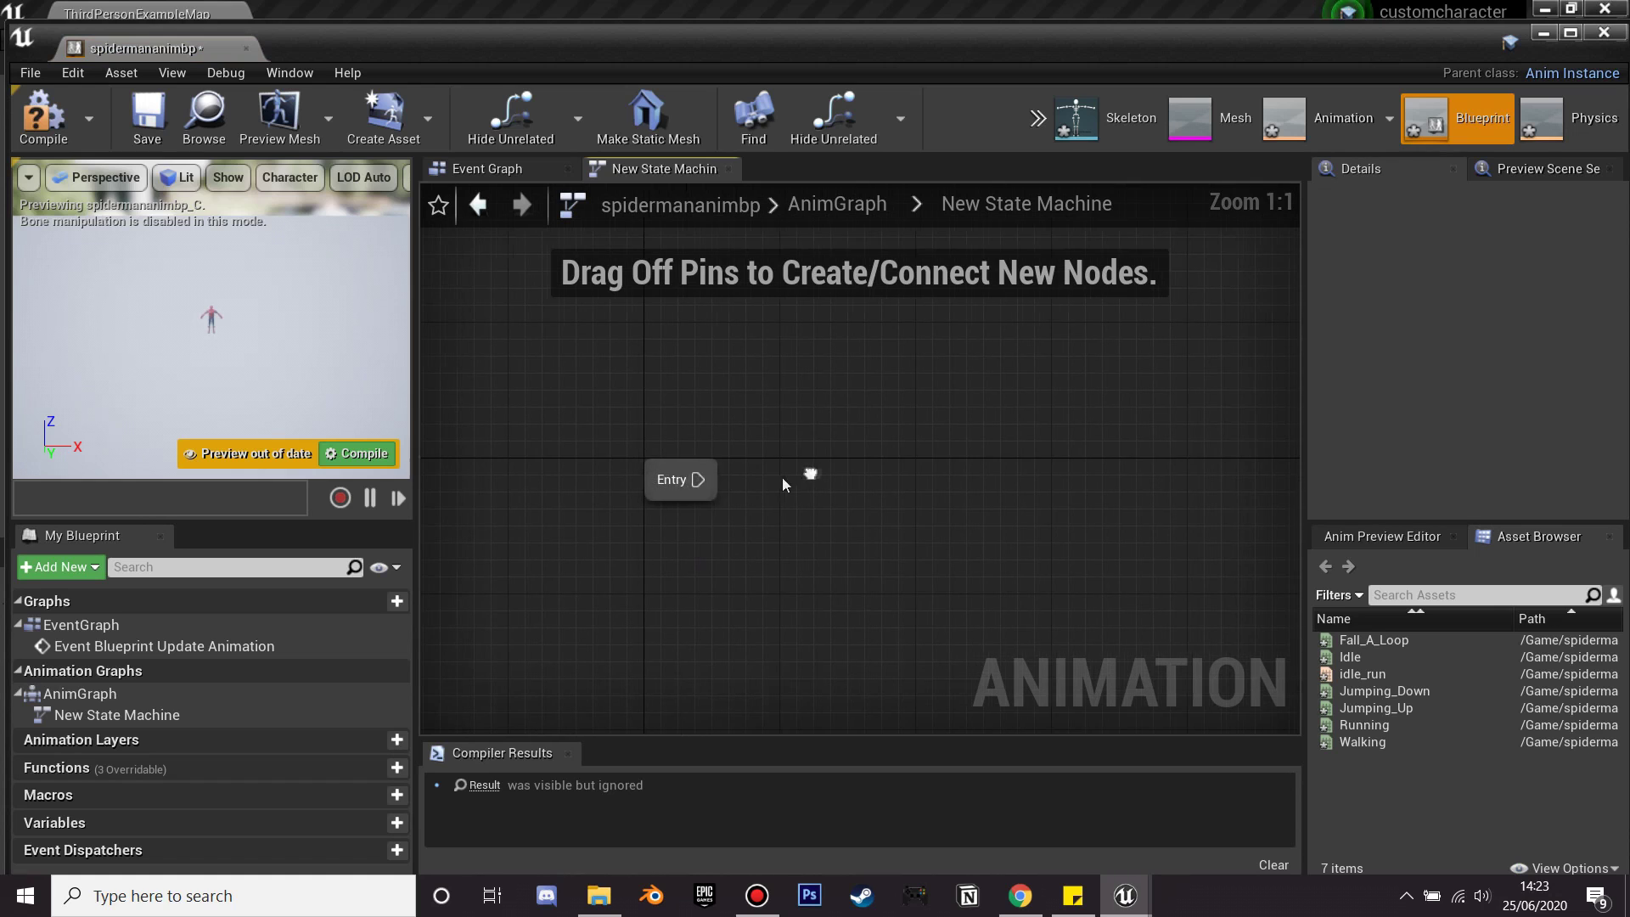
pyautogui.moveTo(1362, 673); pyautogui.dragTo(885, 501)
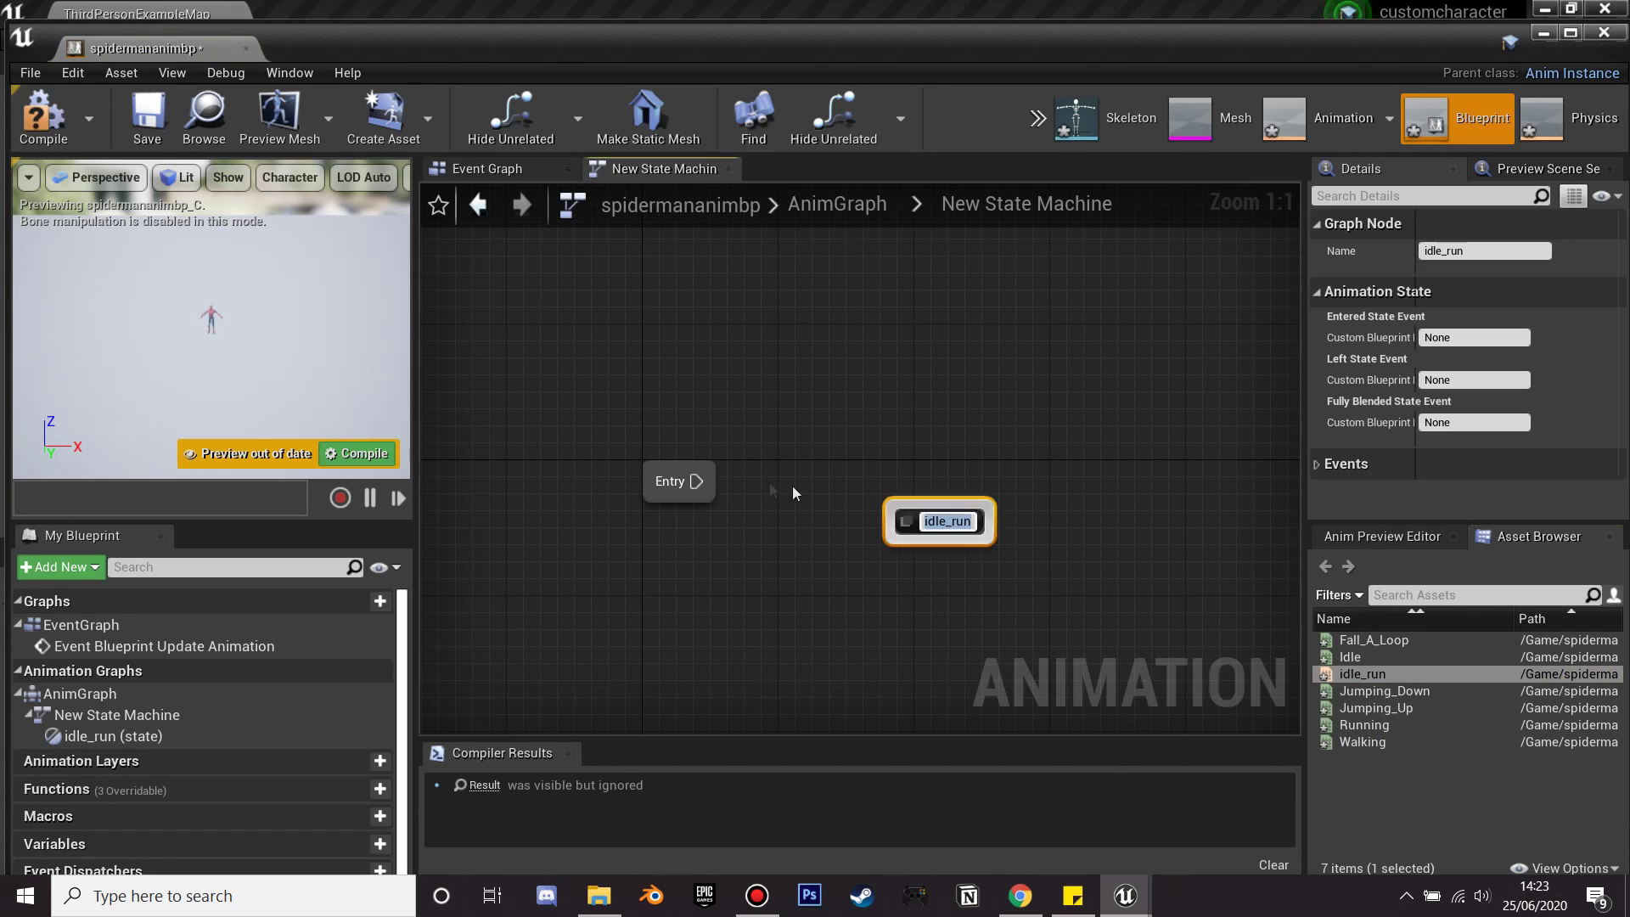
pyautogui.moveTo(696, 482); pyautogui.dragTo(900, 535)
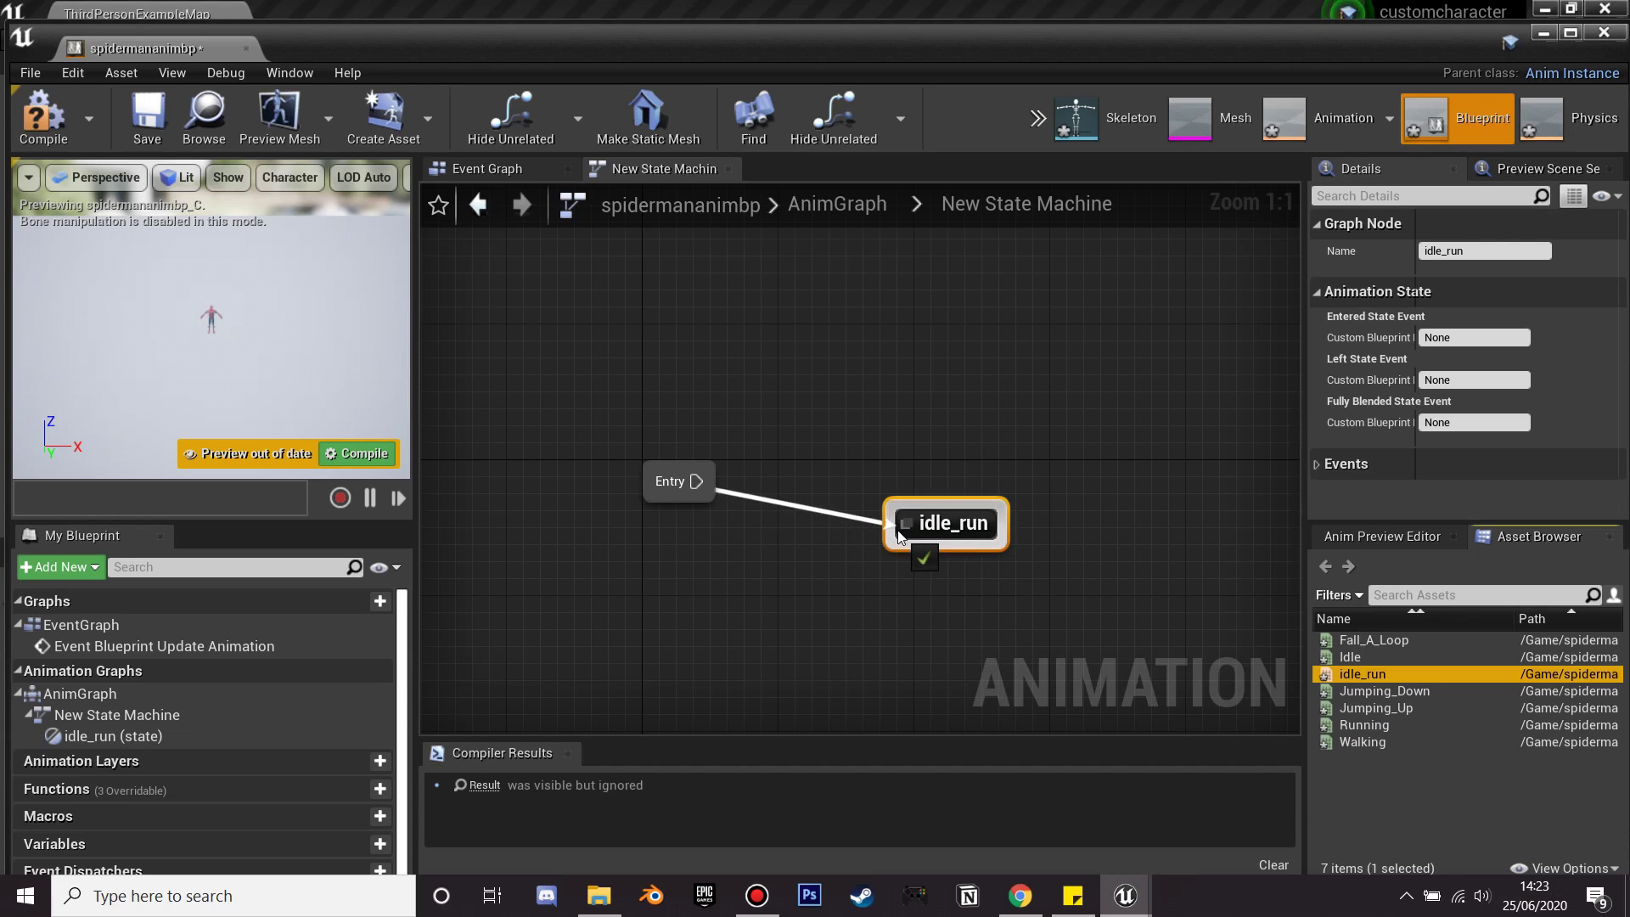
# Step: Open the idle_run state and create a Float variable named speed
pyautogui.doubleClick(950, 521)
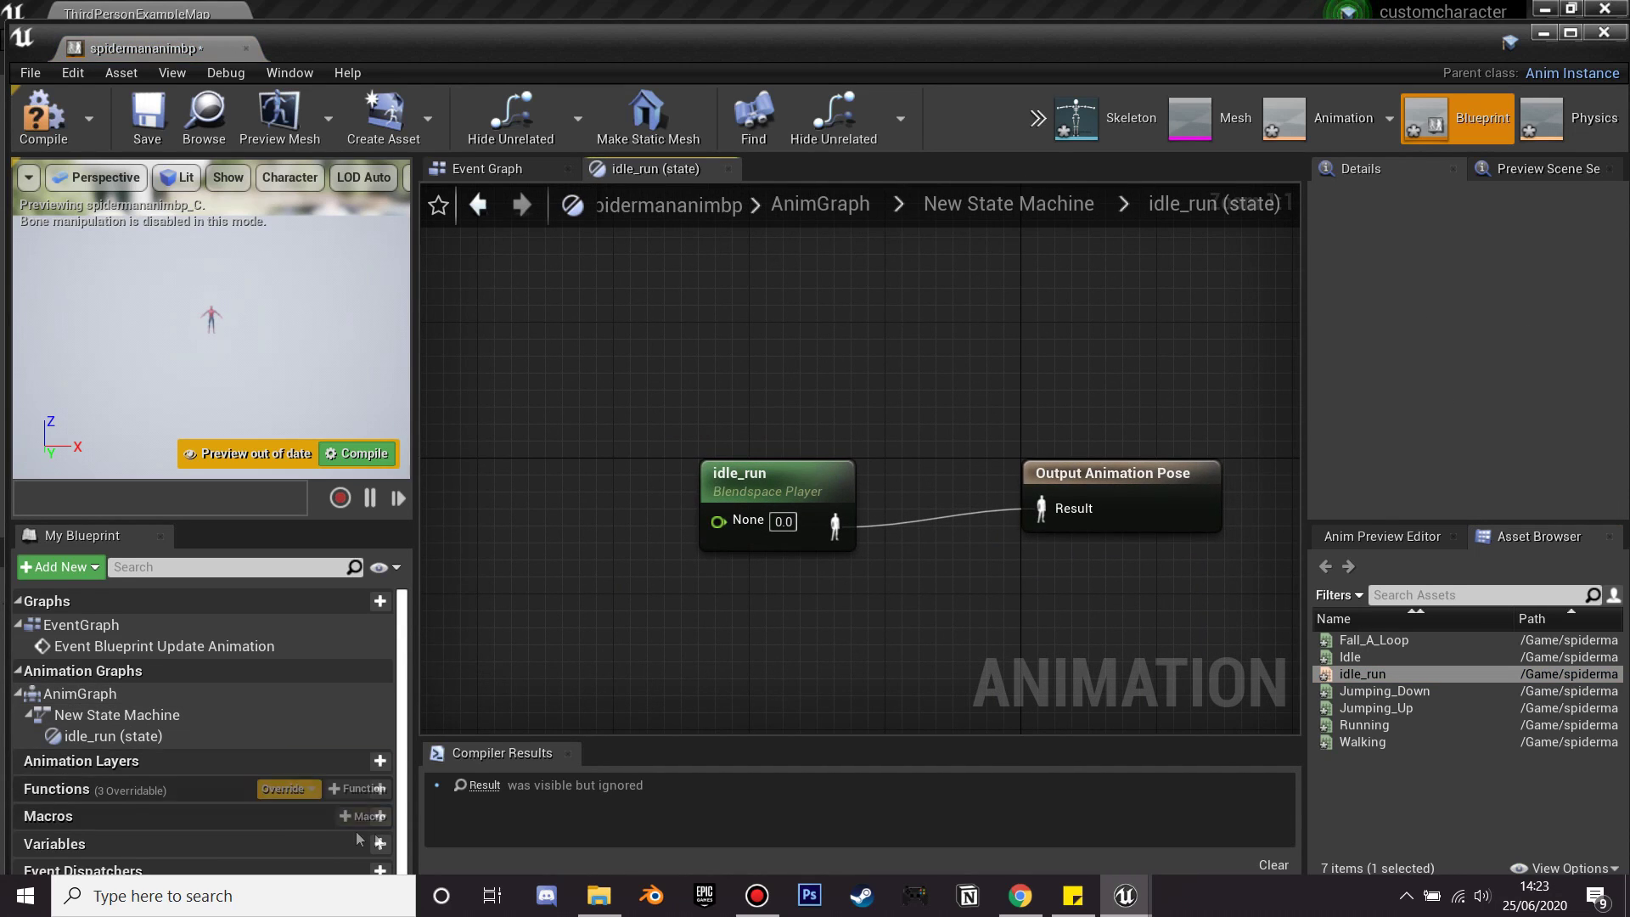
pyautogui.click(379, 843)
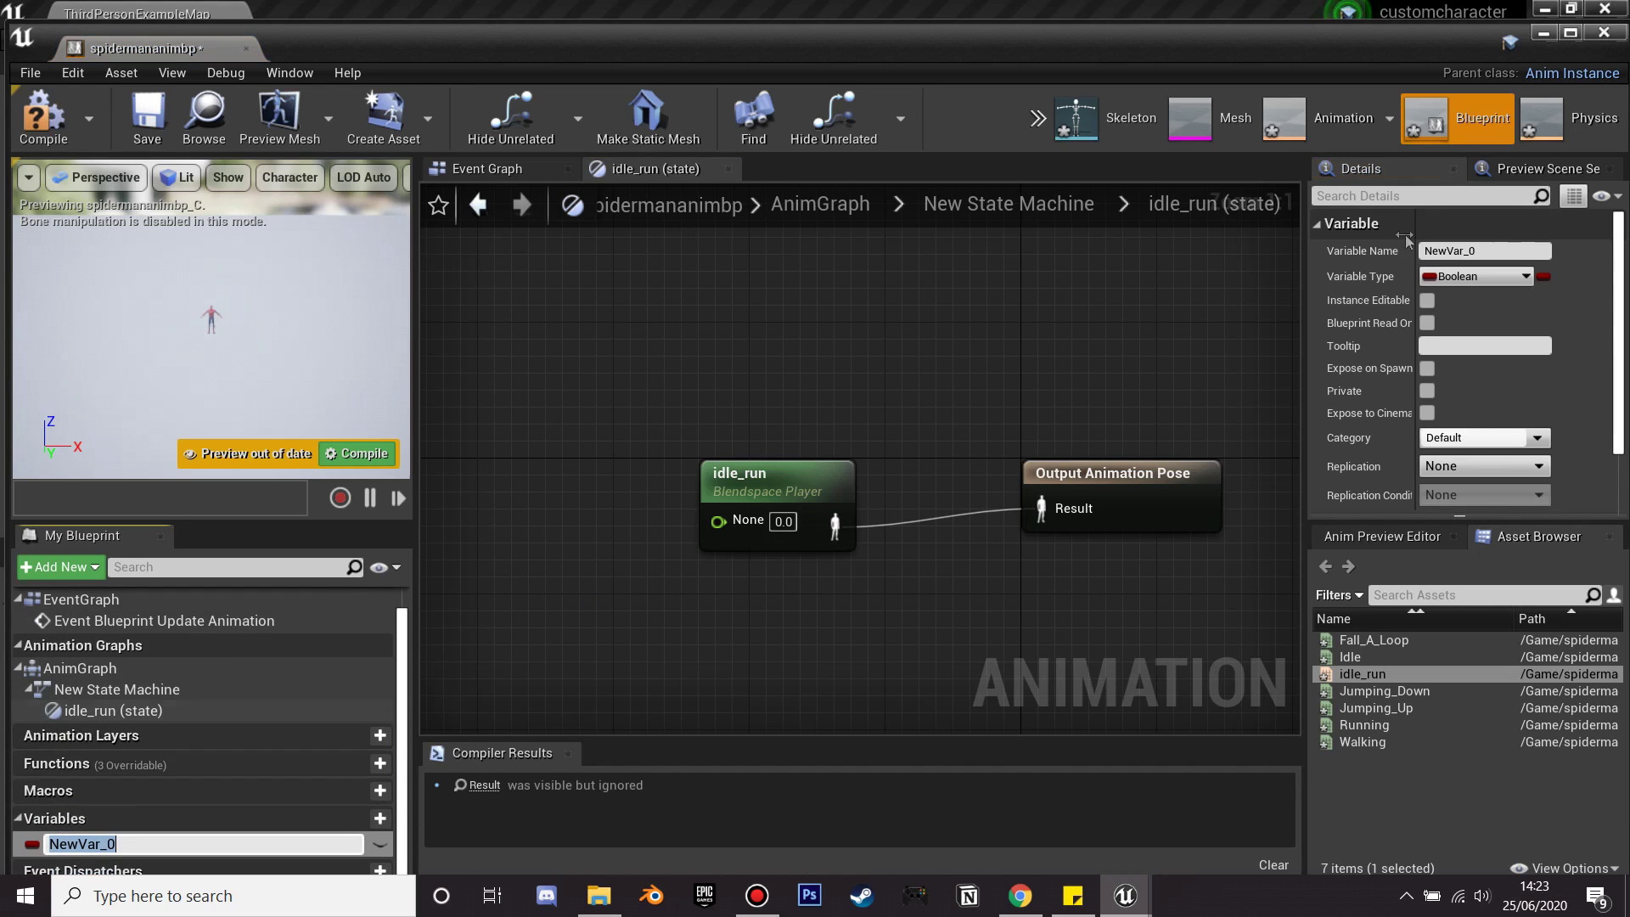
pyautogui.click(1466, 285)
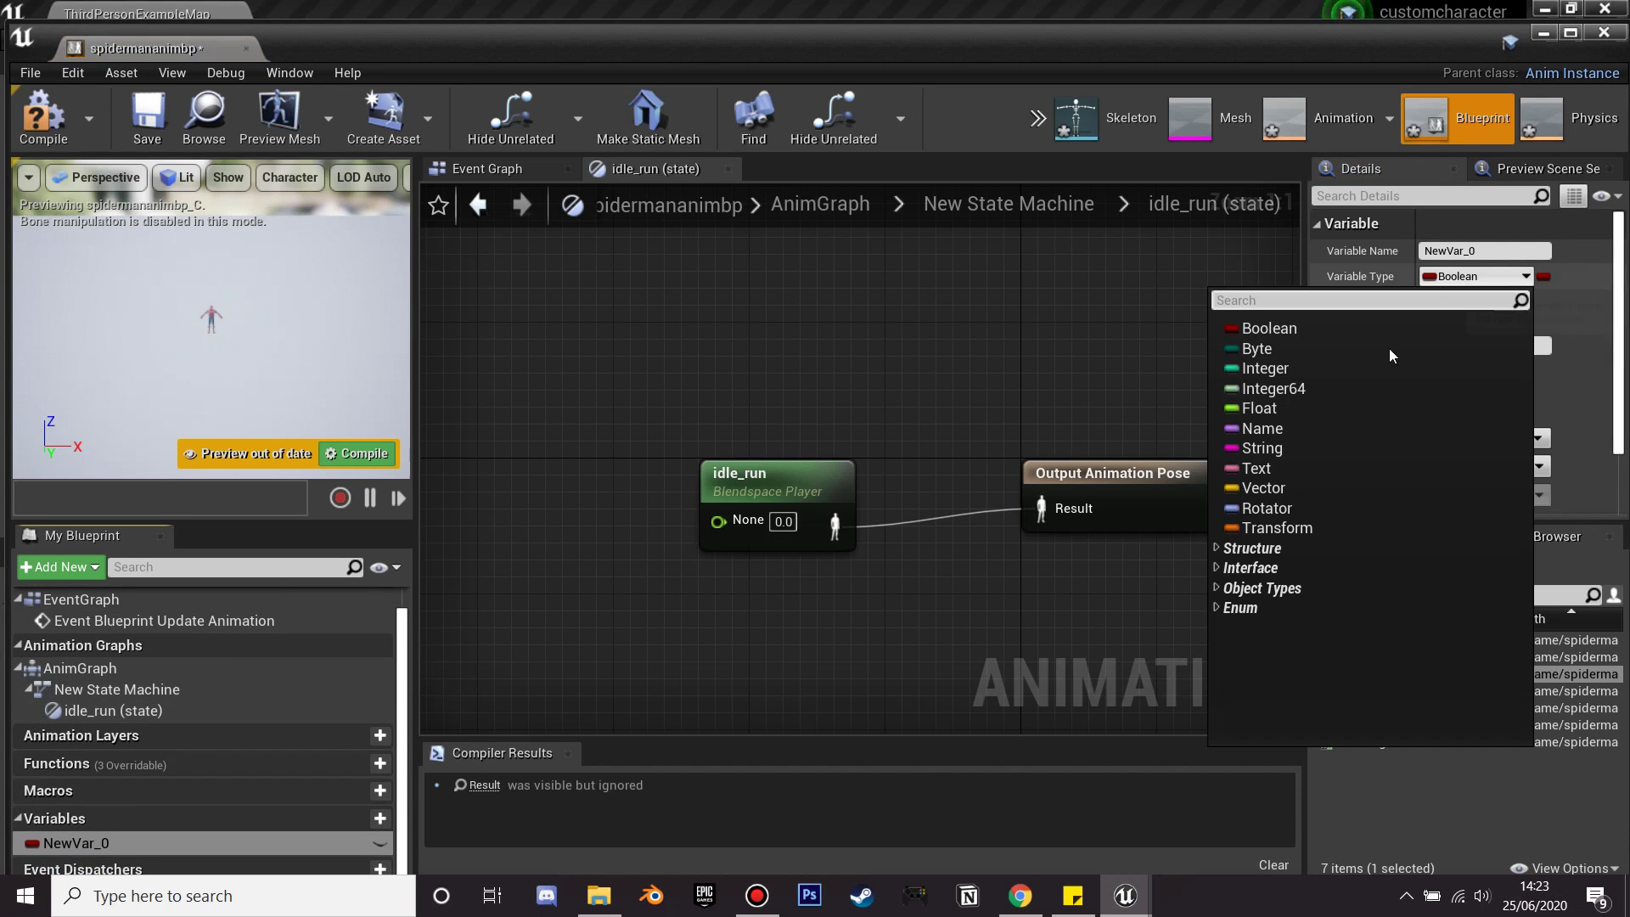
pyautogui.click(1298, 406)
pyautogui.click(1491, 249)
pyautogui.write('speed')
pyautogui.press('Return')
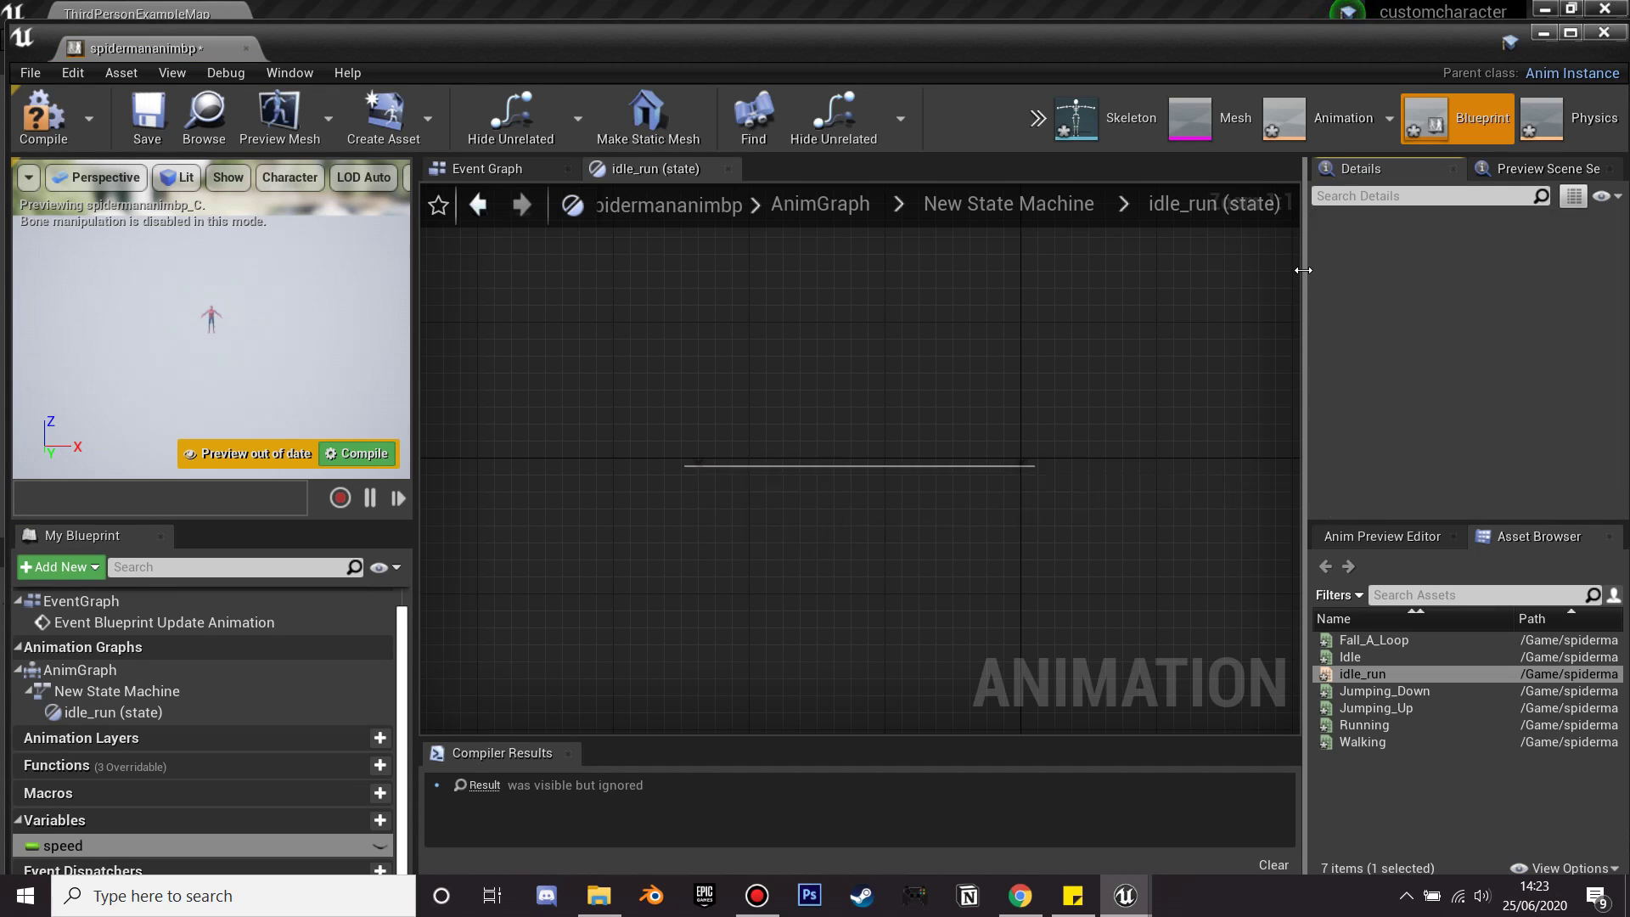
# Step: Feed the speed variable into the idle_run blendspace player's input and compile the animation blueprint
pyautogui.moveTo(224, 844); pyautogui.dragTo(721, 521)
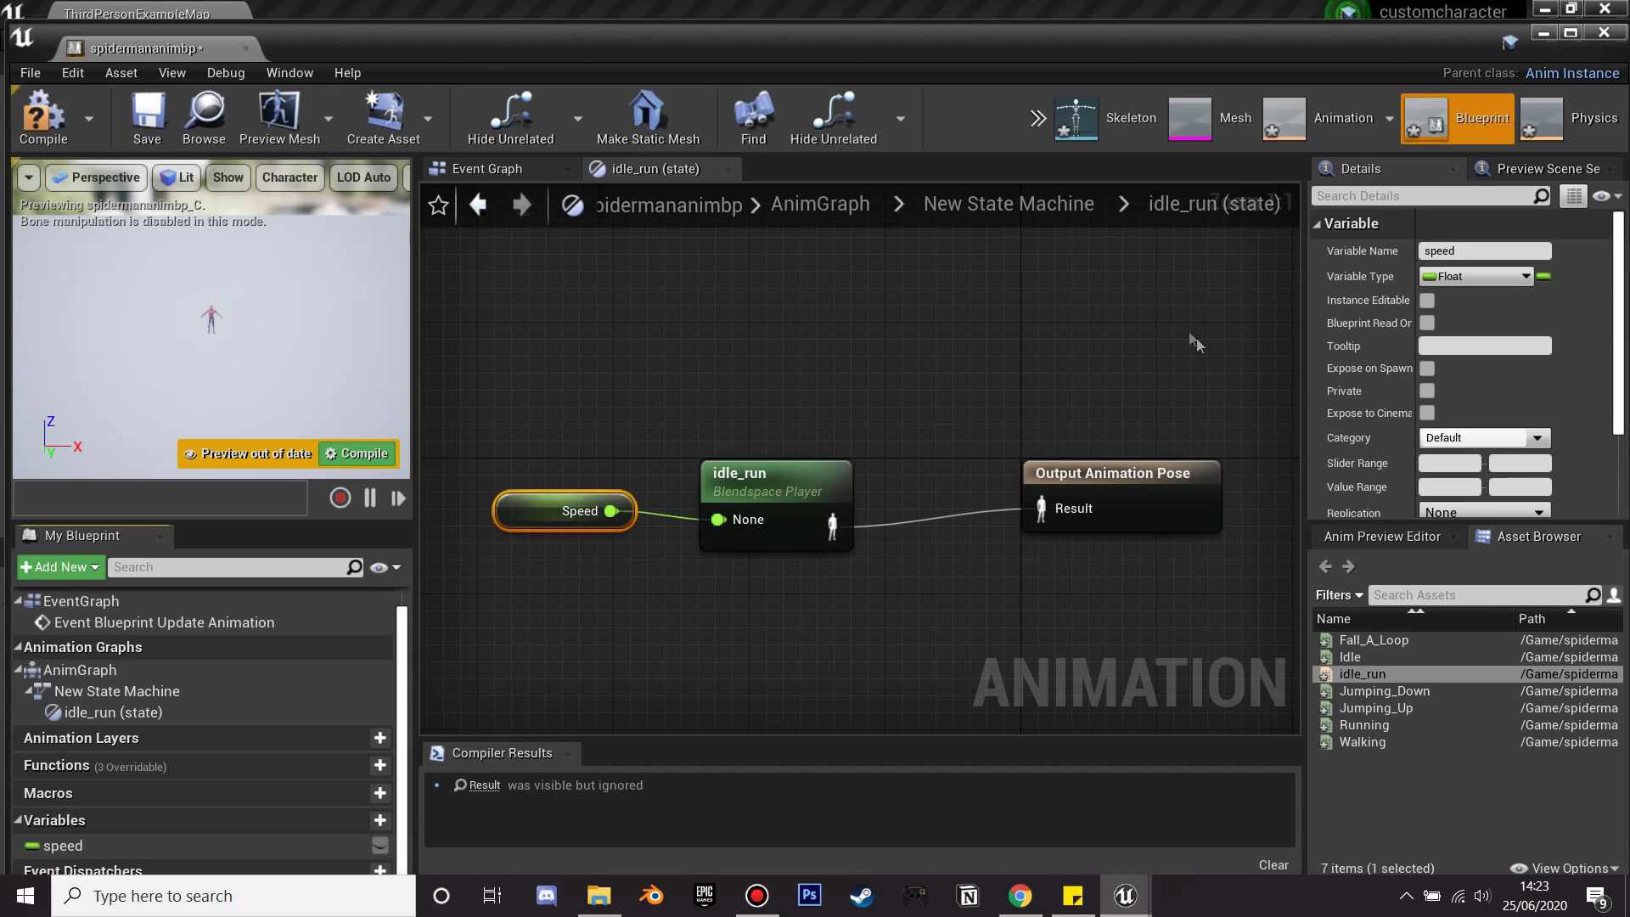
pyautogui.click(42, 114)
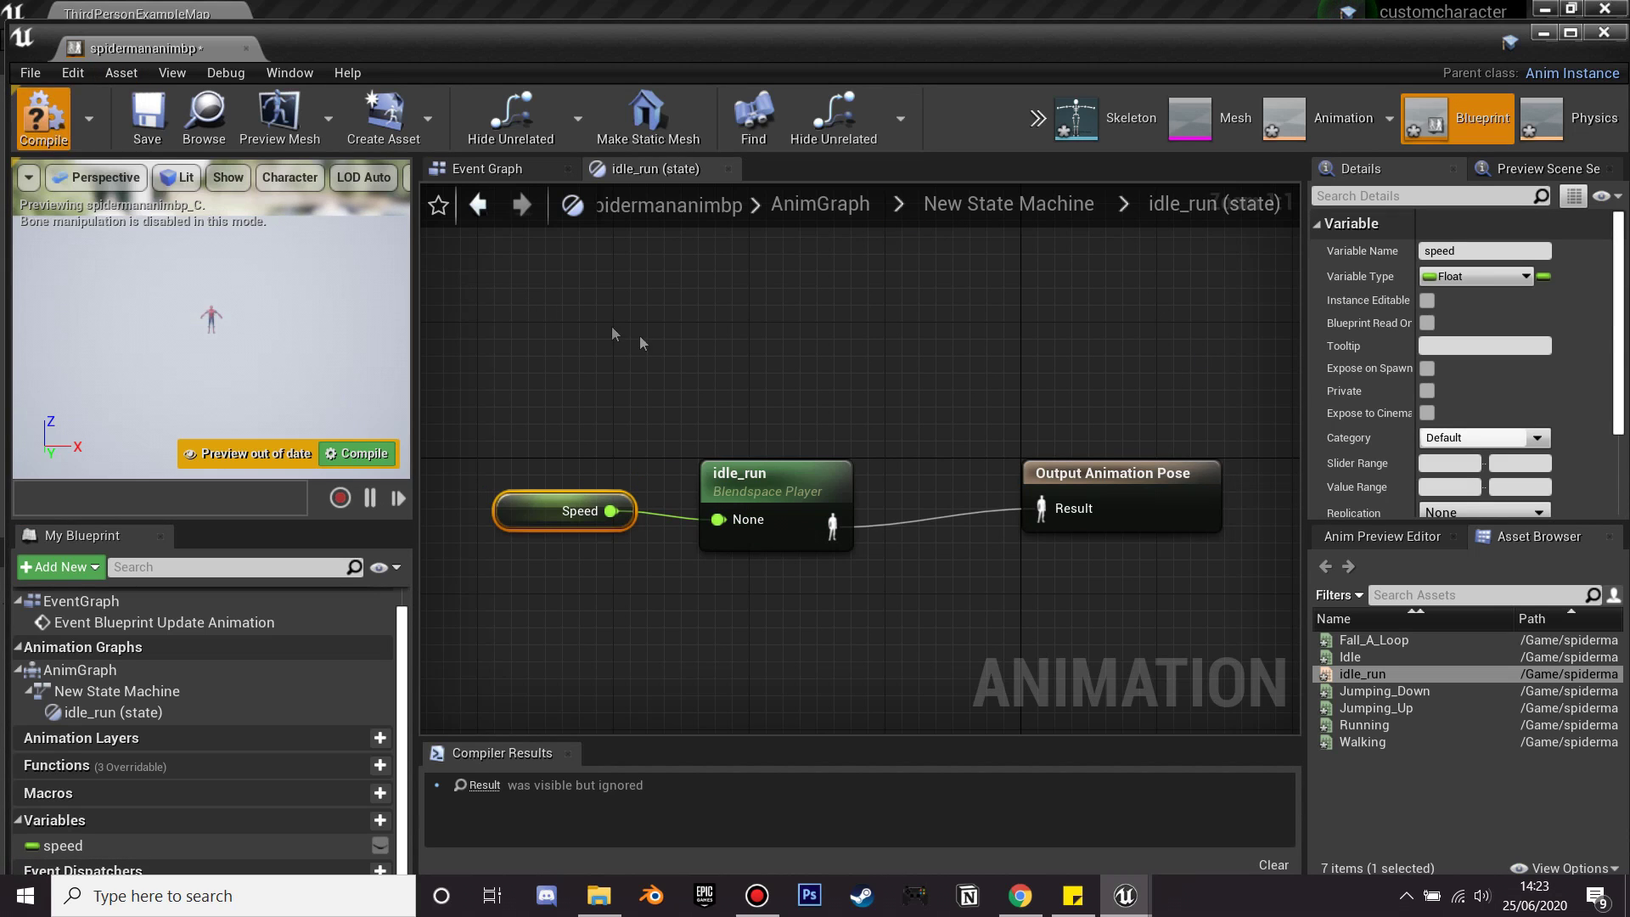